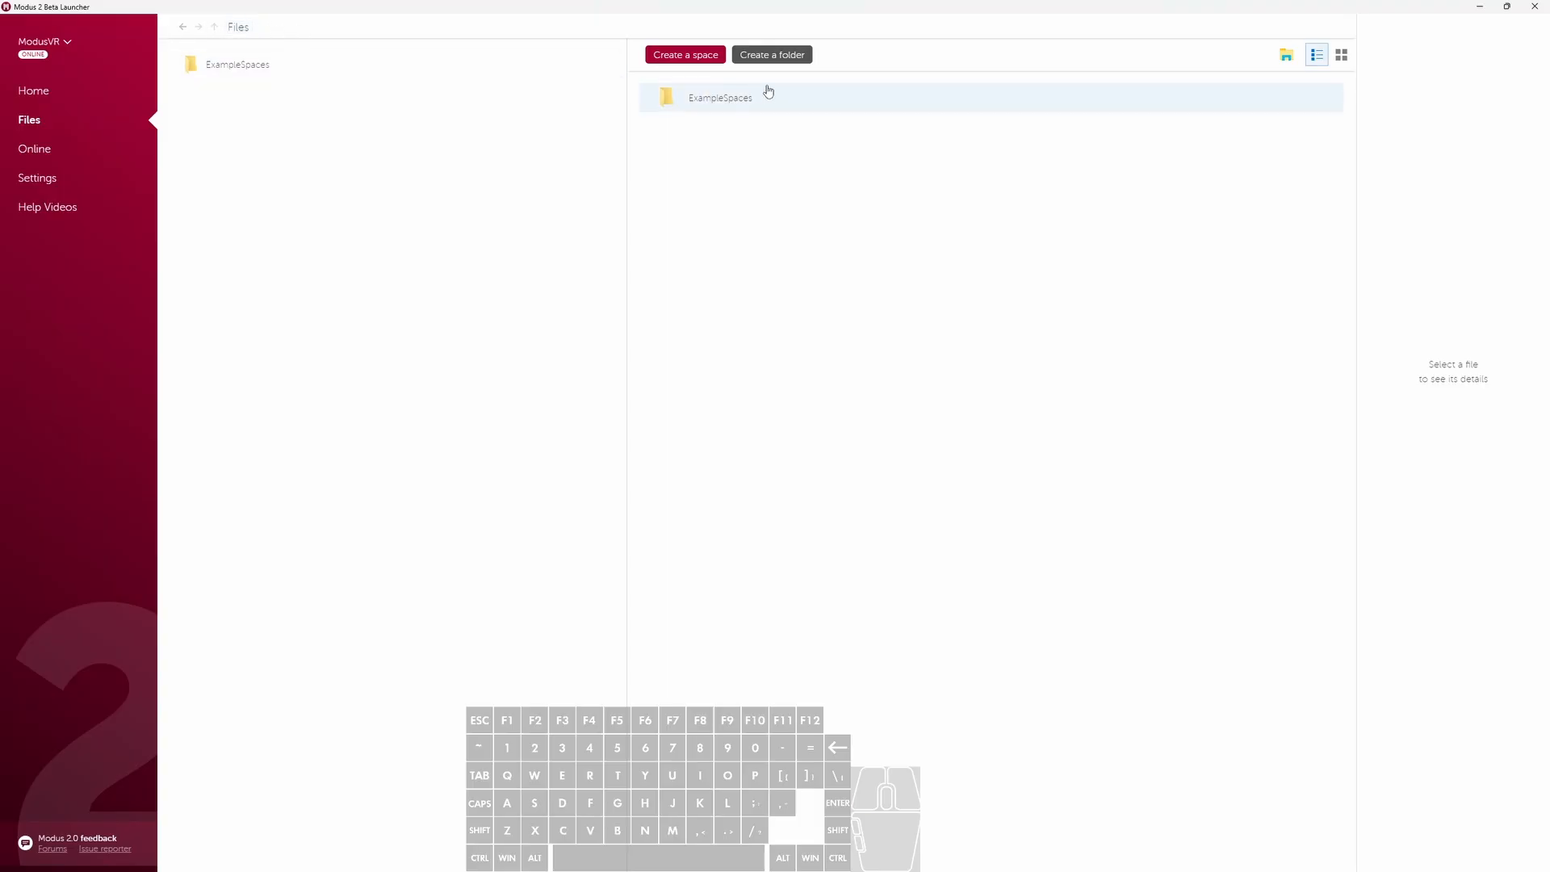
# - Create a folder named CustomImages in Files and open it
pyautogui.click(776, 61)
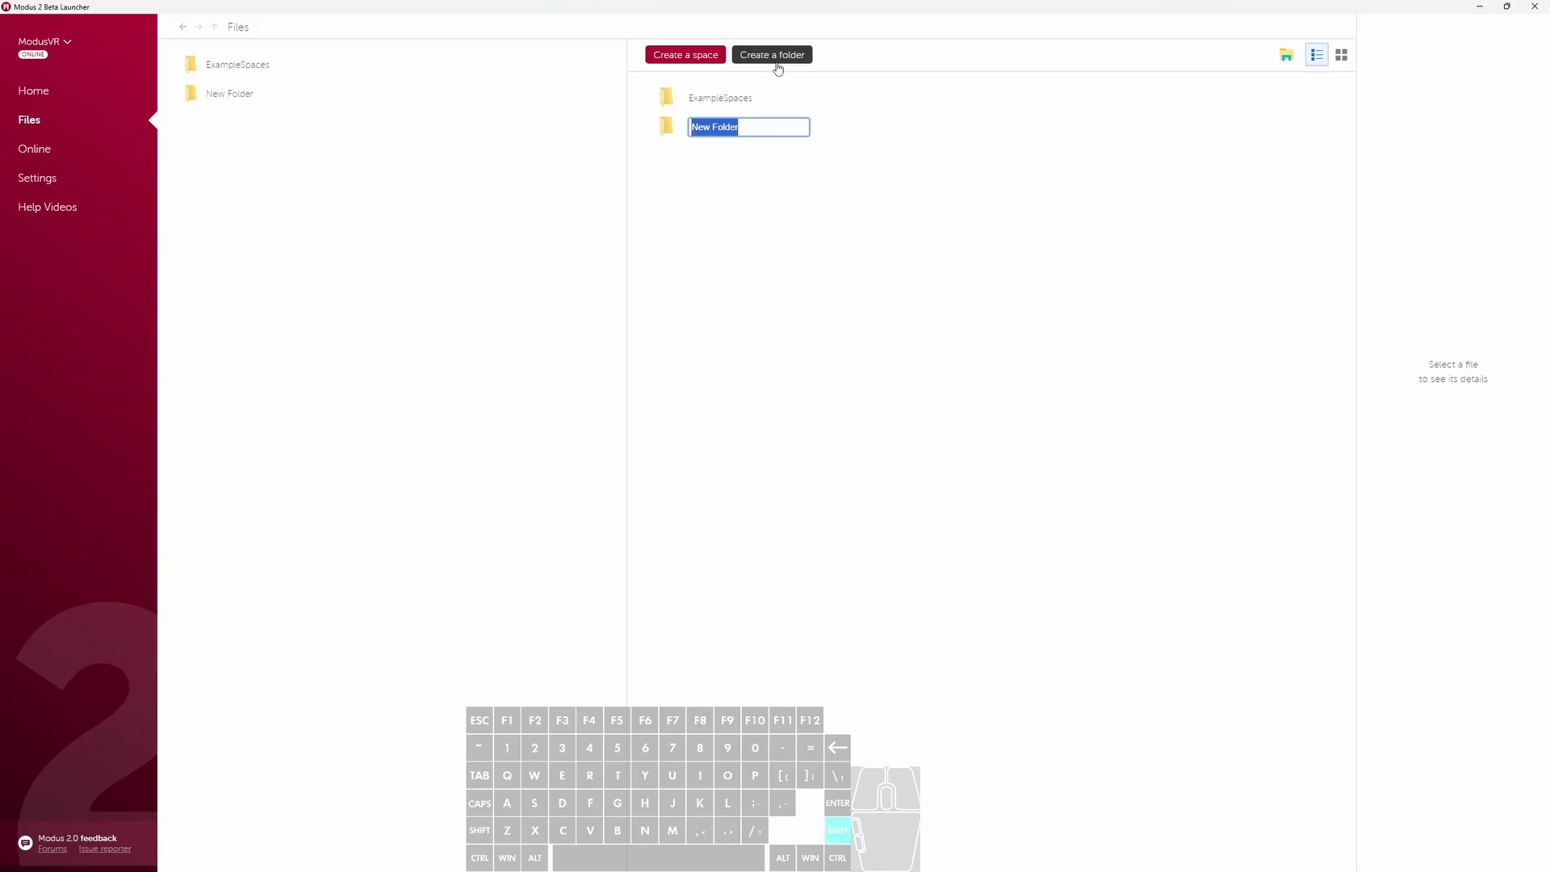
pyautogui.write('CustomImages')
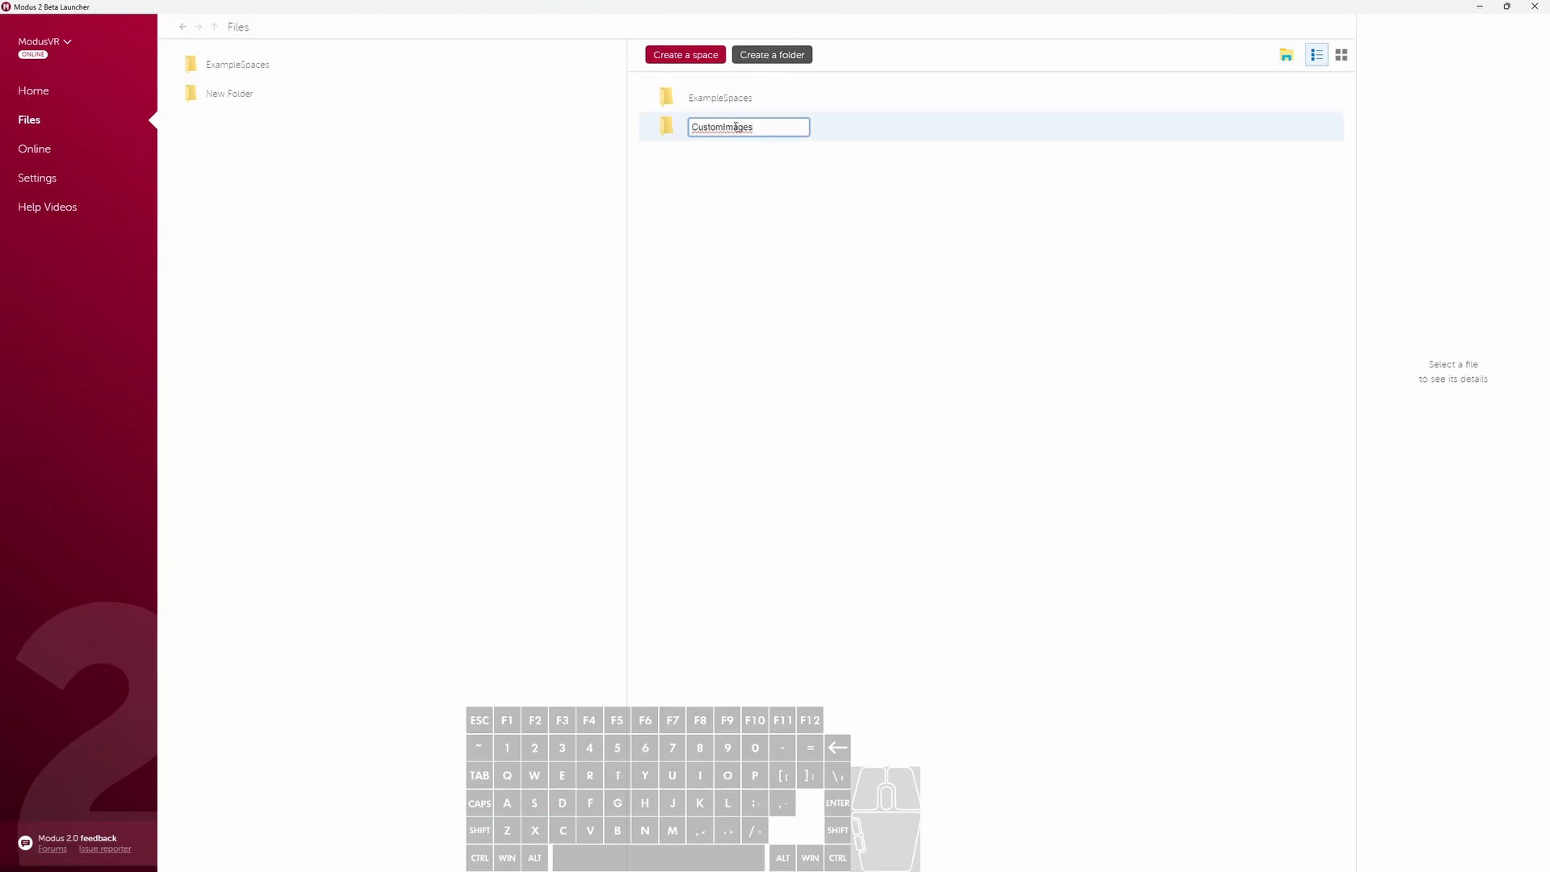
pyautogui.press('Return')
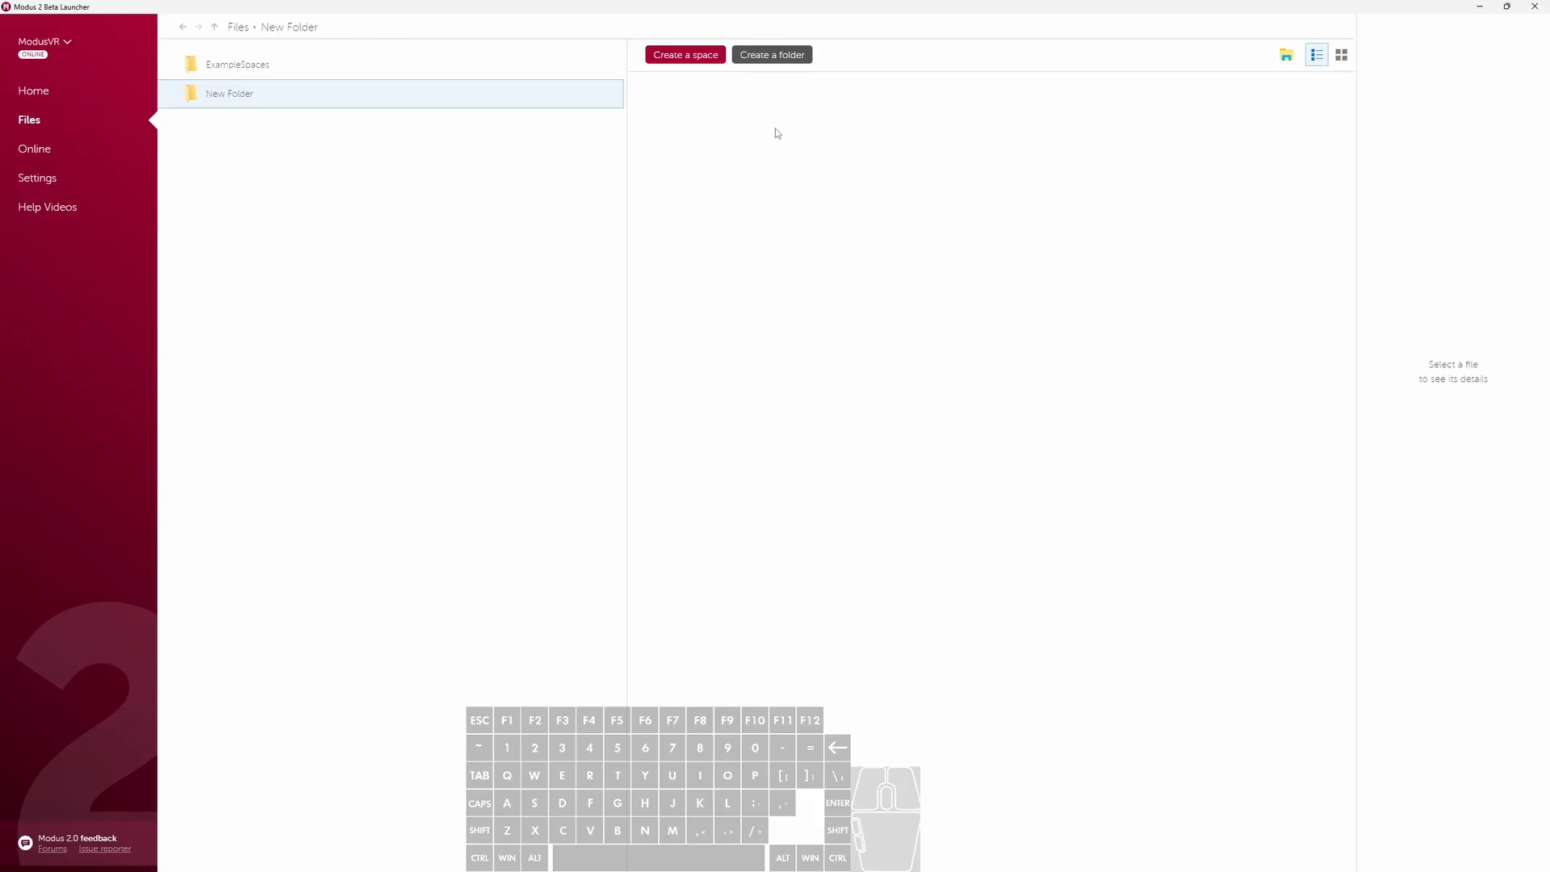
pyautogui.click(338, 71)
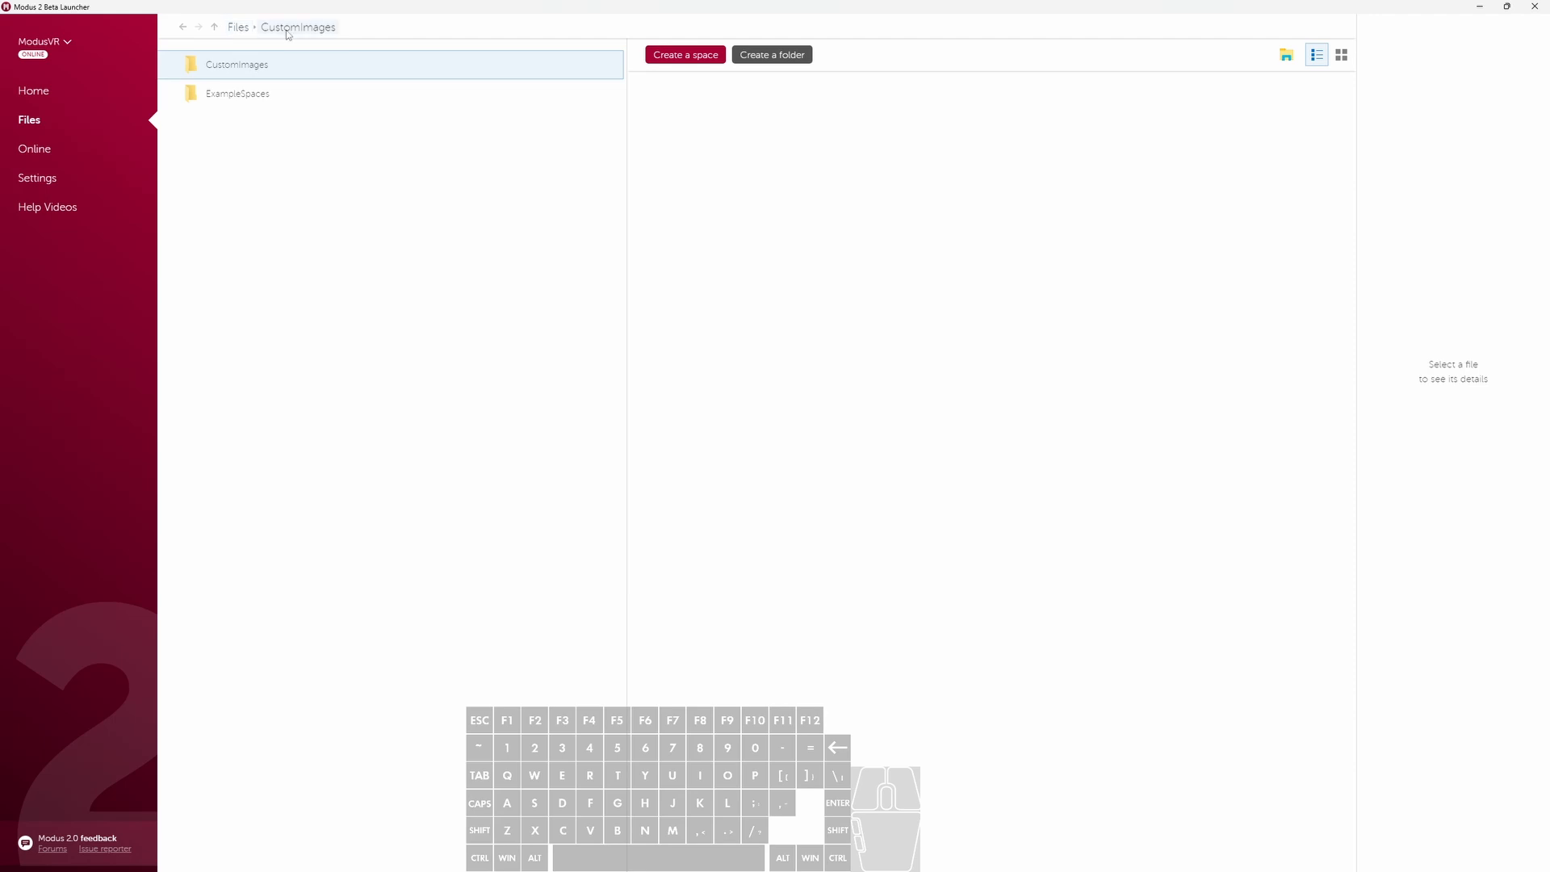
# - Open the CustomImages folder in Windows File Explorer and move image.jpg into it from the Downloads Media folder
pyautogui.click(1286, 61)
pyautogui.moveTo(1006, 521); pyautogui.dragTo(927, 162)
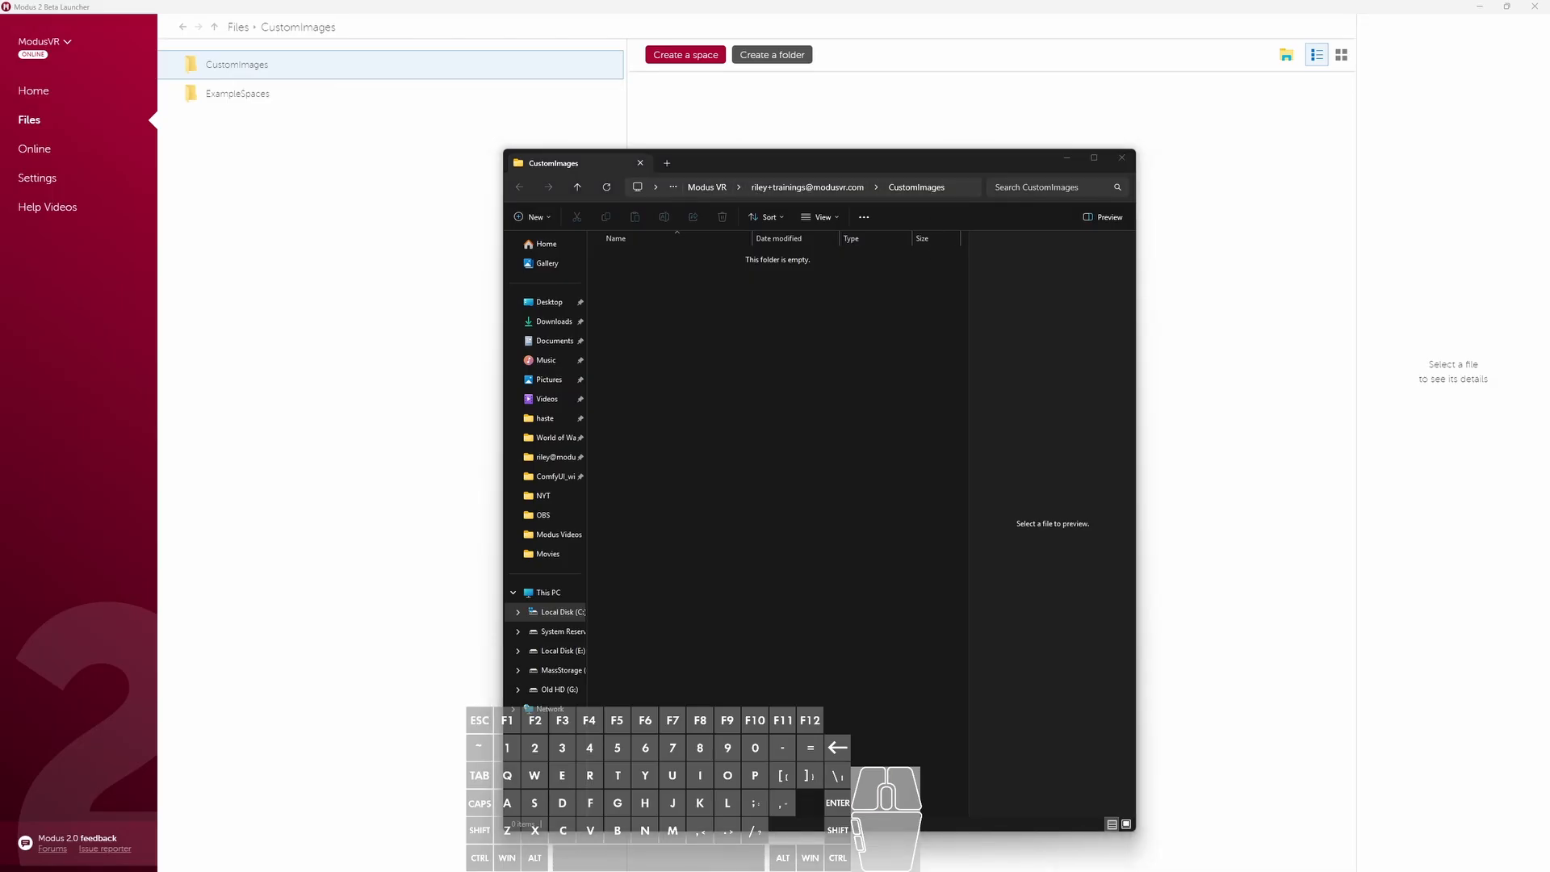
pyautogui.moveTo(1150, 871); pyautogui.dragTo(1191, 218)
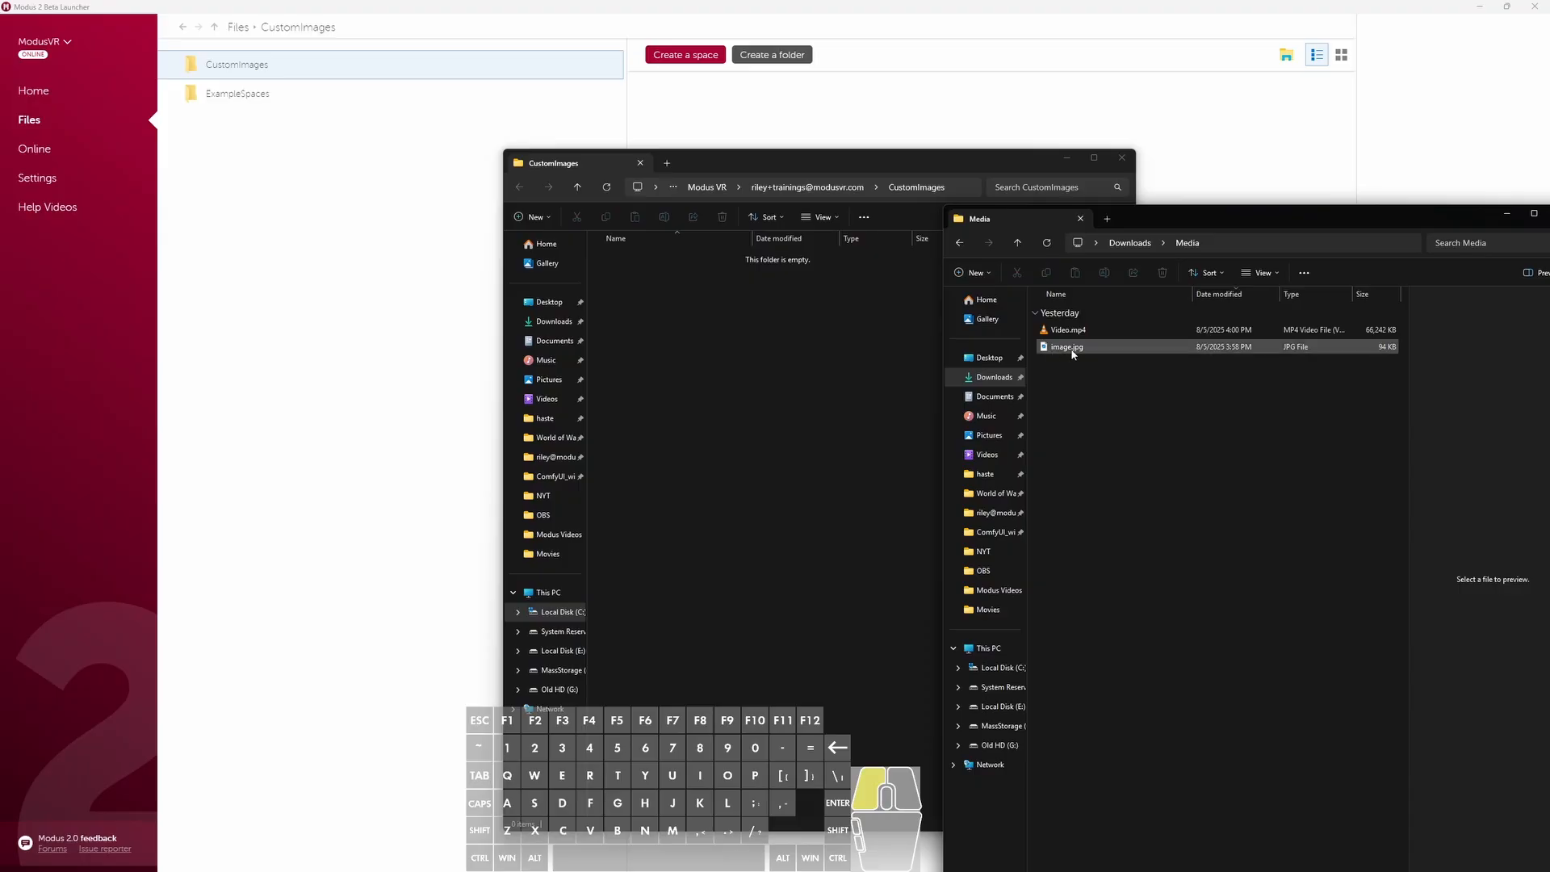
pyautogui.moveTo(1073, 354); pyautogui.dragTo(807, 379)
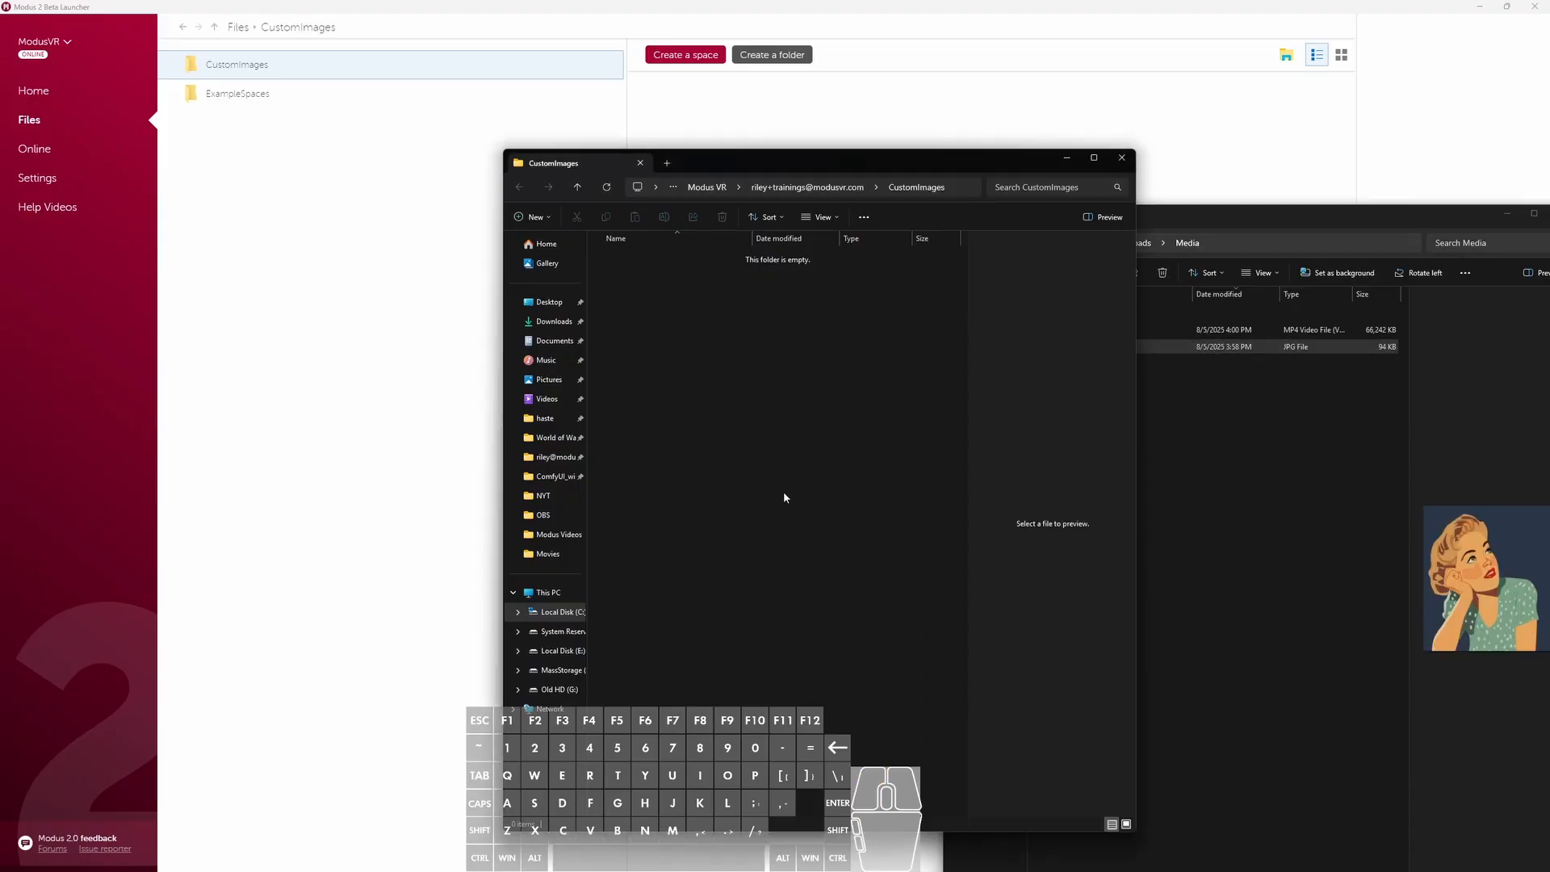
pyautogui.moveTo(622, 357); pyautogui.dragTo(719, 259)
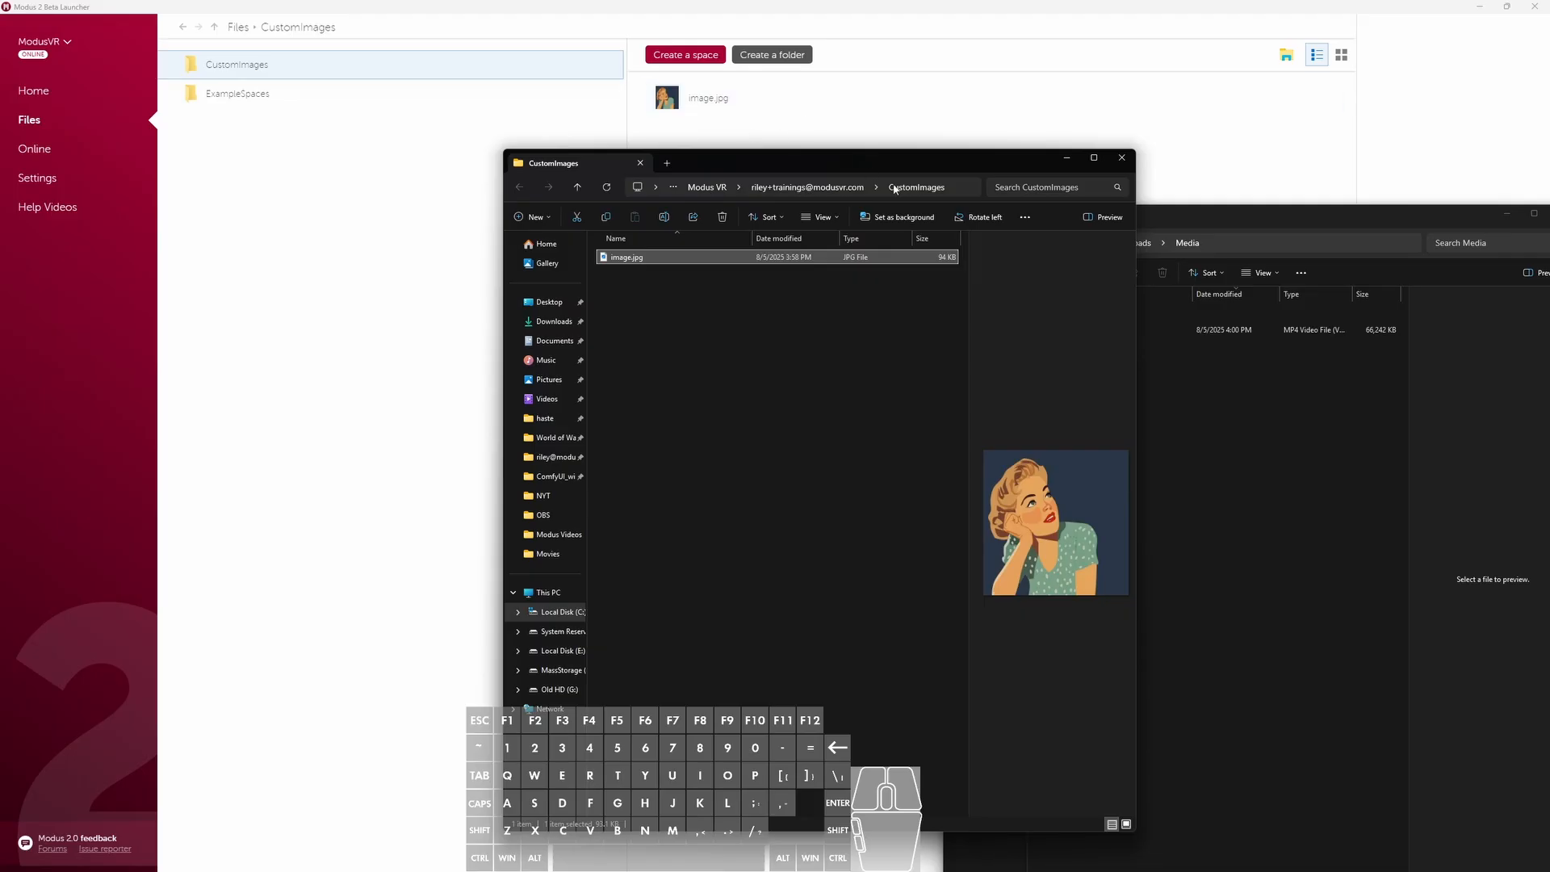
pyautogui.moveTo(1003, 170); pyautogui.dragTo(888, 213)
pyautogui.click(1505, 215)
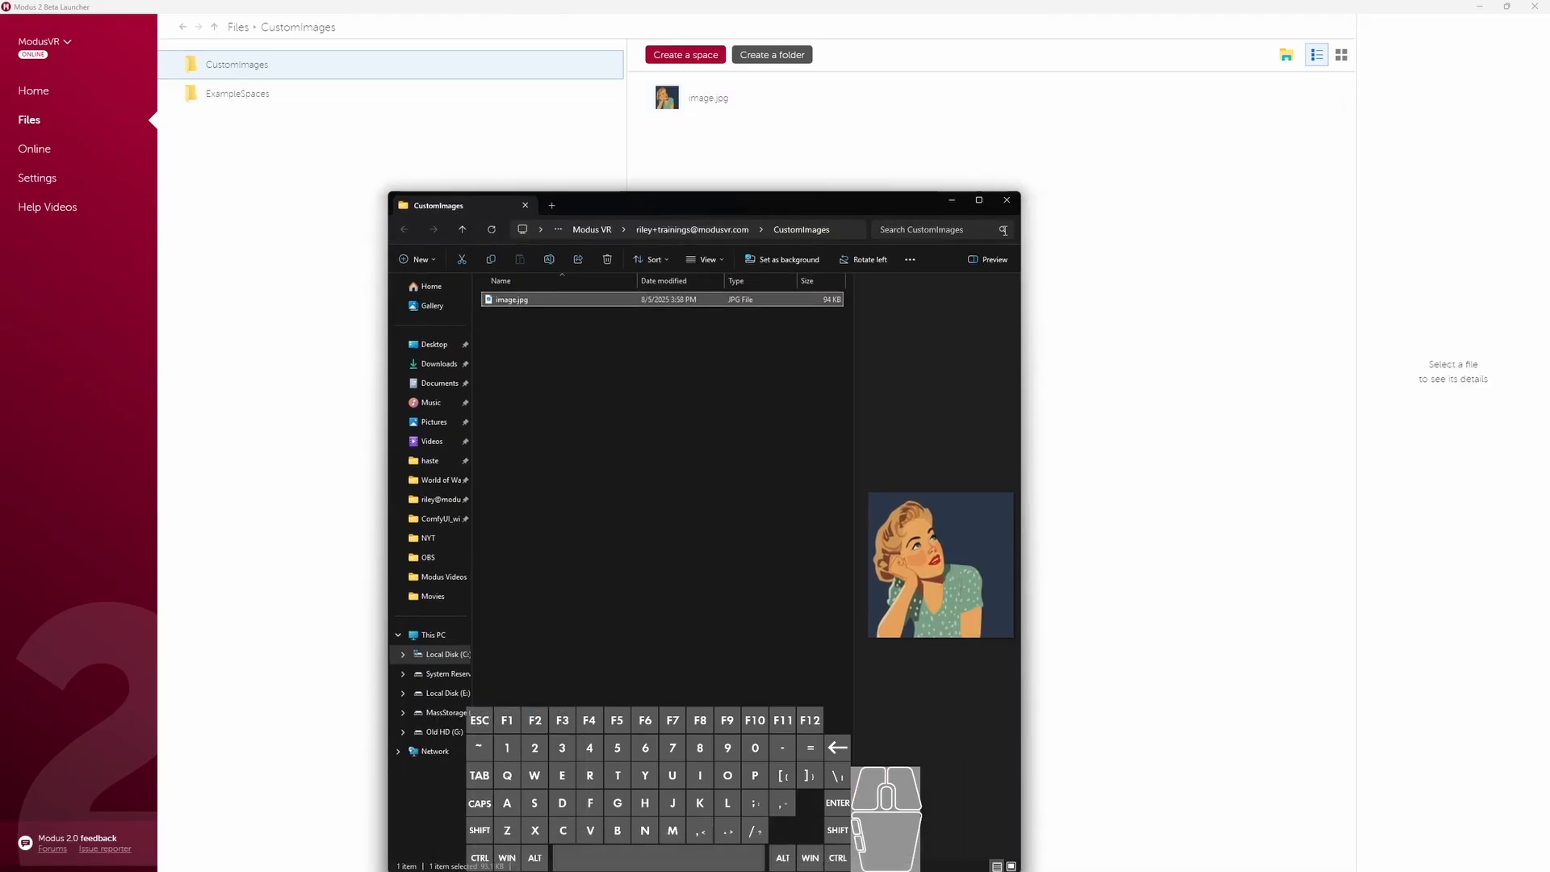
pyautogui.click(951, 201)
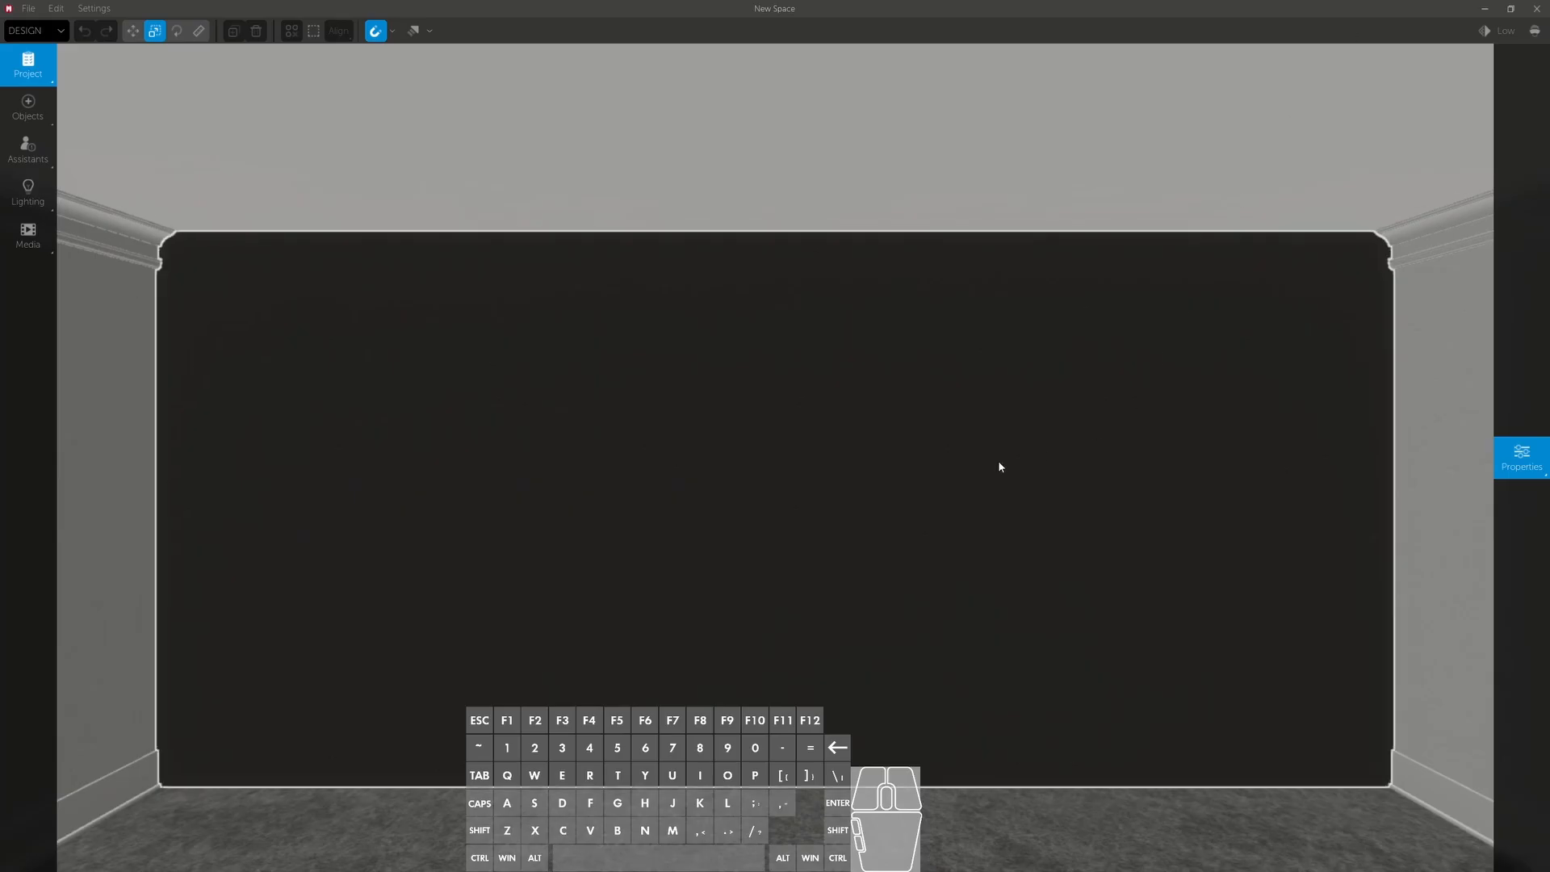
# - Place an External Image object from the Custom category at the middle of the dark front wall
pyautogui.moveTo(904, 378); pyautogui.dragTo(903, 426, button='right')
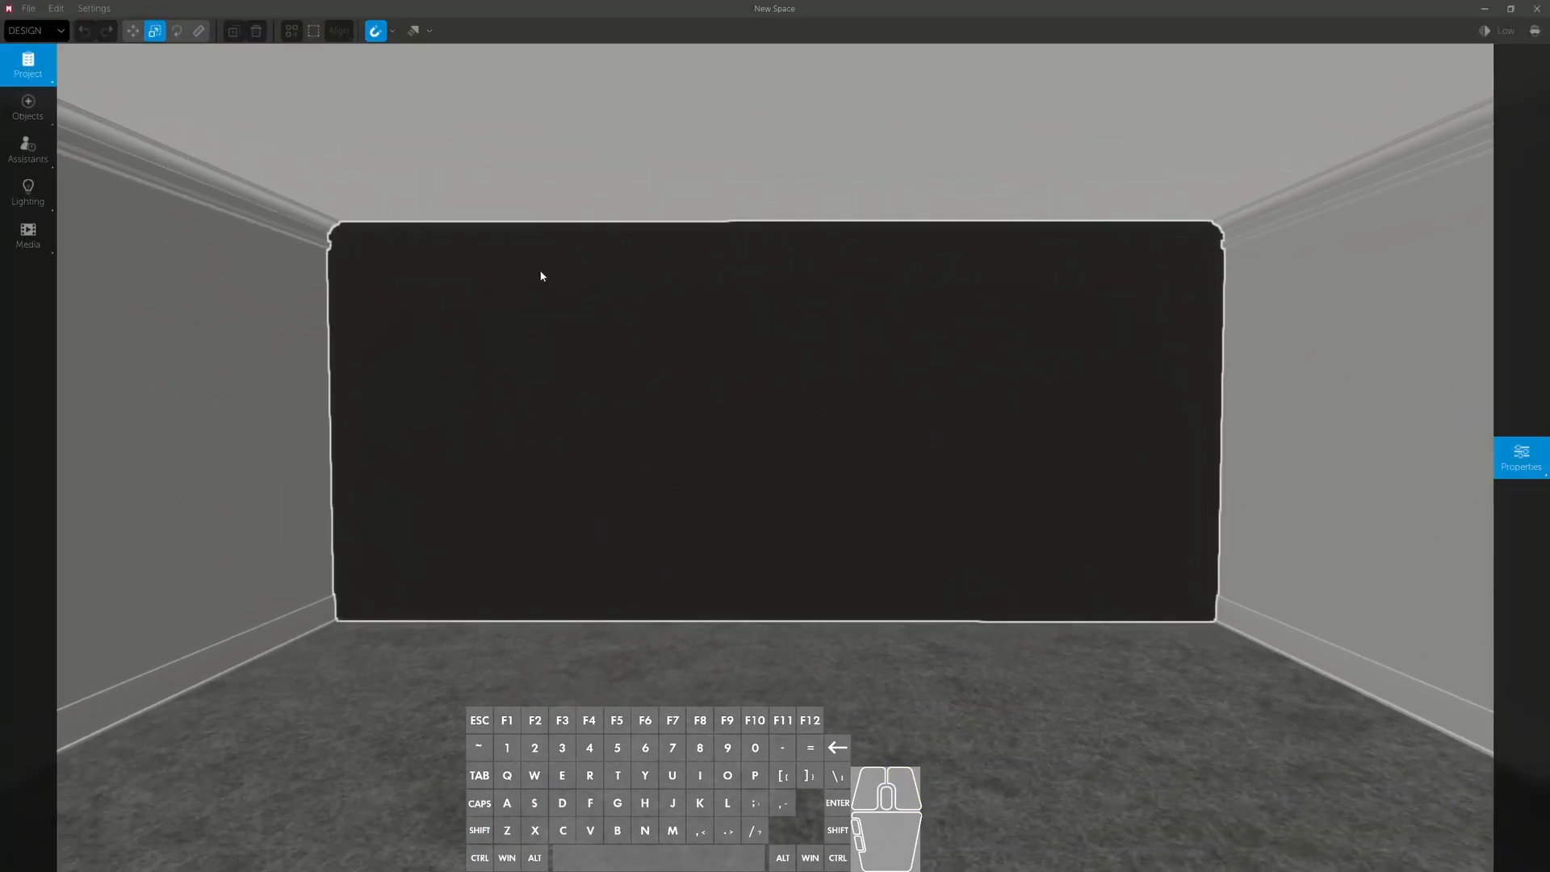
pyautogui.click(24, 121)
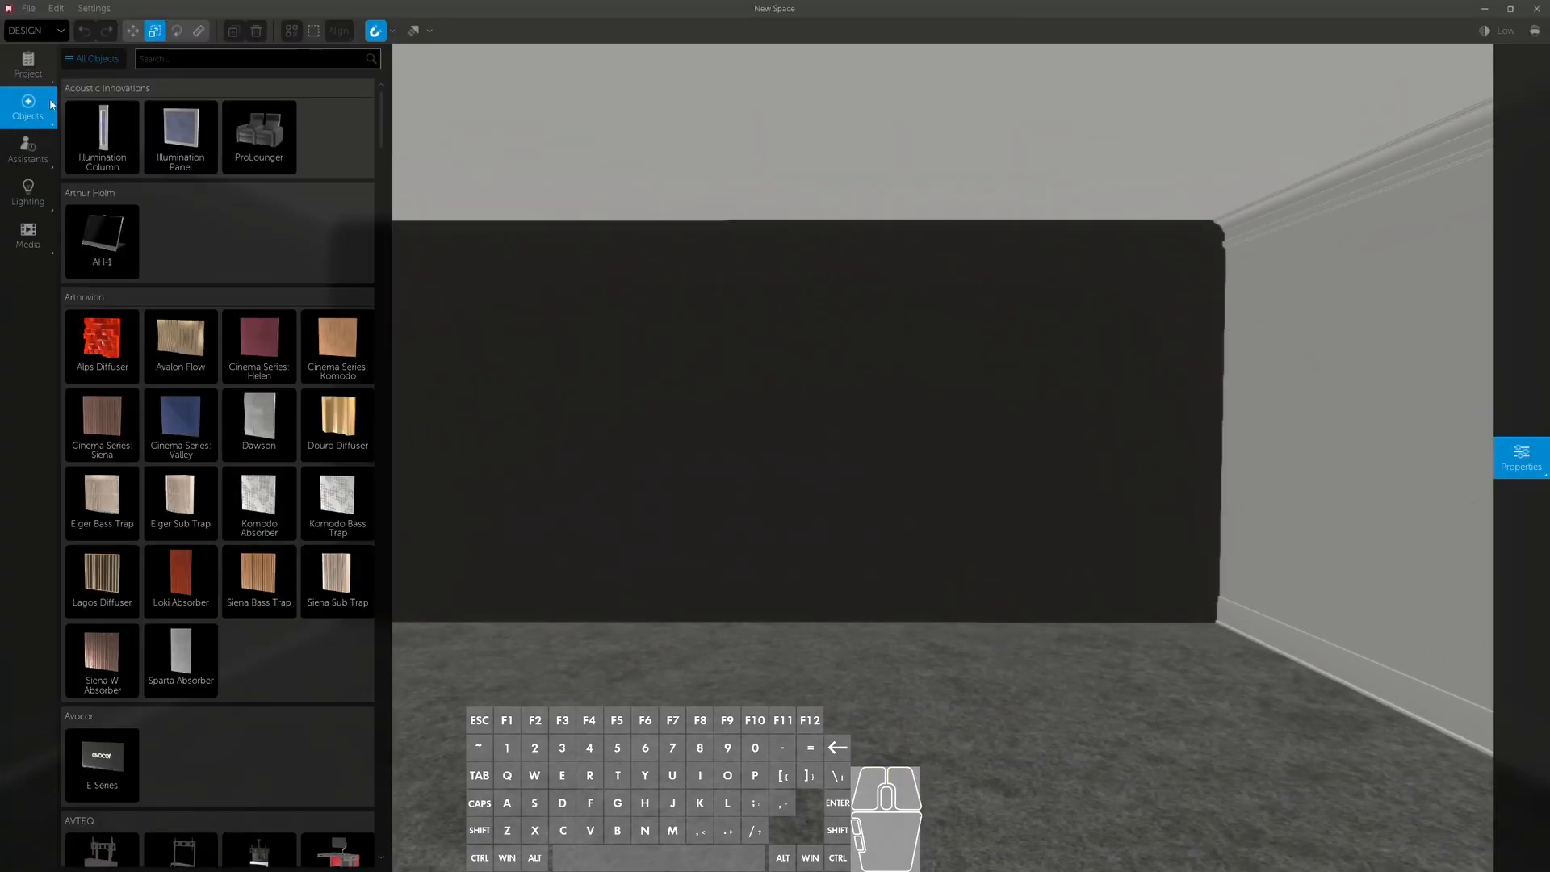
pyautogui.click(103, 58)
pyautogui.click(97, 255)
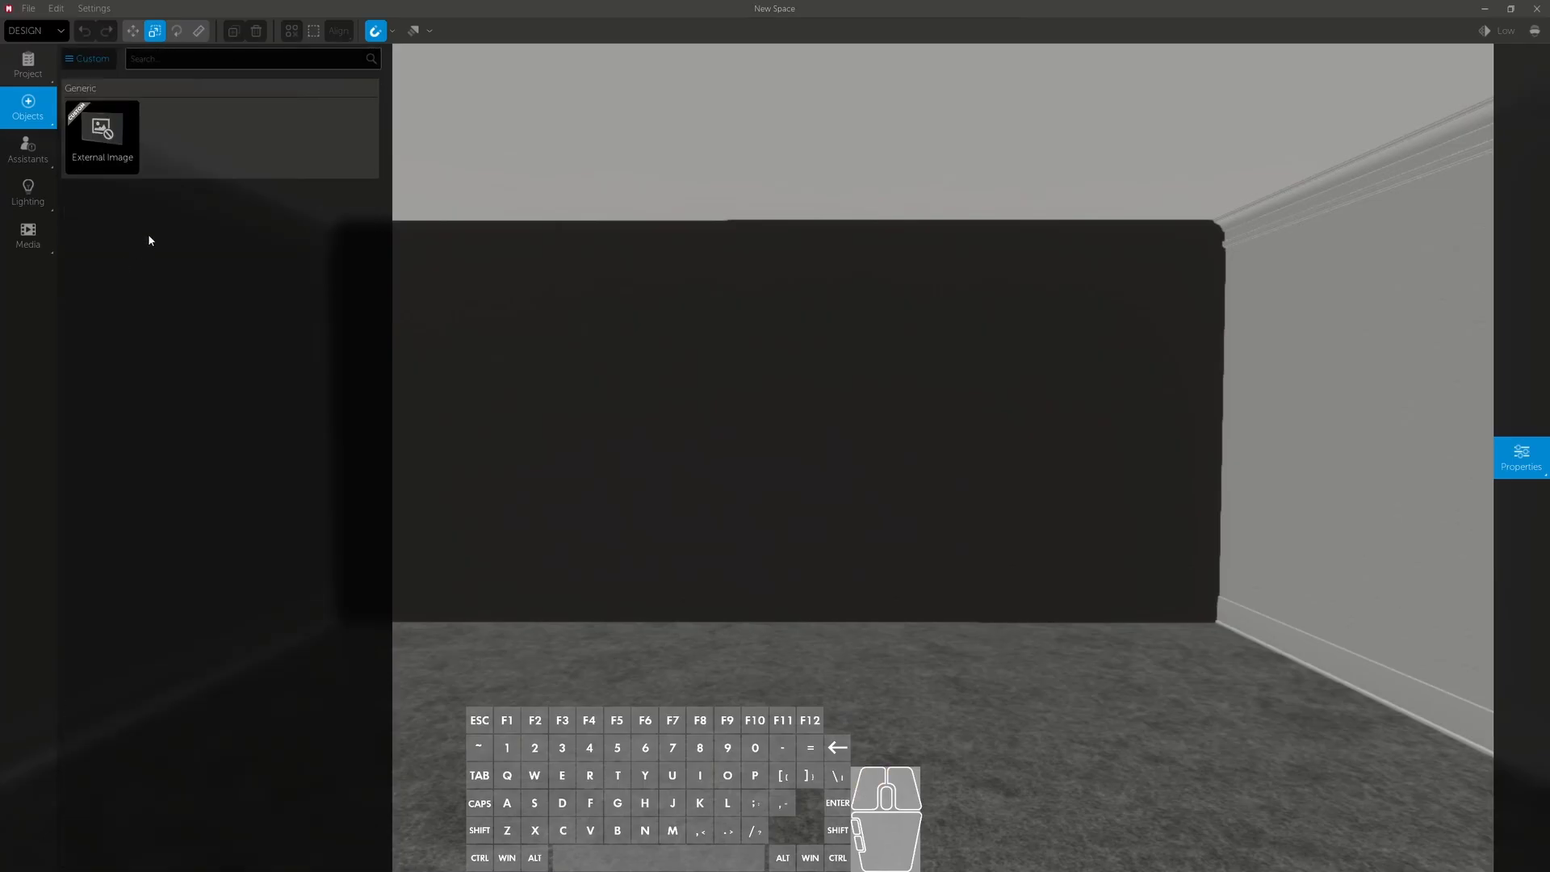
pyautogui.moveTo(106, 164); pyautogui.dragTo(773, 428)
# - Assign the imported picture of the woman to the external image and stretch the object to a height of 4' 10.4"
pyautogui.click(1502, 456)
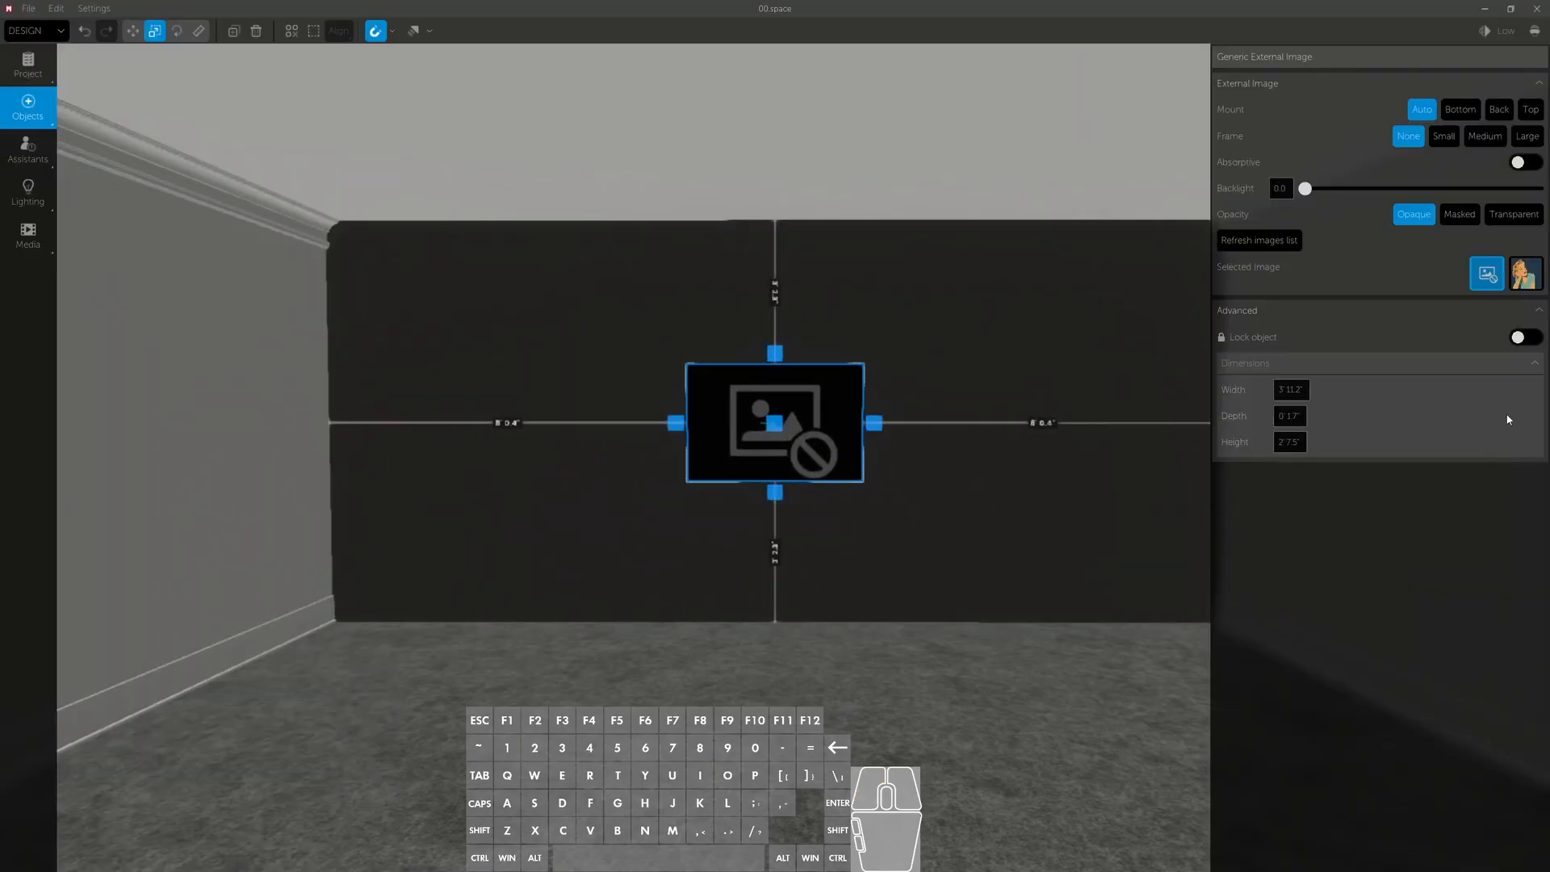
pyautogui.click(1527, 279)
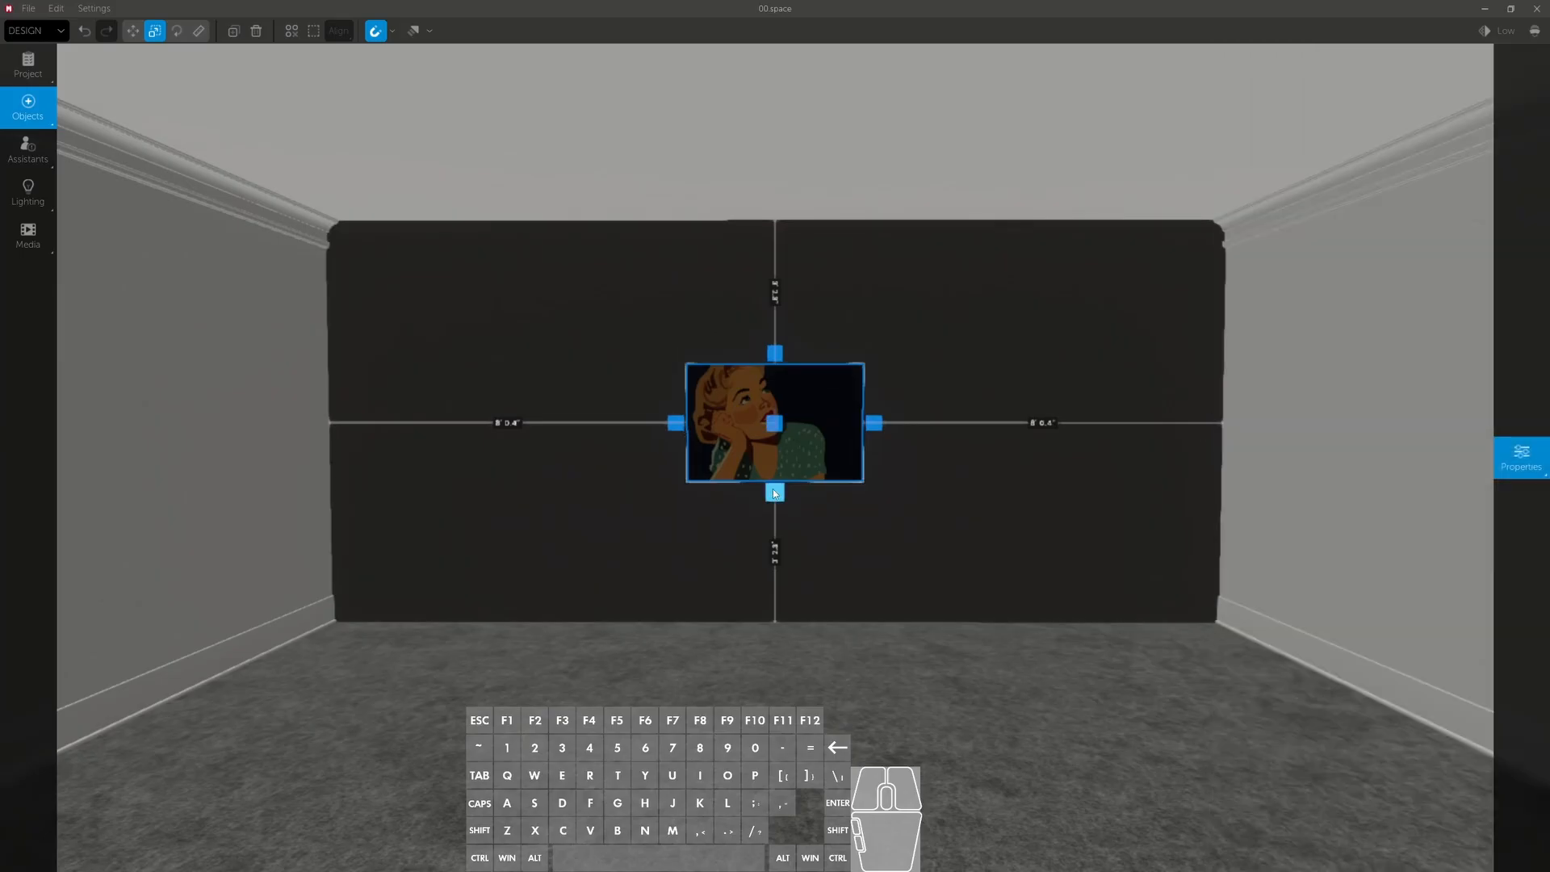
pyautogui.click(1506, 448)
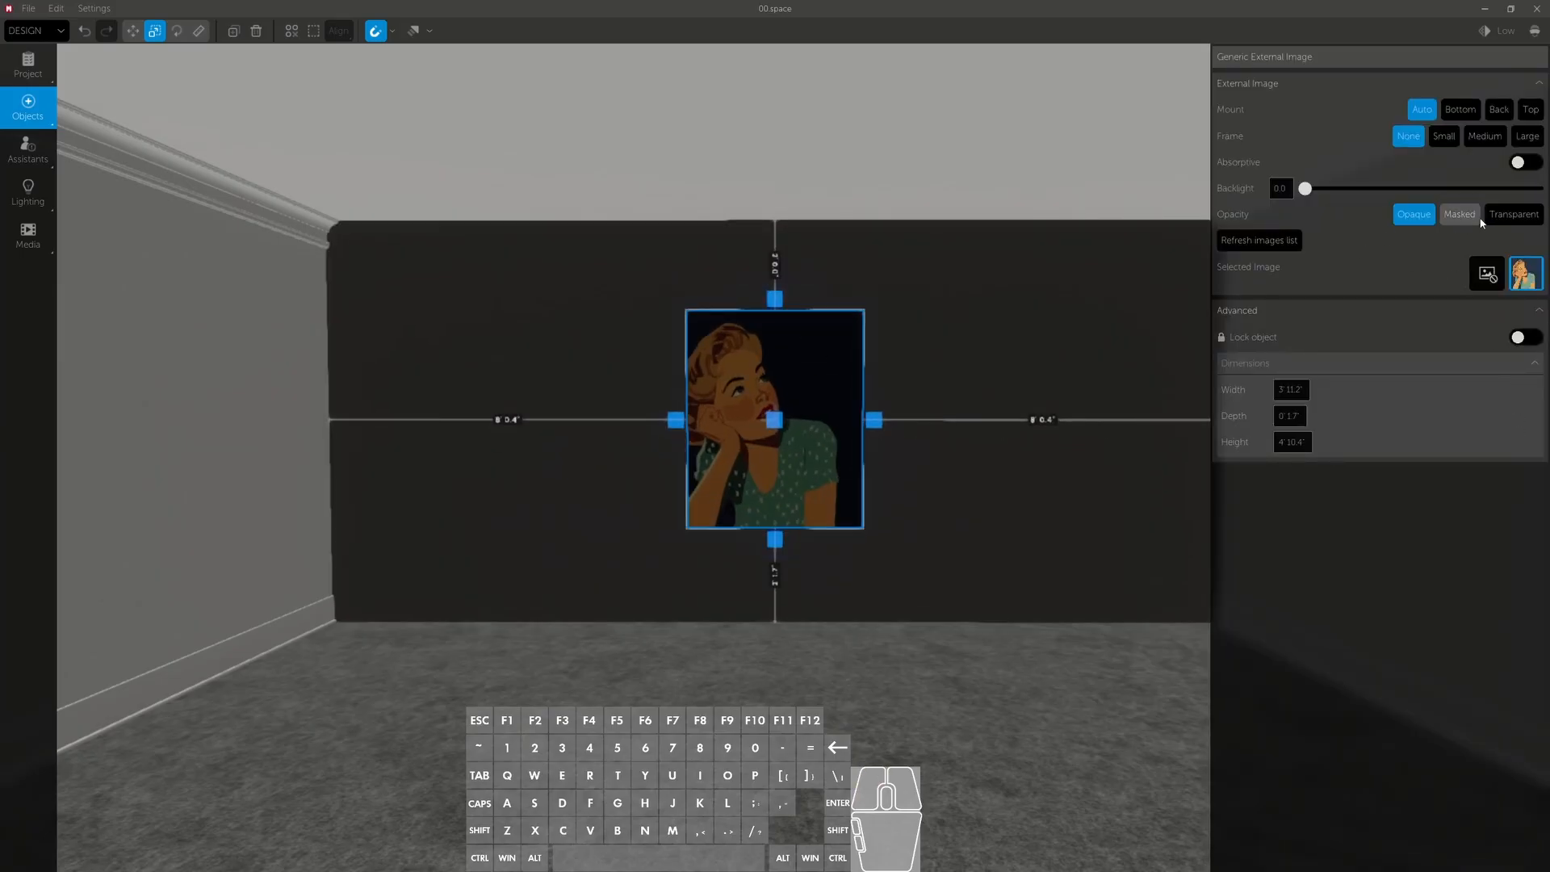
# - Try the Bottom and Top mount options on the external image and return the mount to Auto
pyautogui.click(1460, 109)
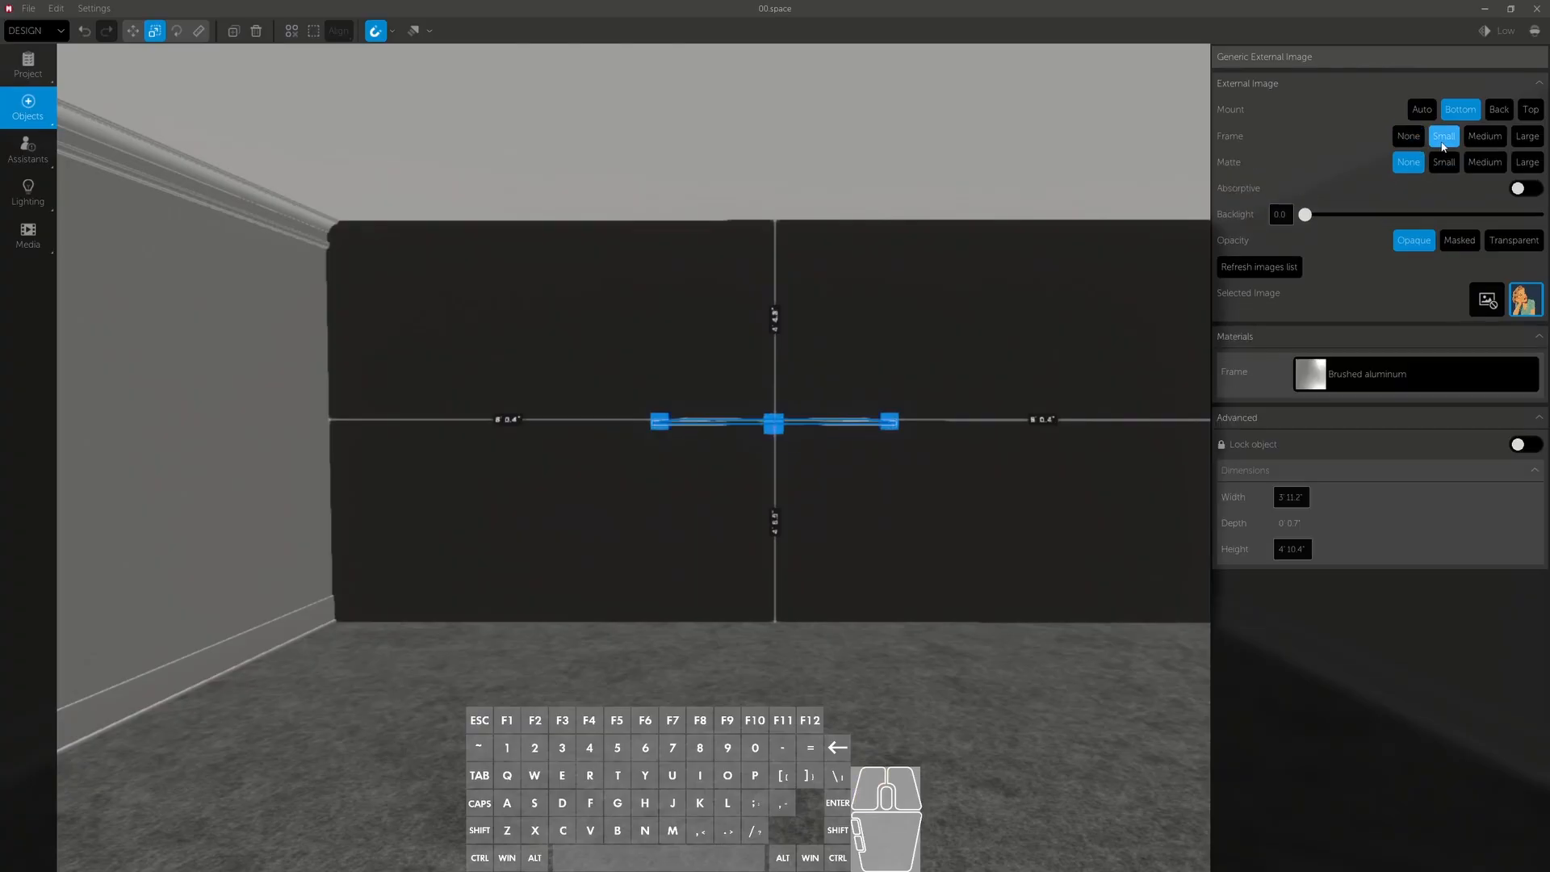
pyautogui.click(1422, 109)
pyautogui.press('w')
pyautogui.press('a')
pyautogui.moveTo(1131, 266); pyautogui.dragTo(1267, 295, button='right')
pyautogui.moveTo(1504, 218)
pyautogui.click(1472, 111)
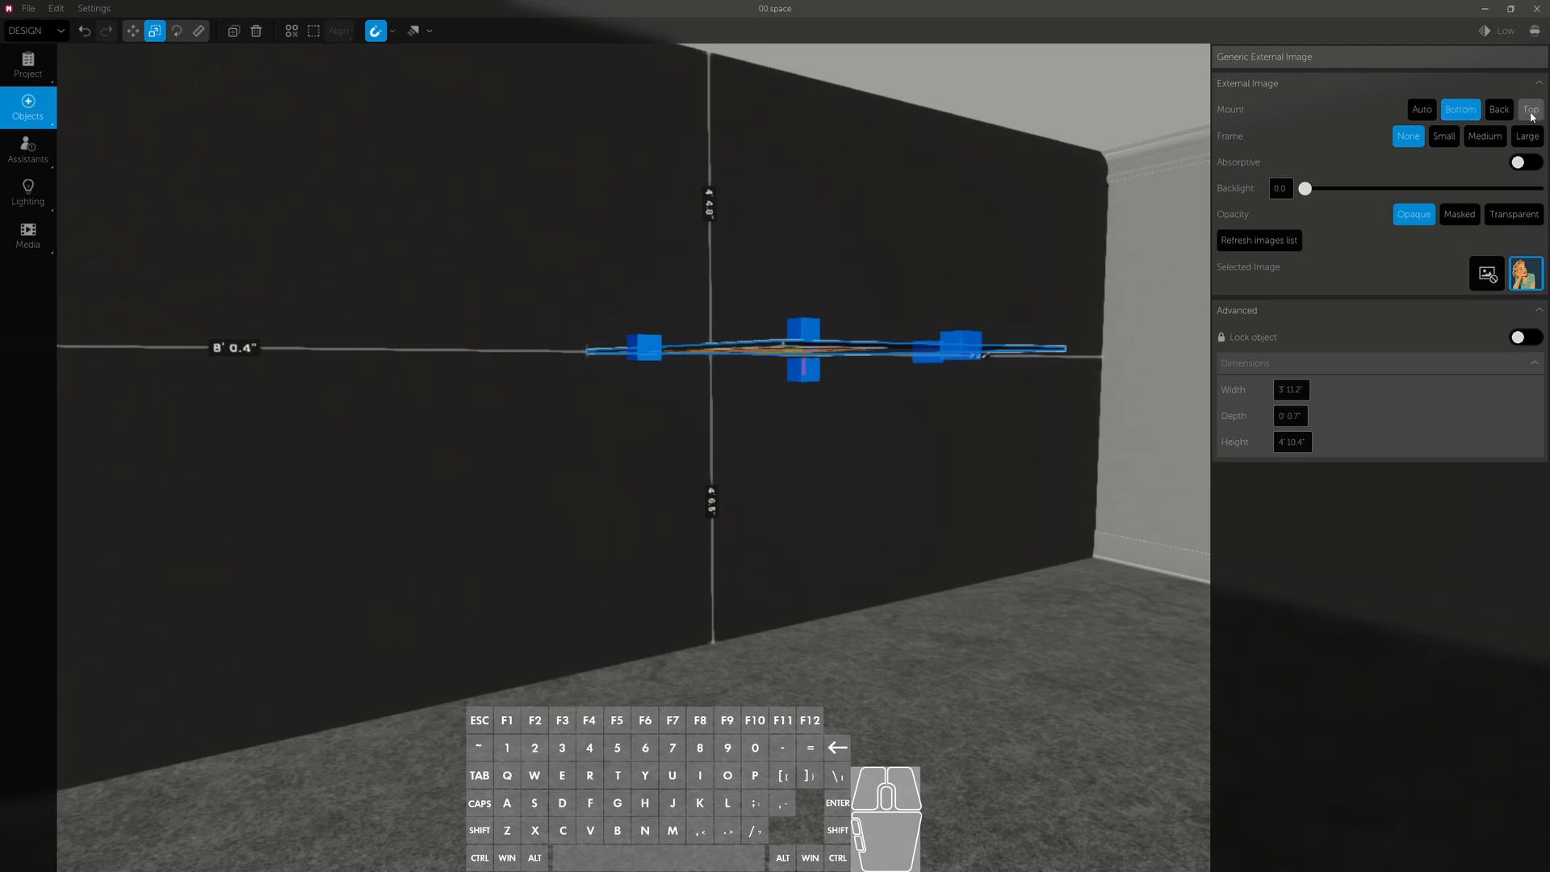
pyautogui.click(1532, 118)
pyautogui.keyDown('shift'); pyautogui.moveTo(1131, 267); pyautogui.dragTo(1130, 169, button='right'); pyautogui.keyUp('shift')
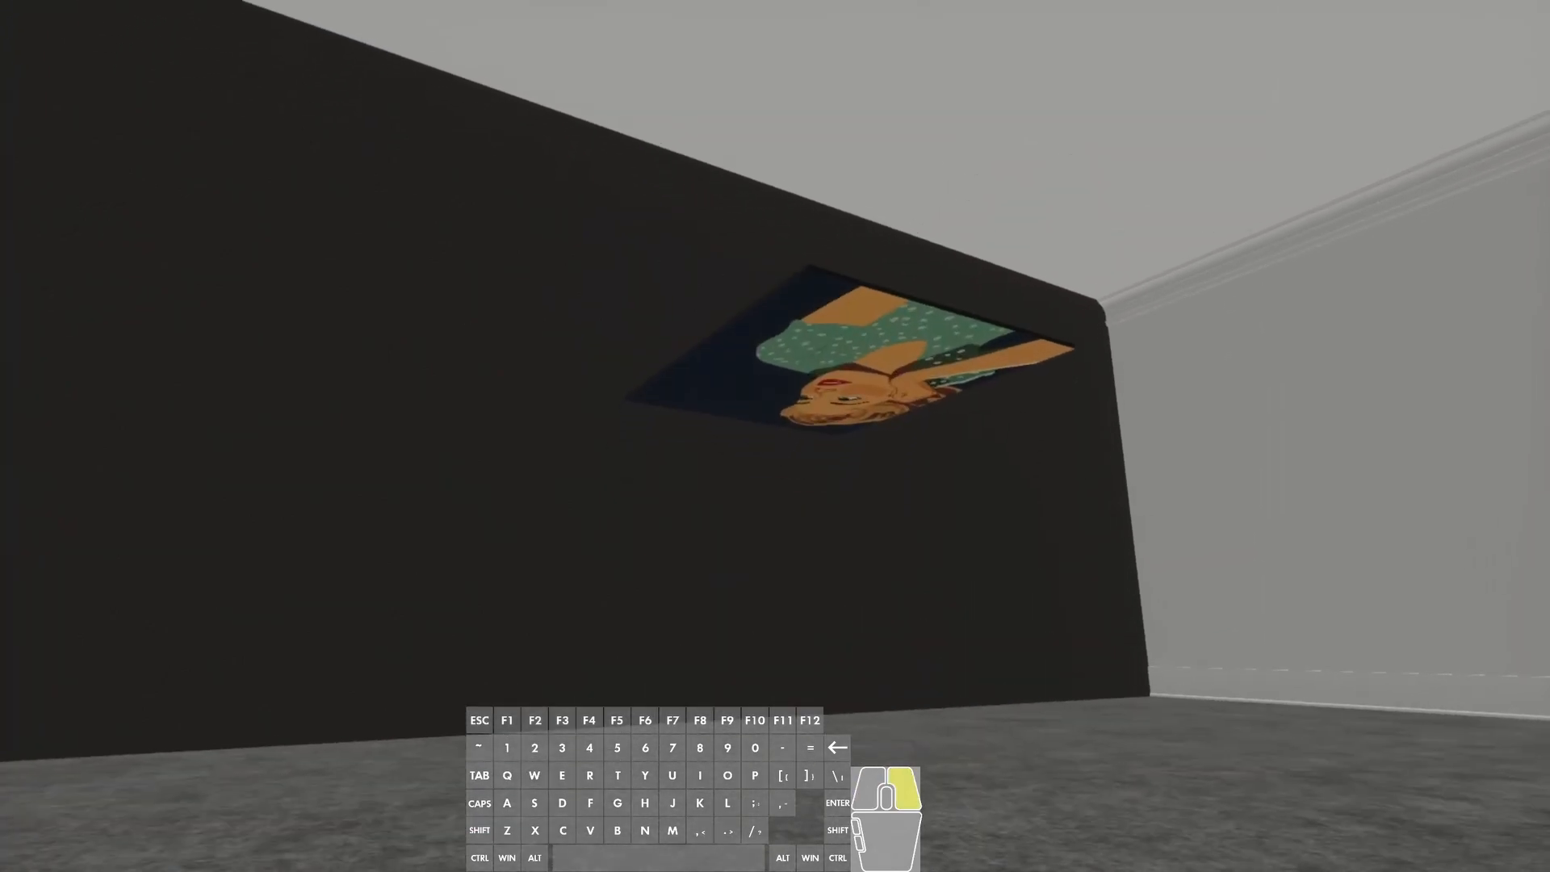
pyautogui.click(1423, 116)
# - Try Transparent opacity on the external image and return it to Opaque
pyautogui.press('d')
pyautogui.moveTo(1171, 307); pyautogui.dragTo(1014, 252, button='right')
pyautogui.press('space')
pyautogui.scroll(13, 1014, 252)
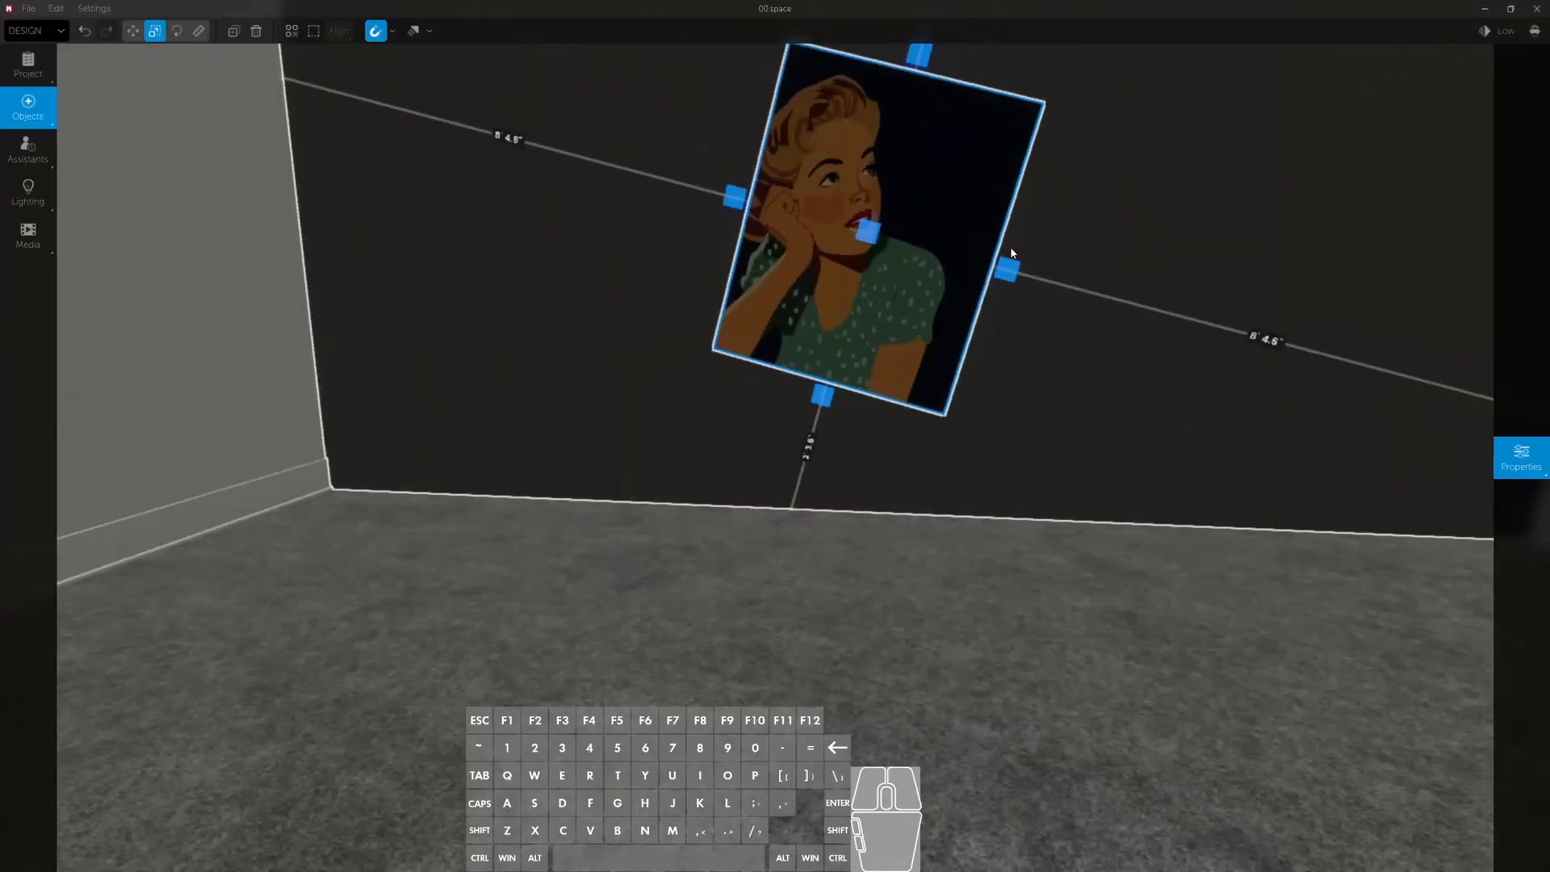
pyautogui.scroll(-5, 1011, 252)
pyautogui.moveTo(1467, 339)
pyautogui.click(1513, 215)
pyautogui.moveTo(1171, 315); pyautogui.dragTo(1162, 323, button='right')
pyautogui.press('space')
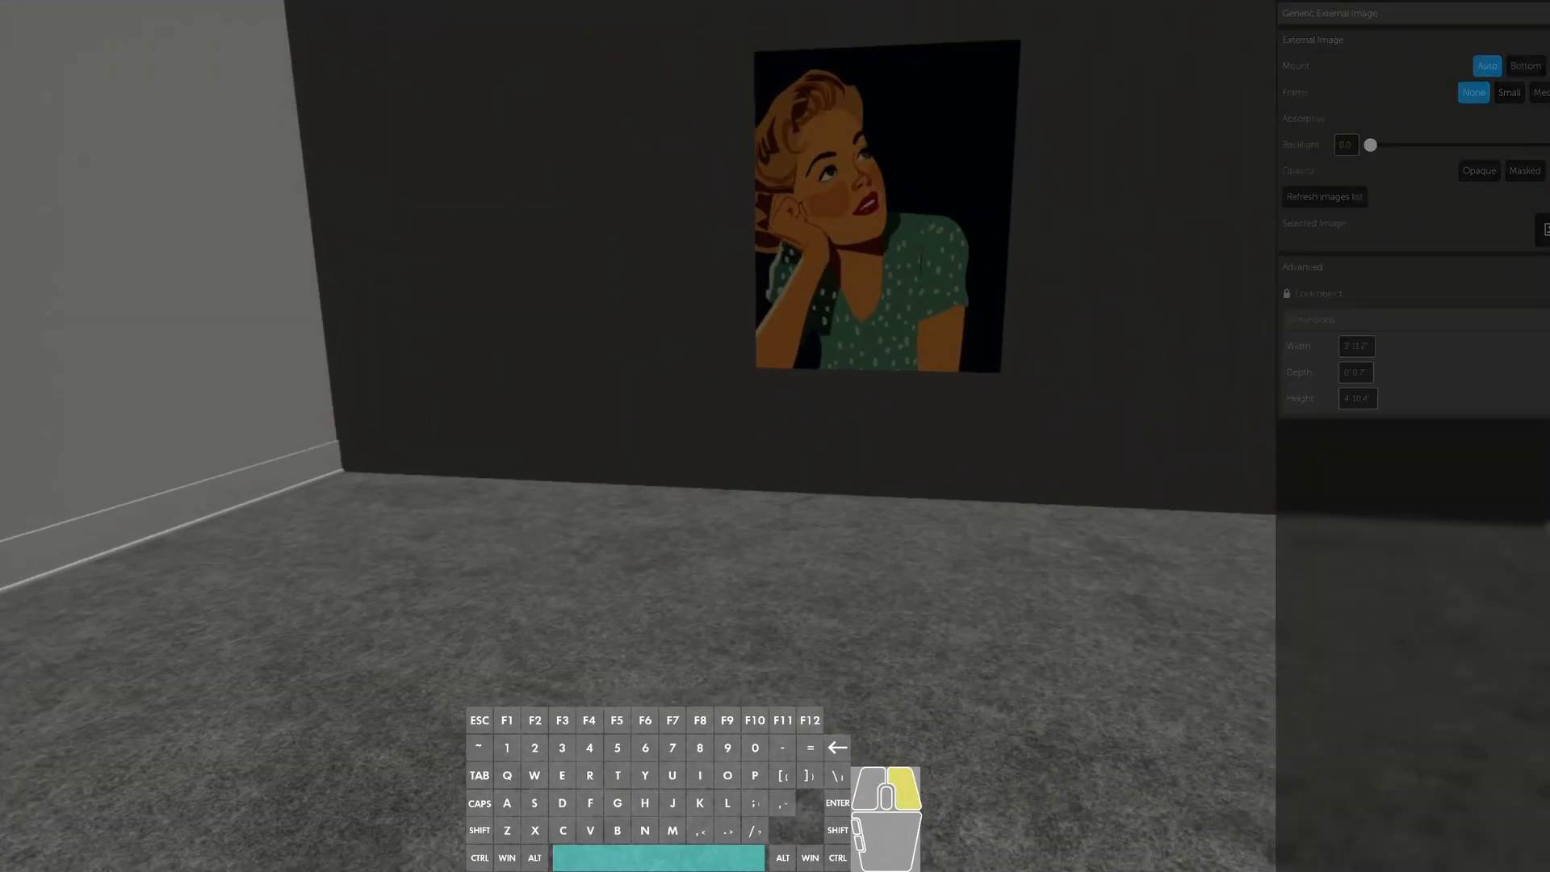
pyautogui.moveTo(872, 323); pyautogui.dragTo(934, 292, button='right')
pyautogui.moveTo(1512, 355)
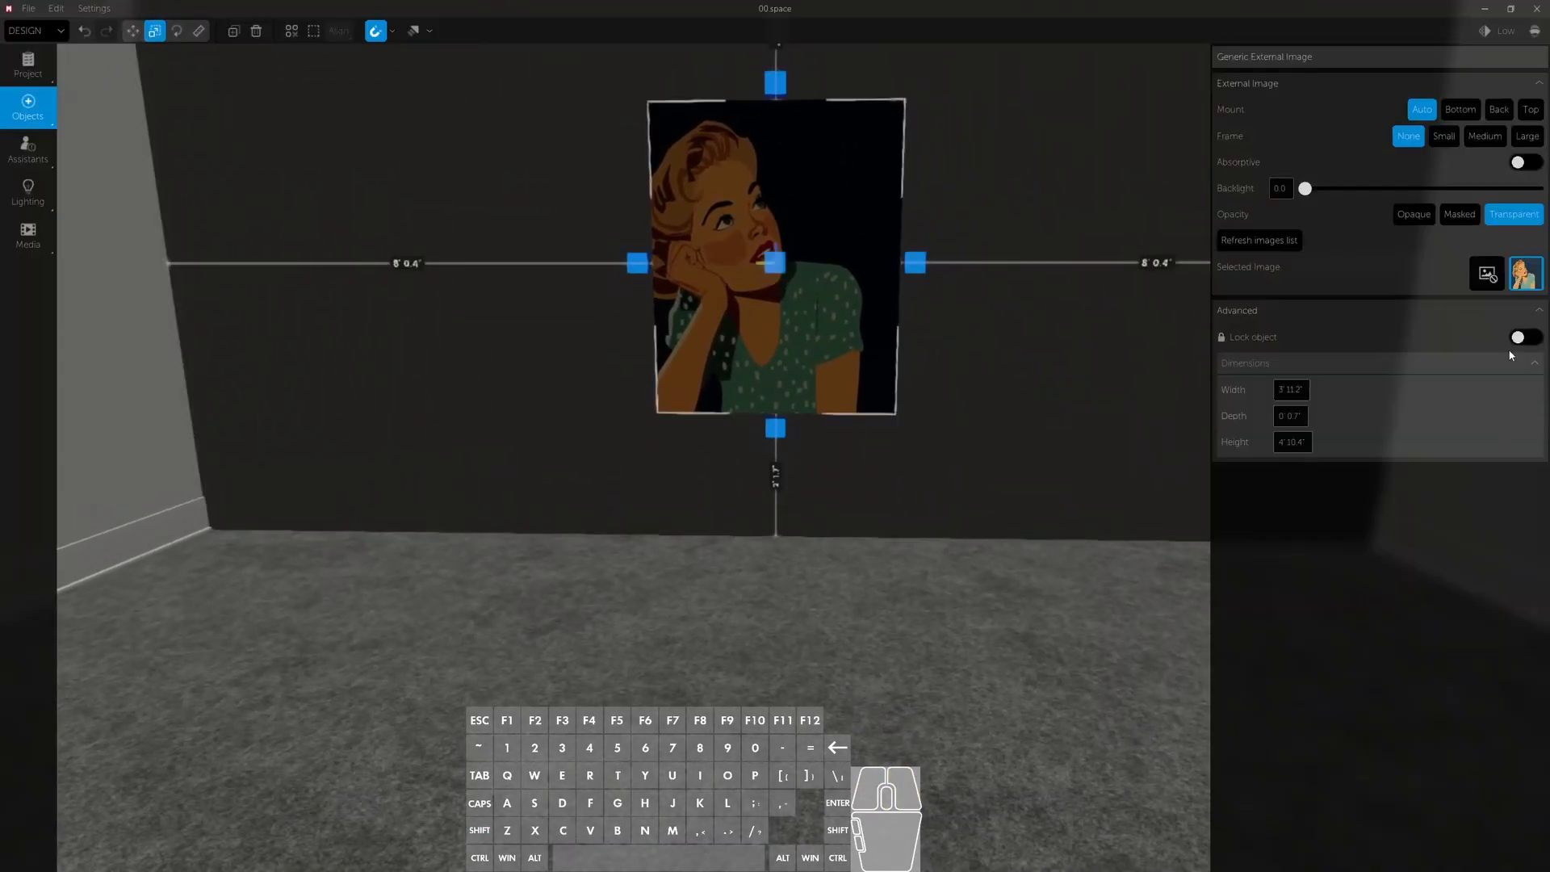
pyautogui.click(1414, 214)
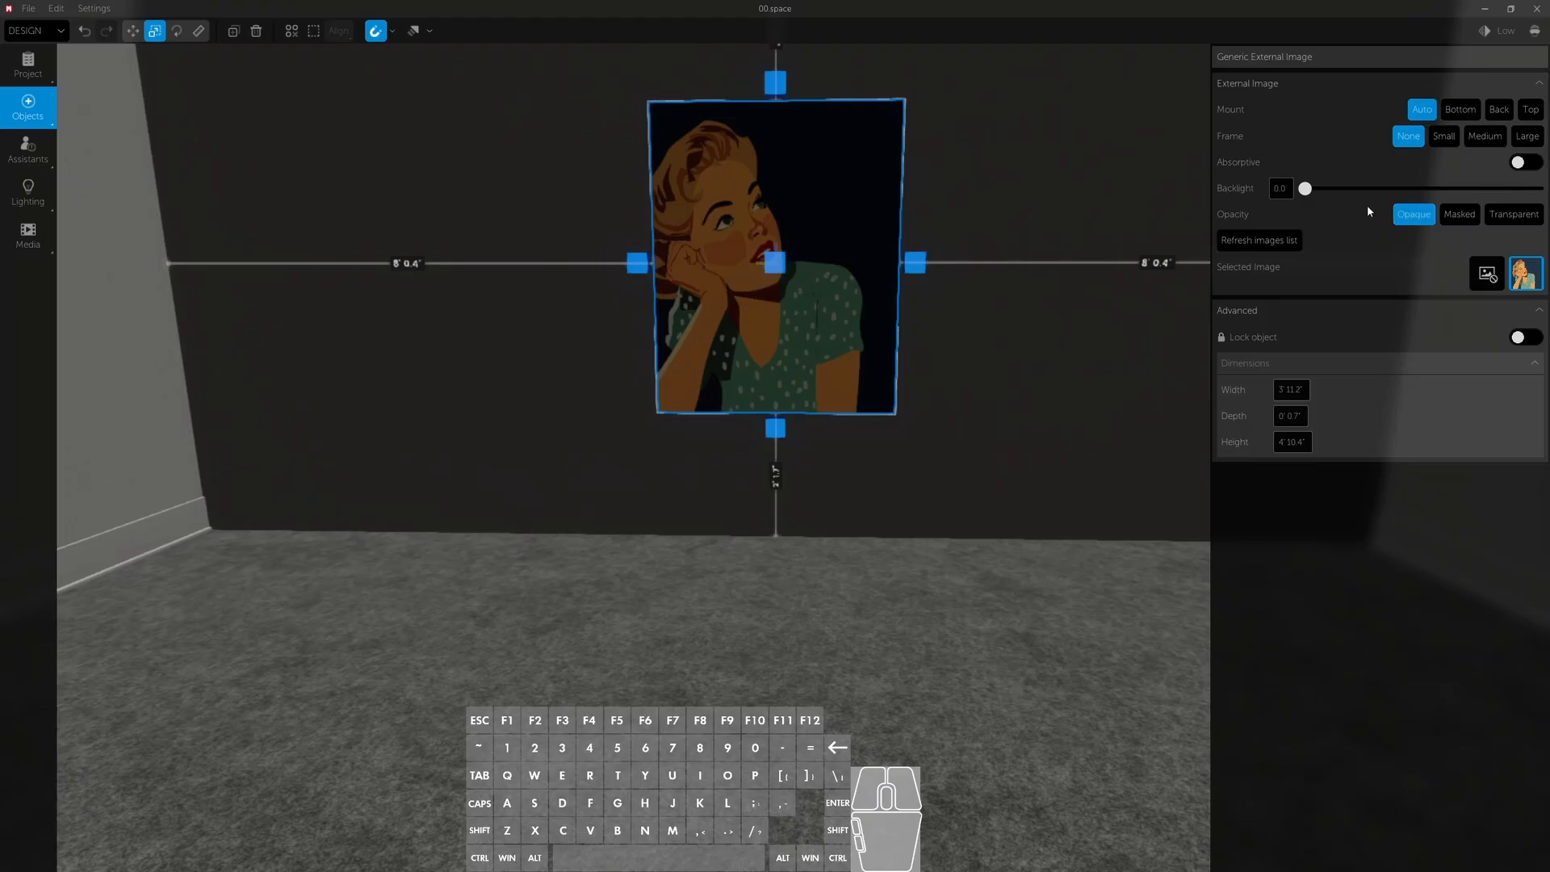
# - Set the external image's backlight to 0.5
pyautogui.moveTo(1305, 188); pyautogui.dragTo(1421, 188)
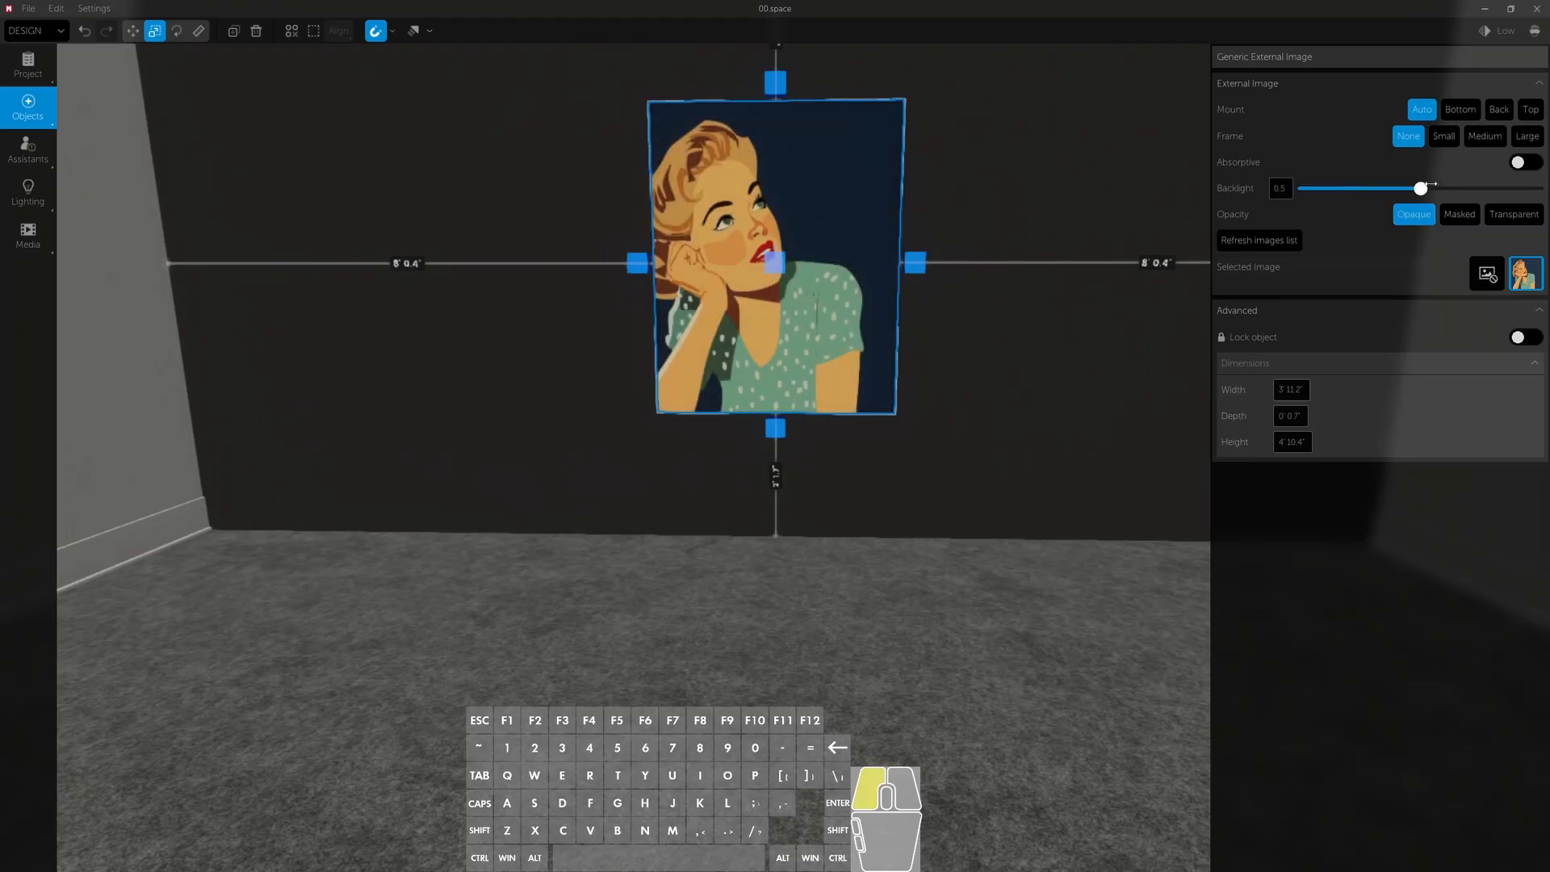
pyautogui.moveTo(955, 269); pyautogui.dragTo(955, 270, button='right')
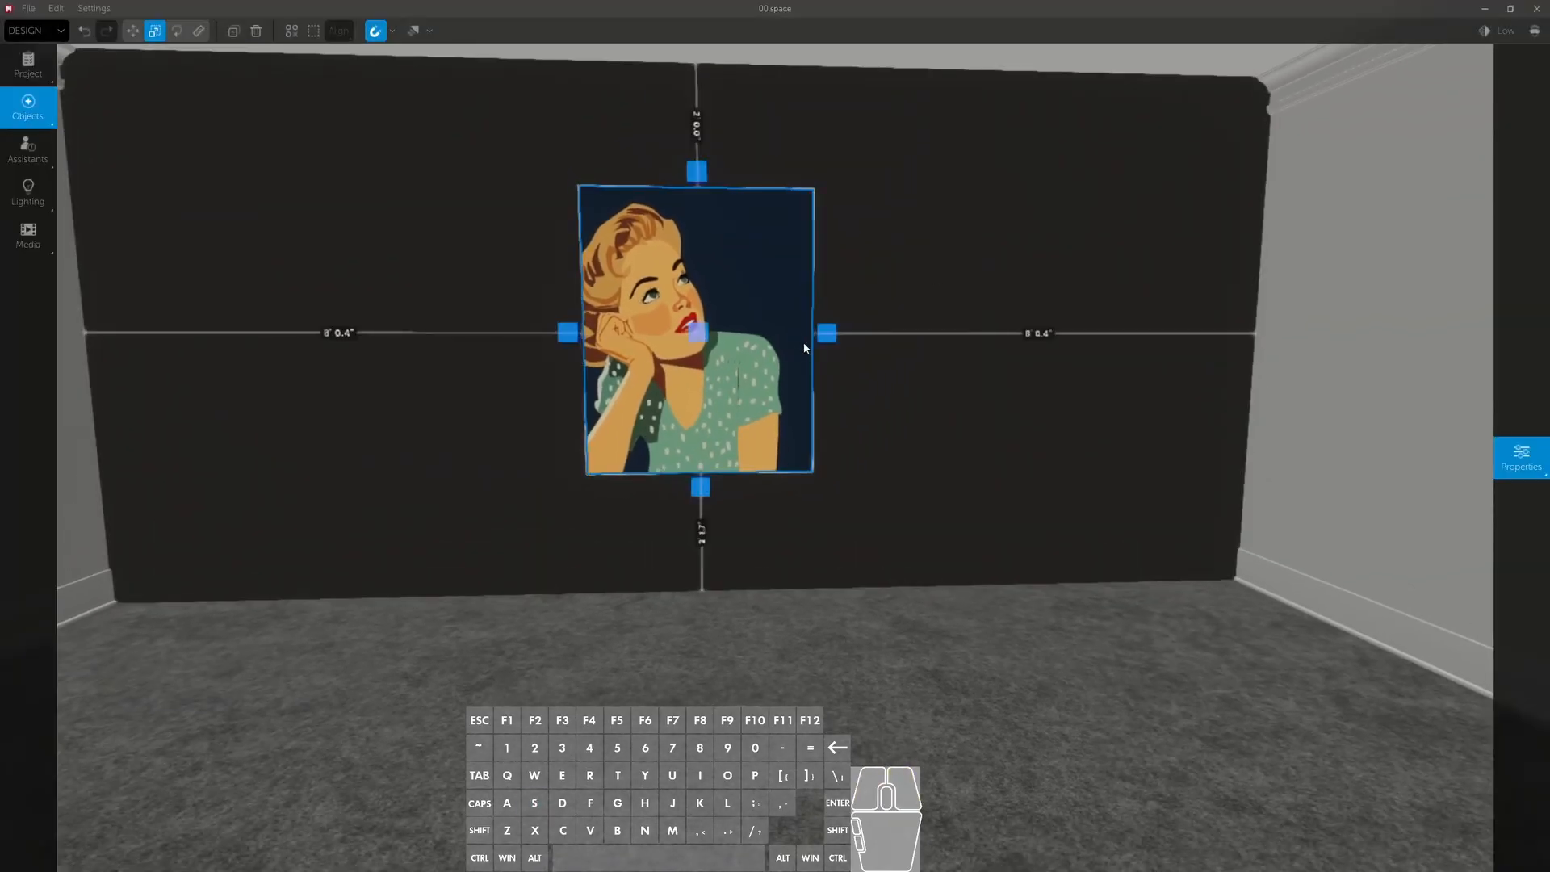
# - Widen the image to a roughly square shape and move it to the horizontal center of the wall
pyautogui.moveTo(827, 332); pyautogui.dragTo(878, 331)
pyautogui.press('w')
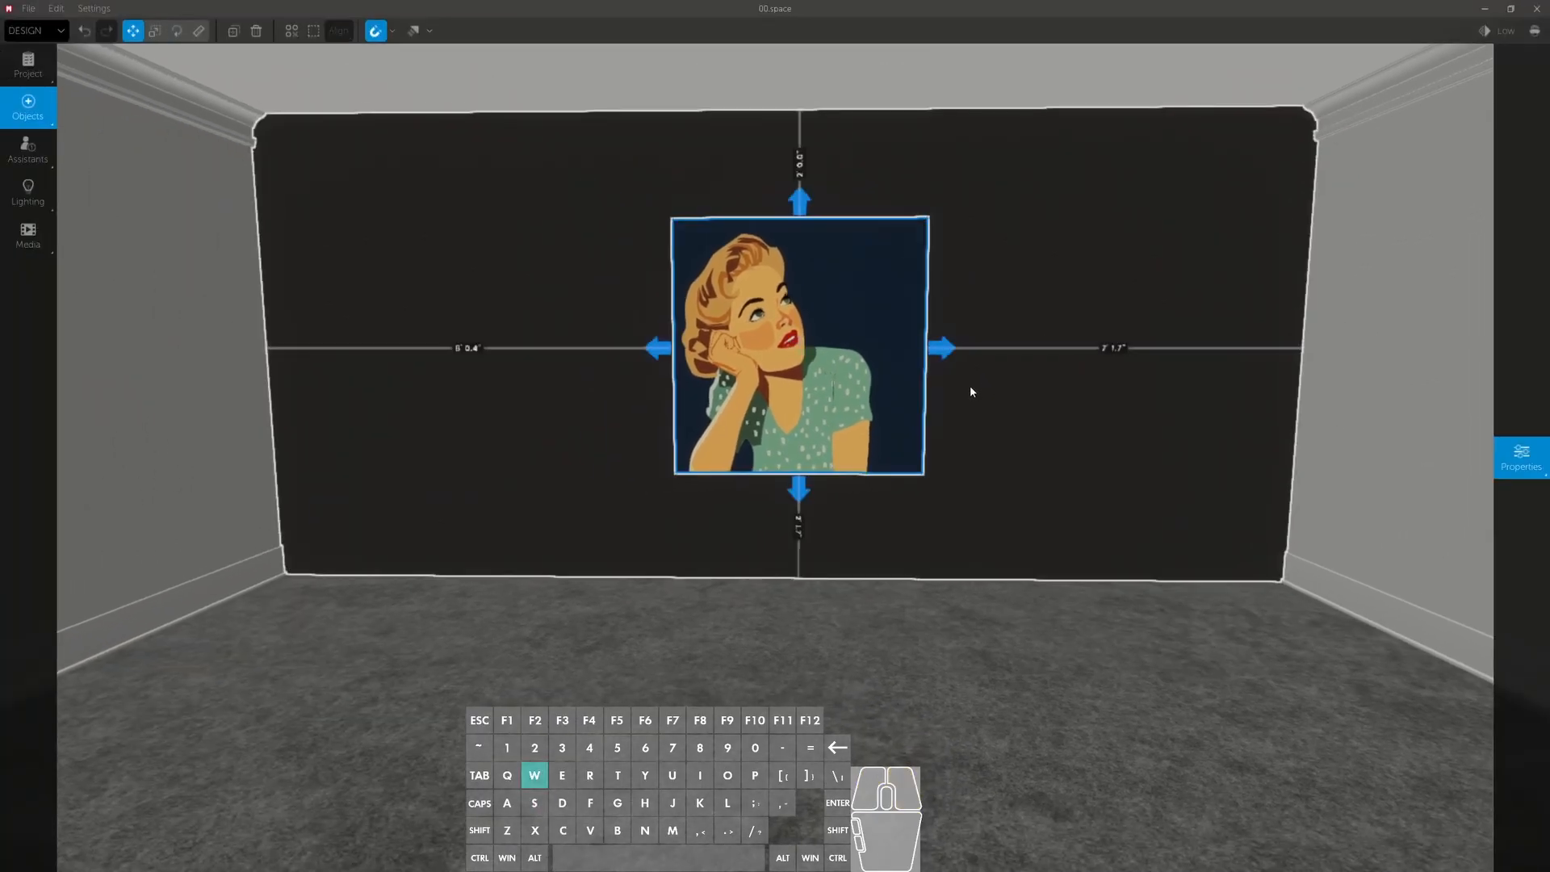
pyautogui.moveTo(970, 391); pyautogui.dragTo(958, 363)
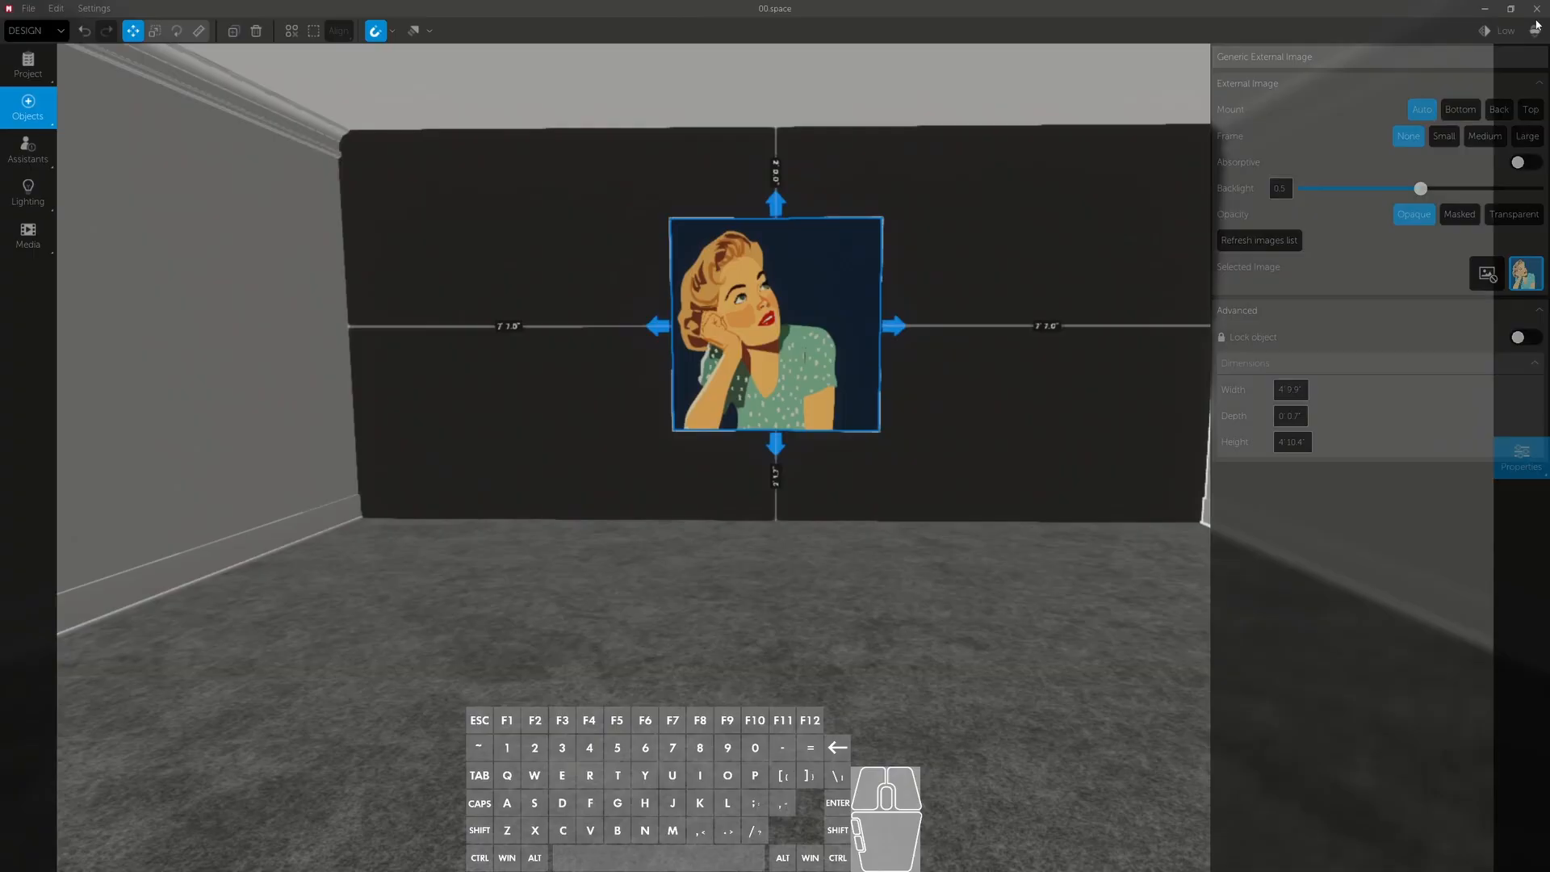
# - Quit the design session without saving the space
pyautogui.click(1537, 8)
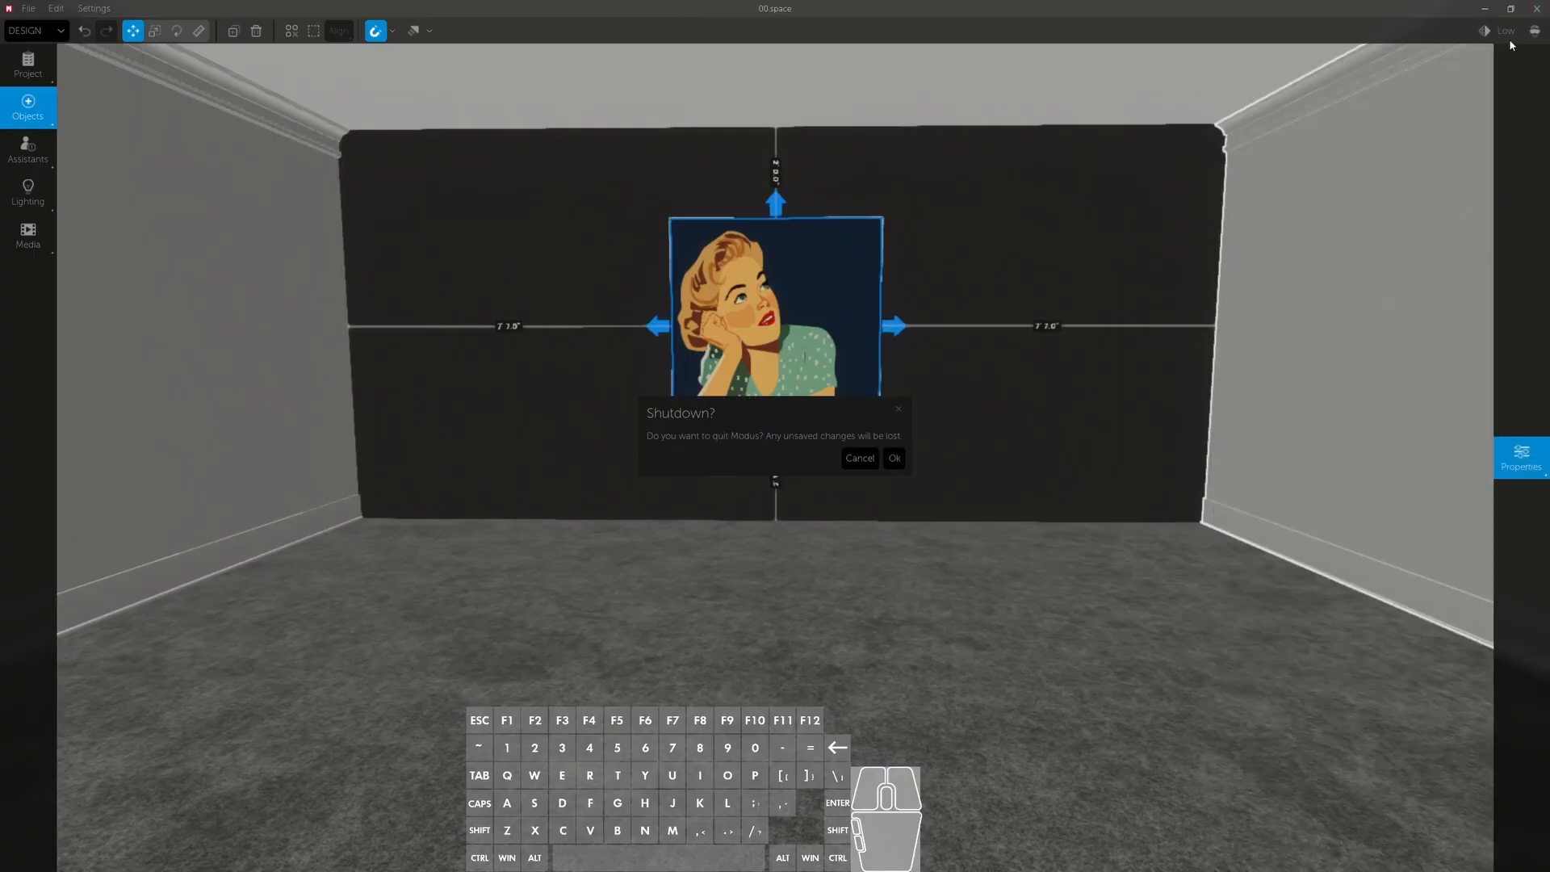
pyautogui.click(904, 463)
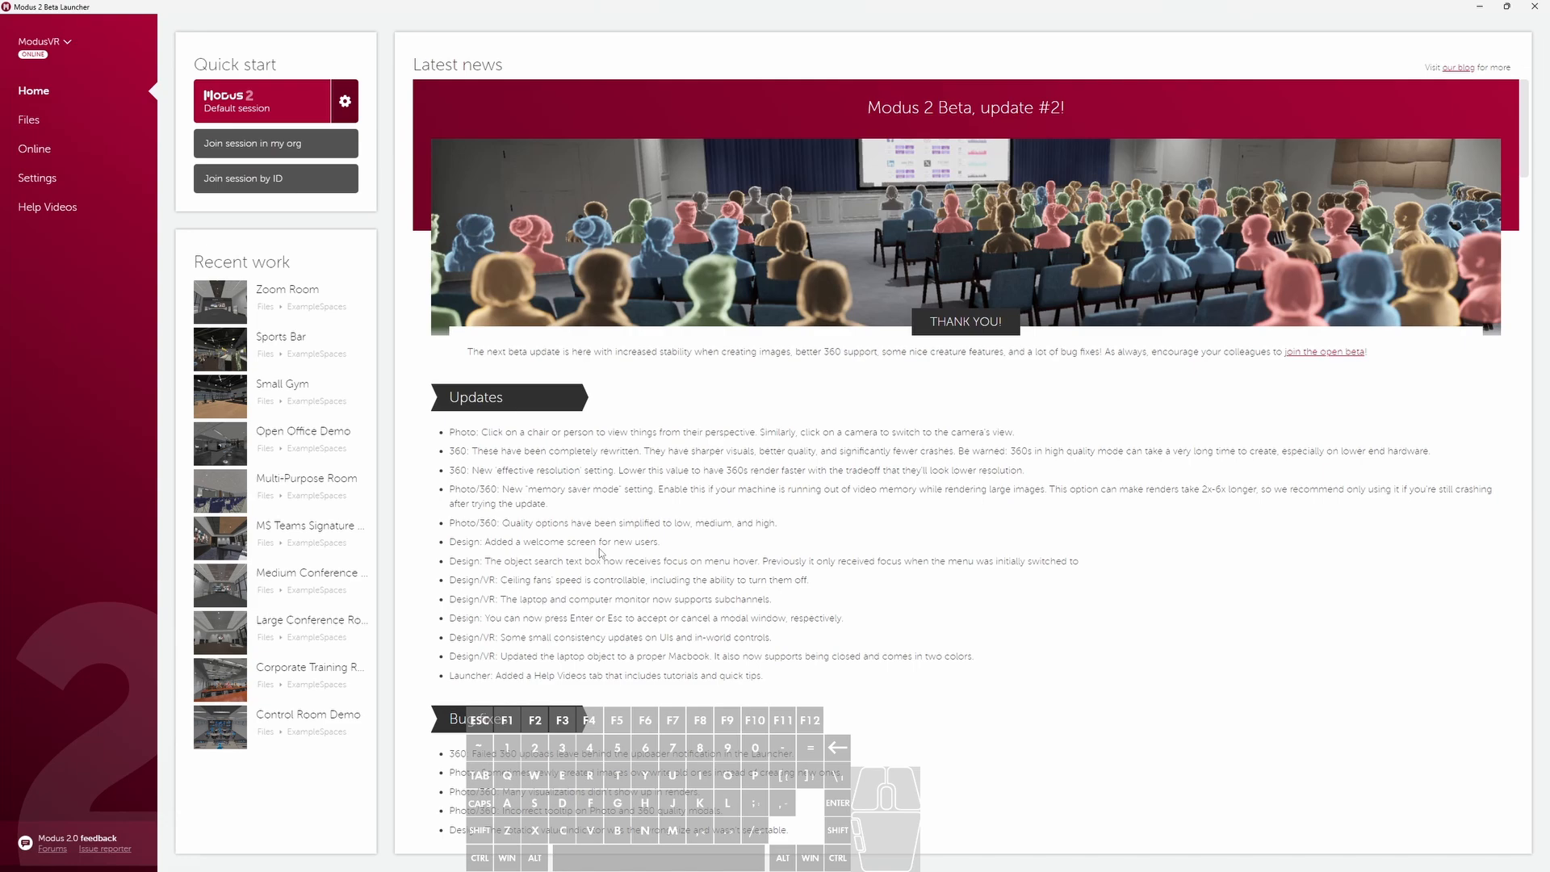
# - Open the launcher's files location in File Explorer and go to the Movies folder inside Modus VR's Global folder
pyautogui.click(47, 124)
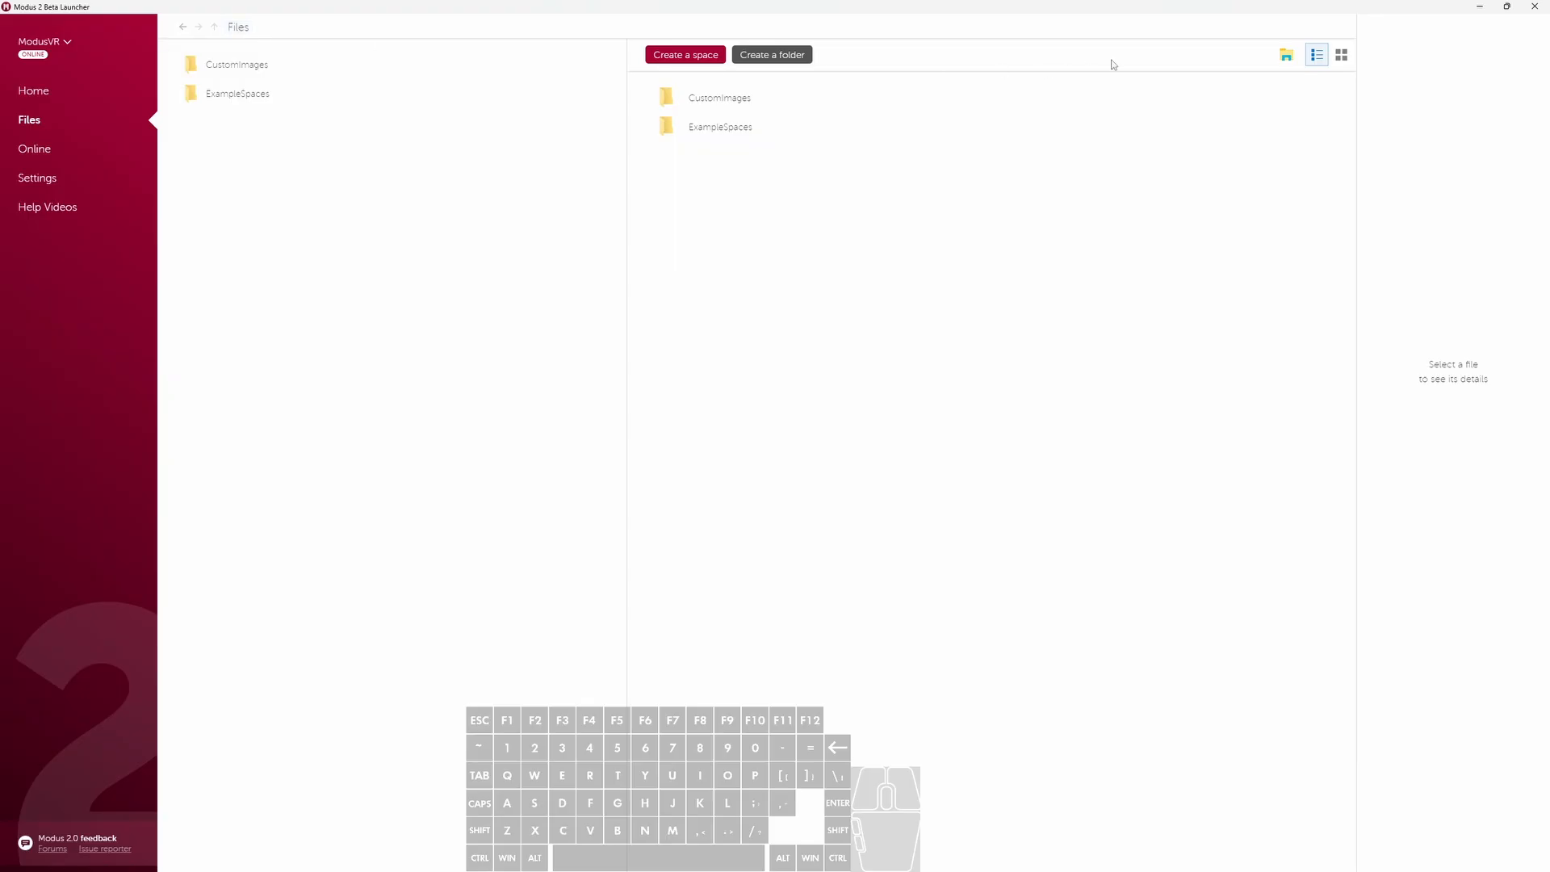
pyautogui.click(1286, 59)
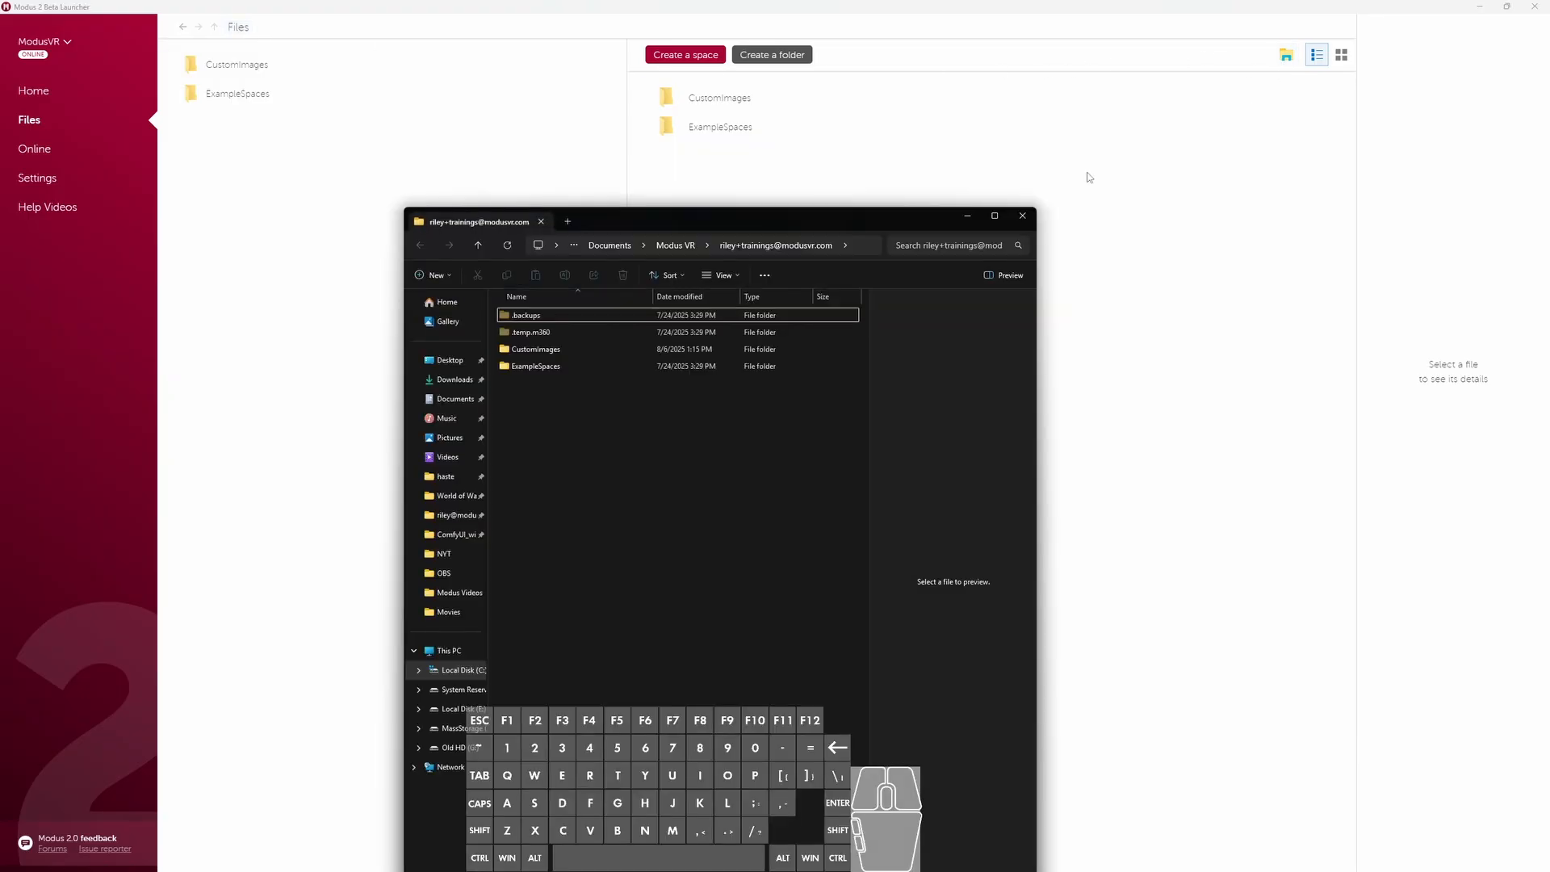
pyautogui.moveTo(836, 223); pyautogui.dragTo(1123, 174)
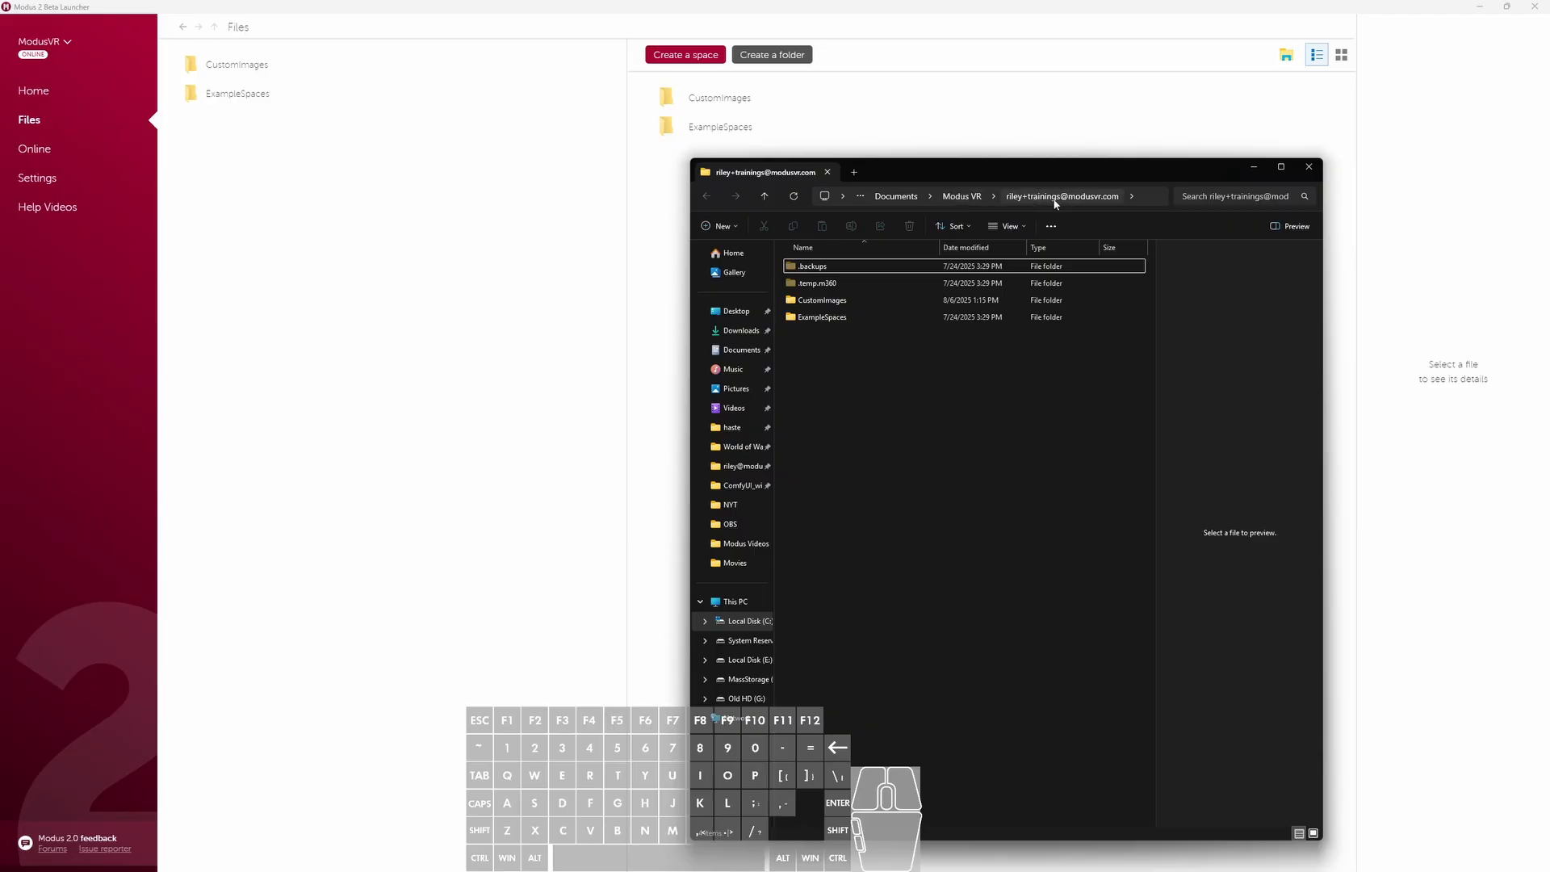
pyautogui.click(969, 203)
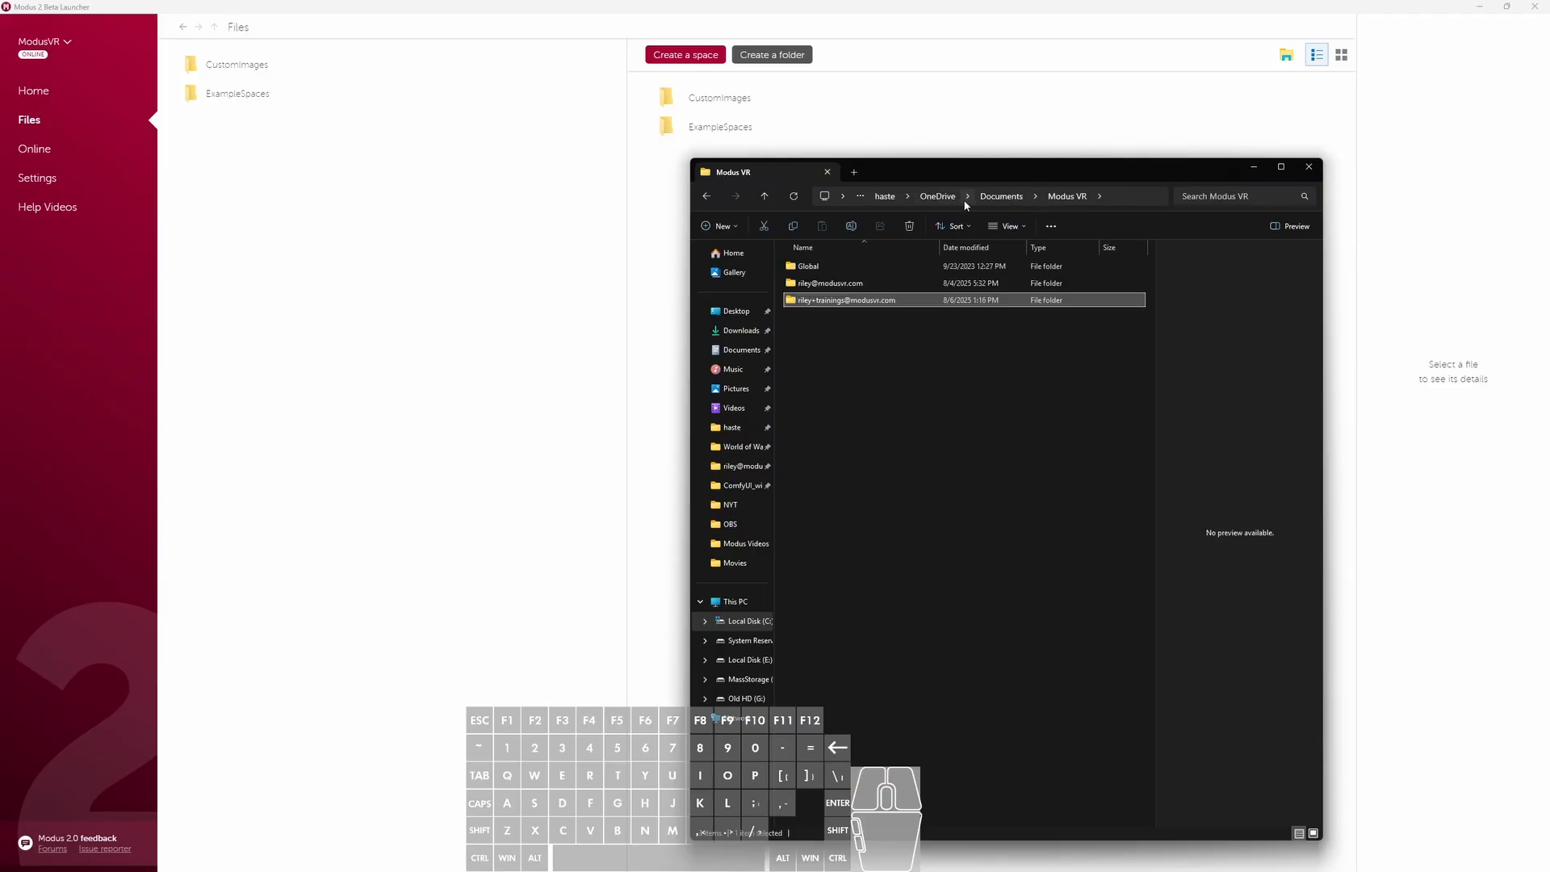
pyautogui.doubleClick(810, 265)
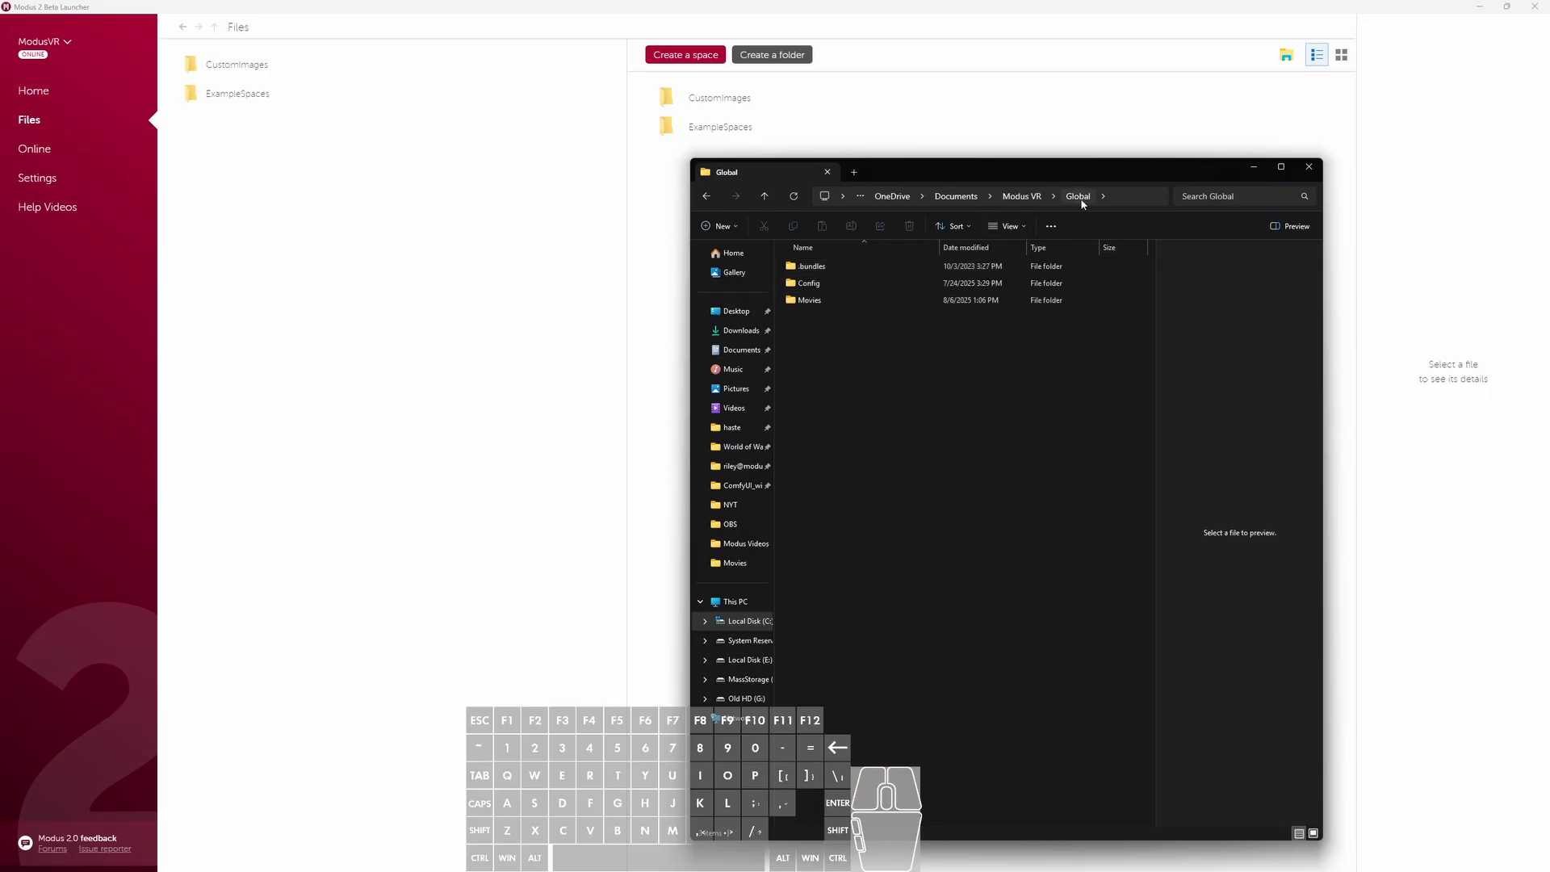
pyautogui.click(827, 301)
pyautogui.doubleClick(827, 301)
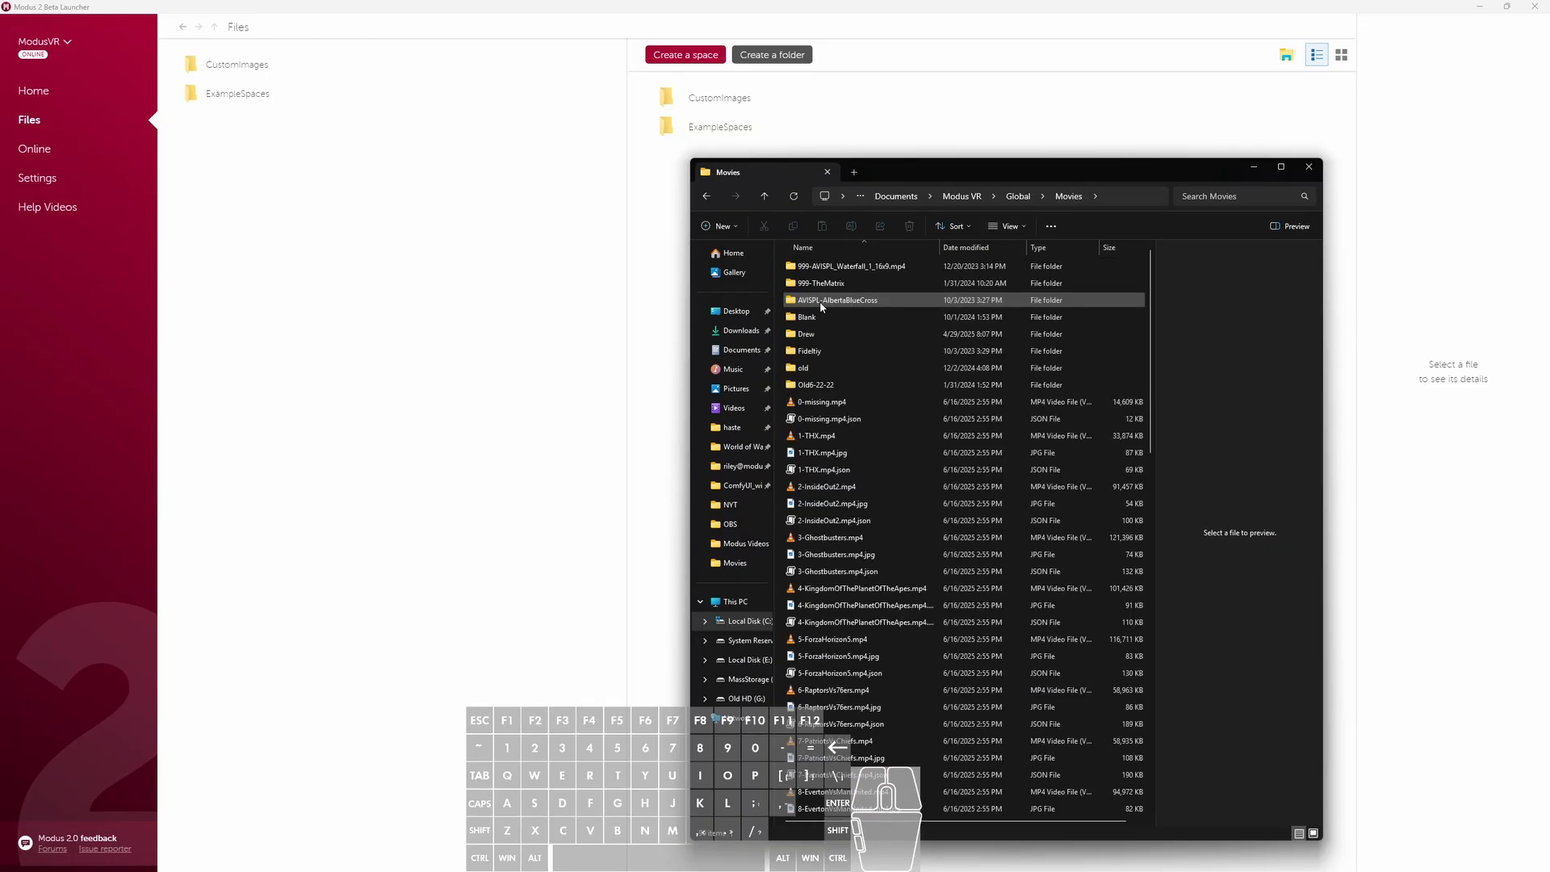
# - Examine how the videos and their JPG and JSON files are named in the Movies folder, and preview 11-Dual-Left.mp4 and 11-Dual-Right.mp4
pyautogui.scroll(-2, 946, 365)
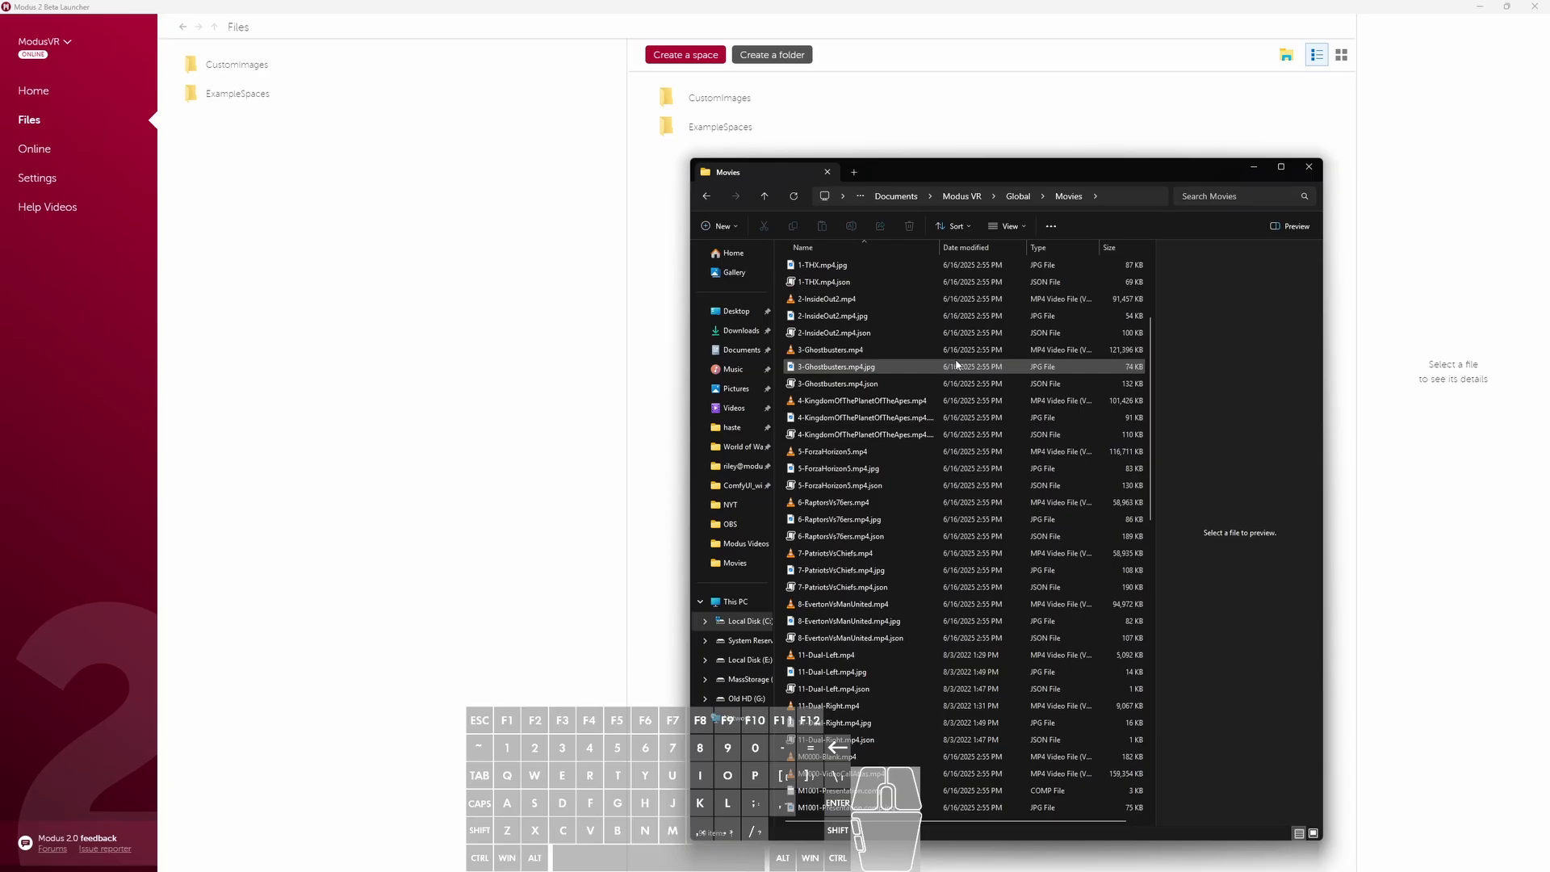
pyautogui.scroll(-6, 928, 339)
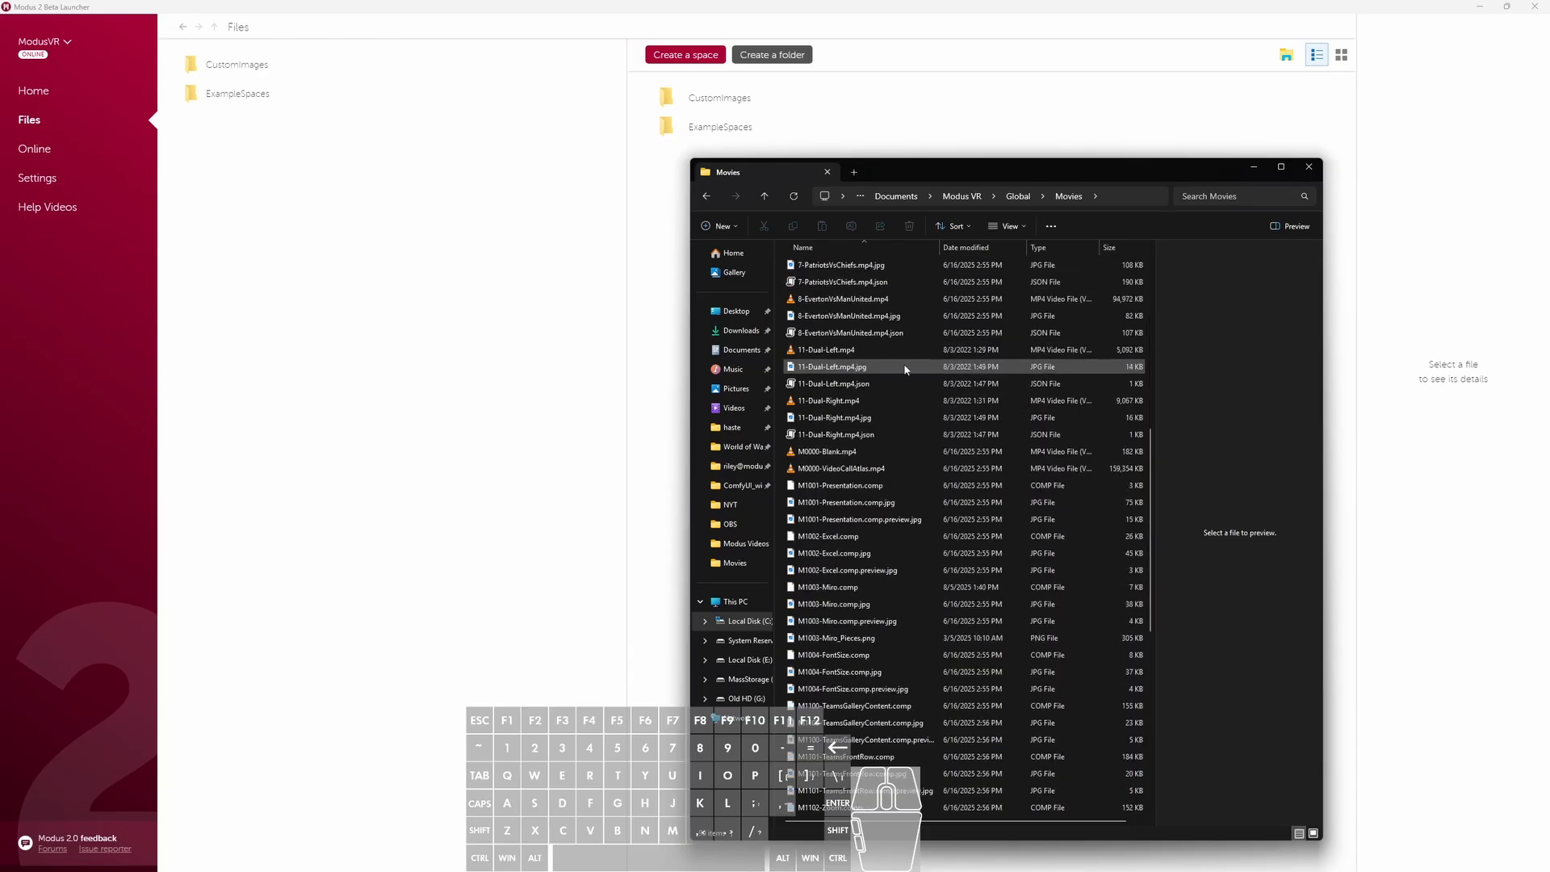
pyautogui.scroll(-9, 903, 359)
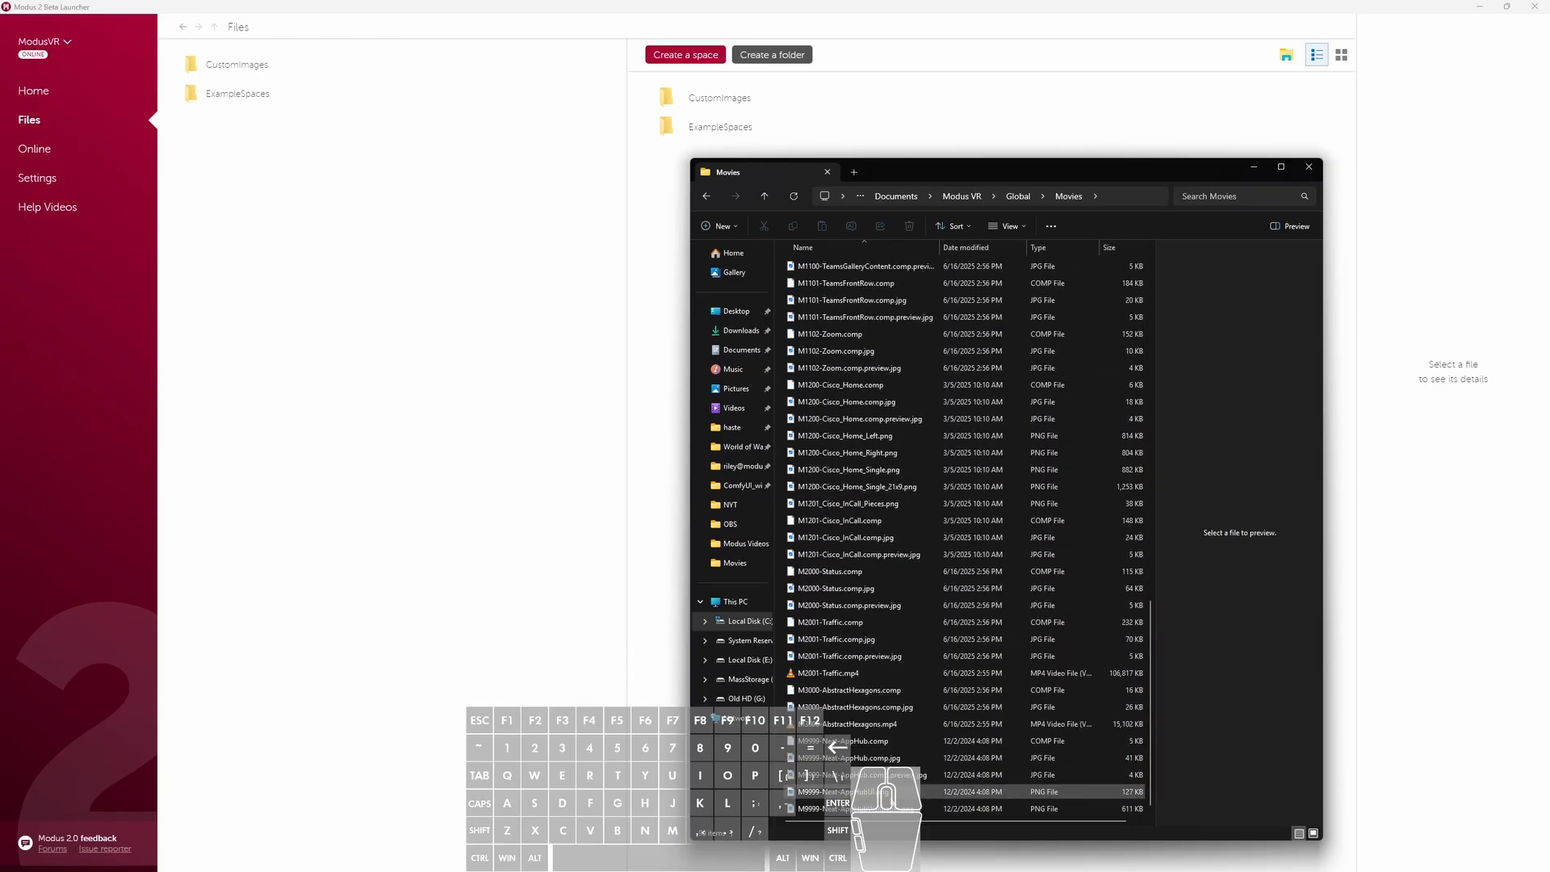
pyautogui.scroll(10, 889, 788)
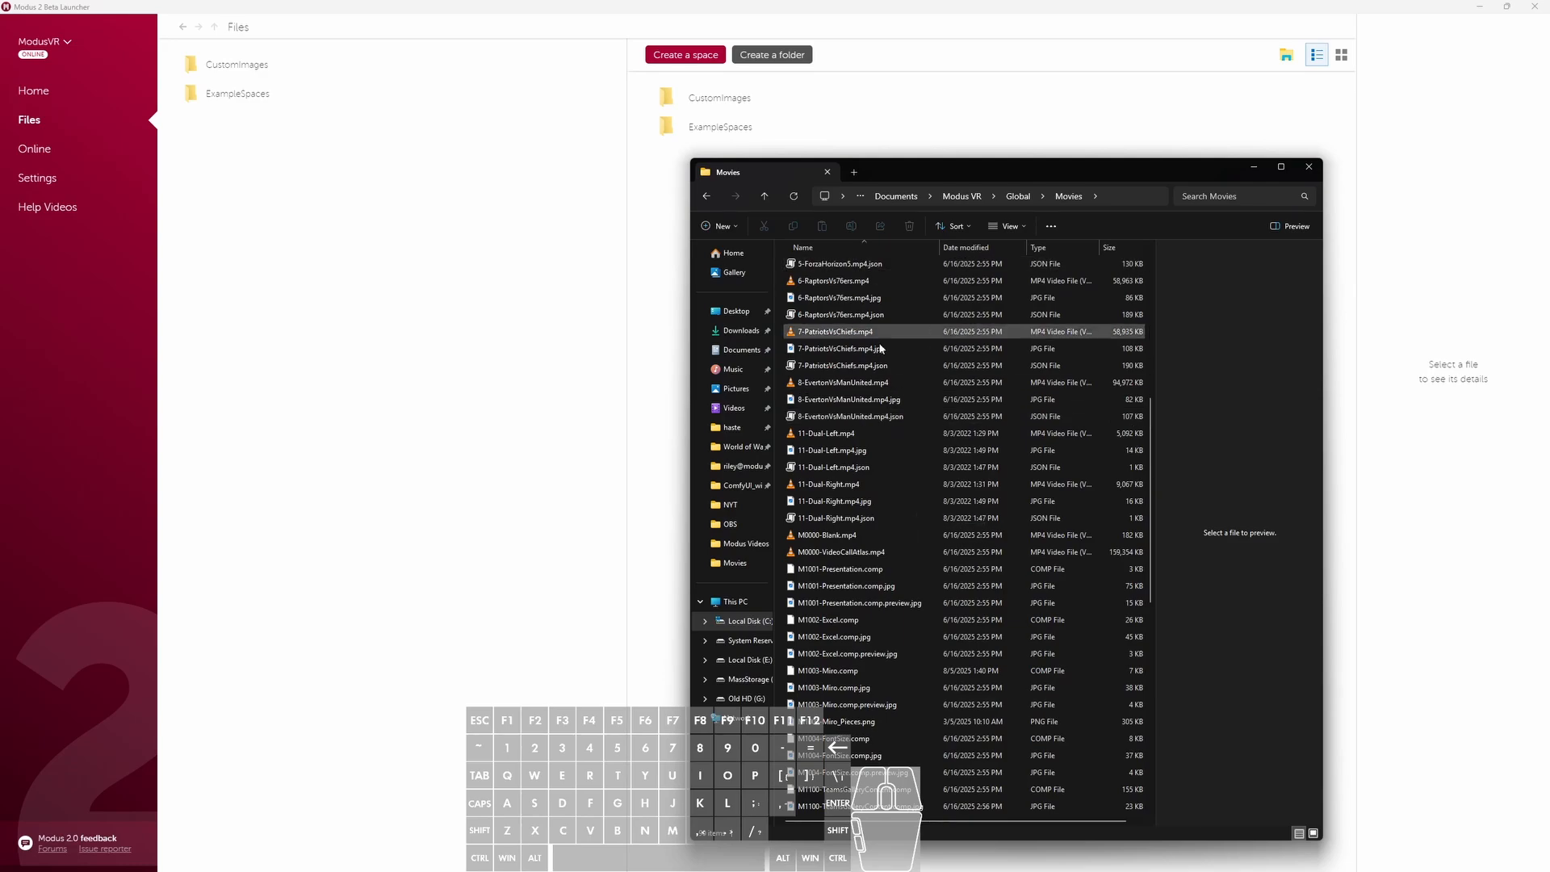
pyautogui.scroll(-11, 881, 348)
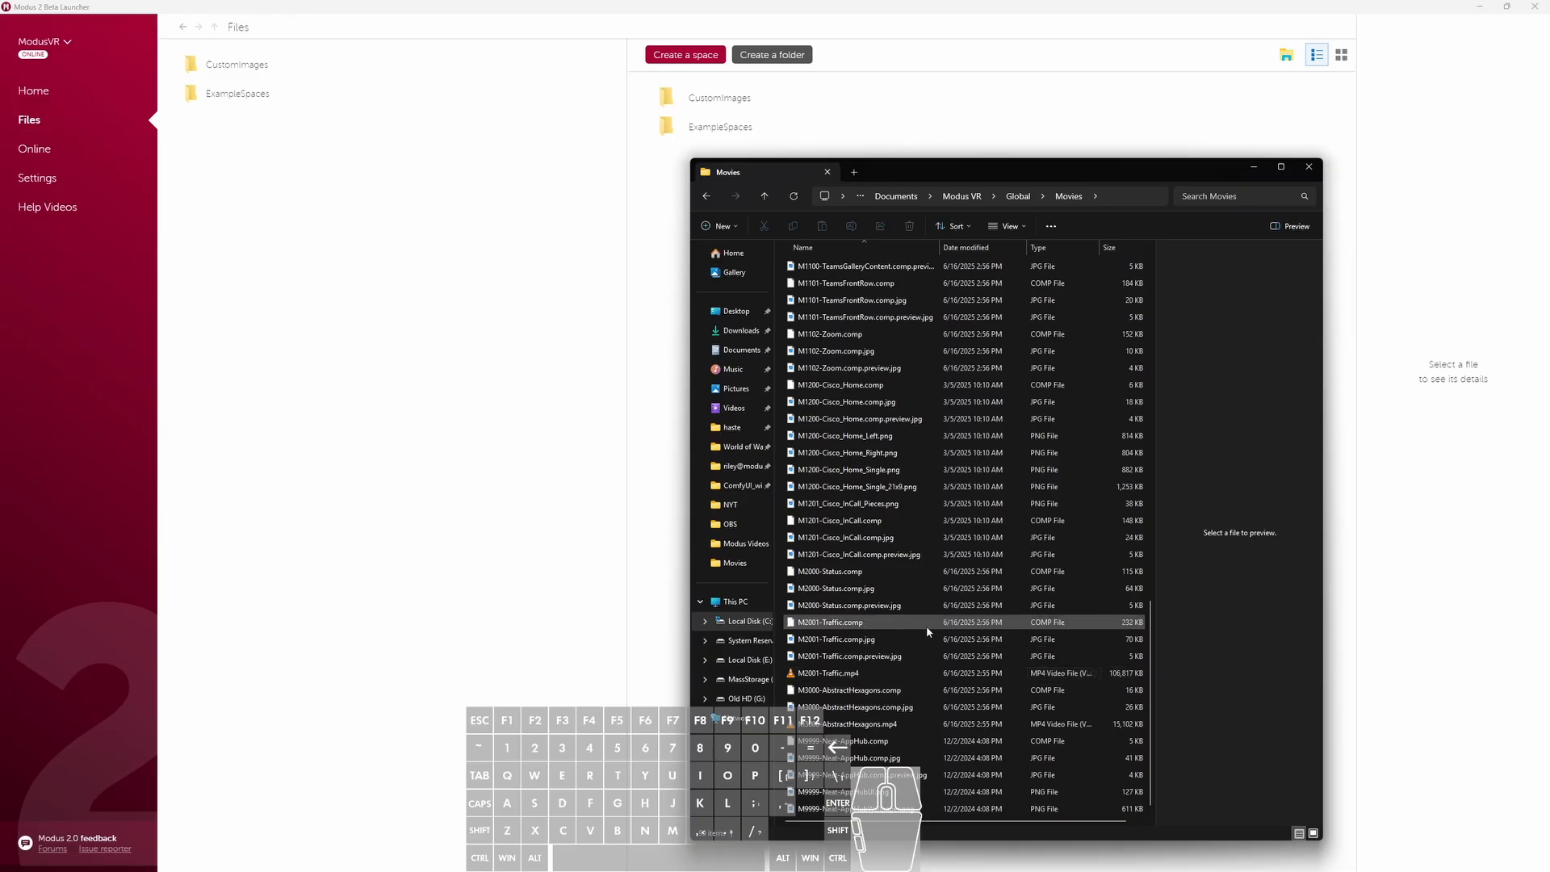
pyautogui.scroll(10, 925, 646)
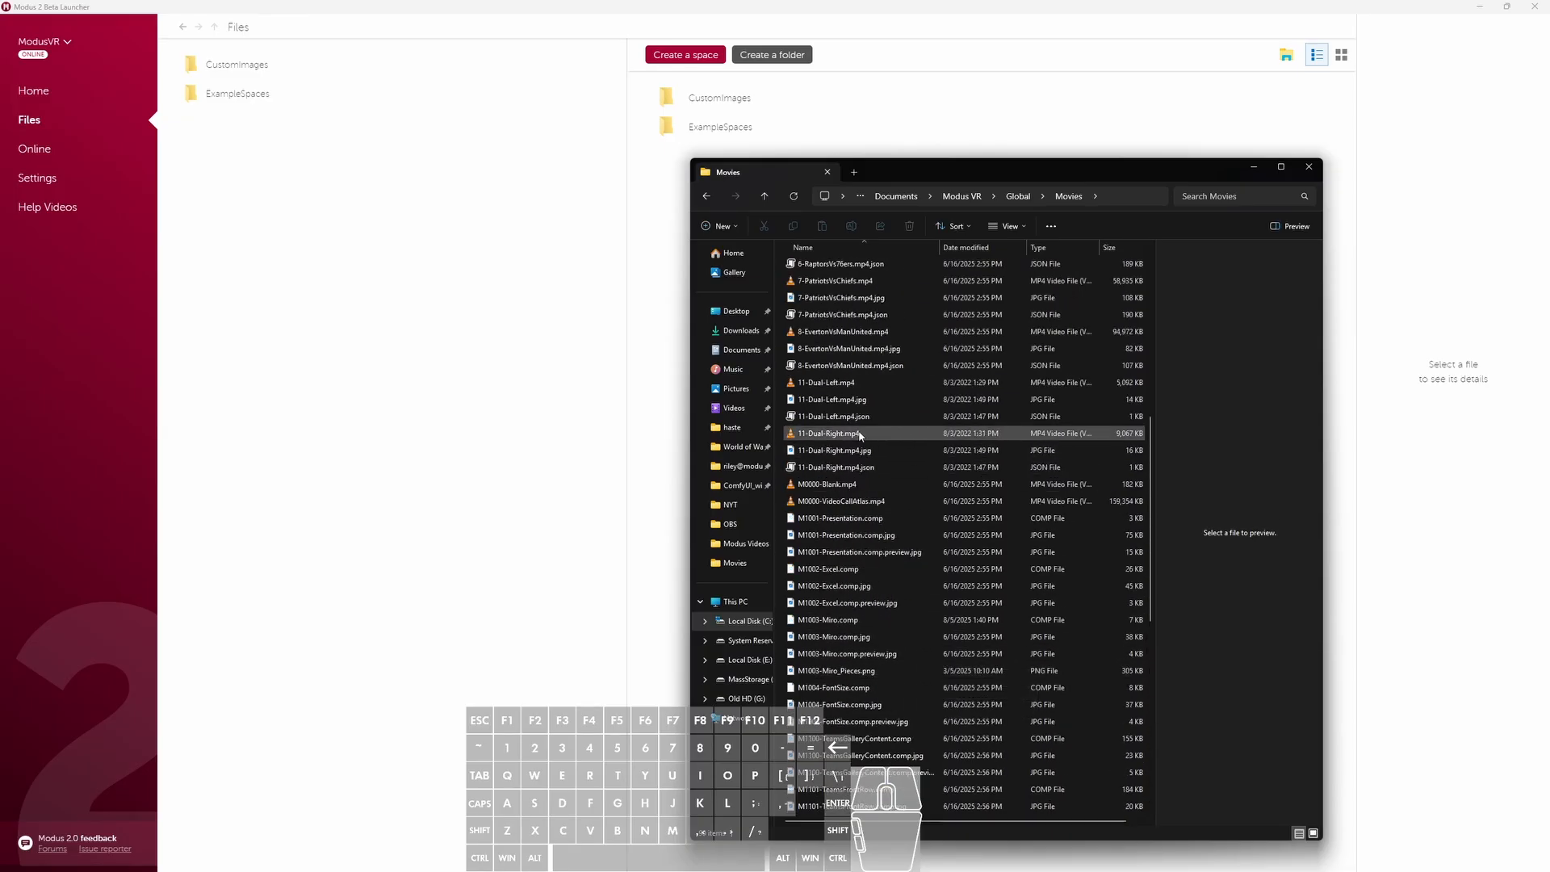
pyautogui.click(865, 385)
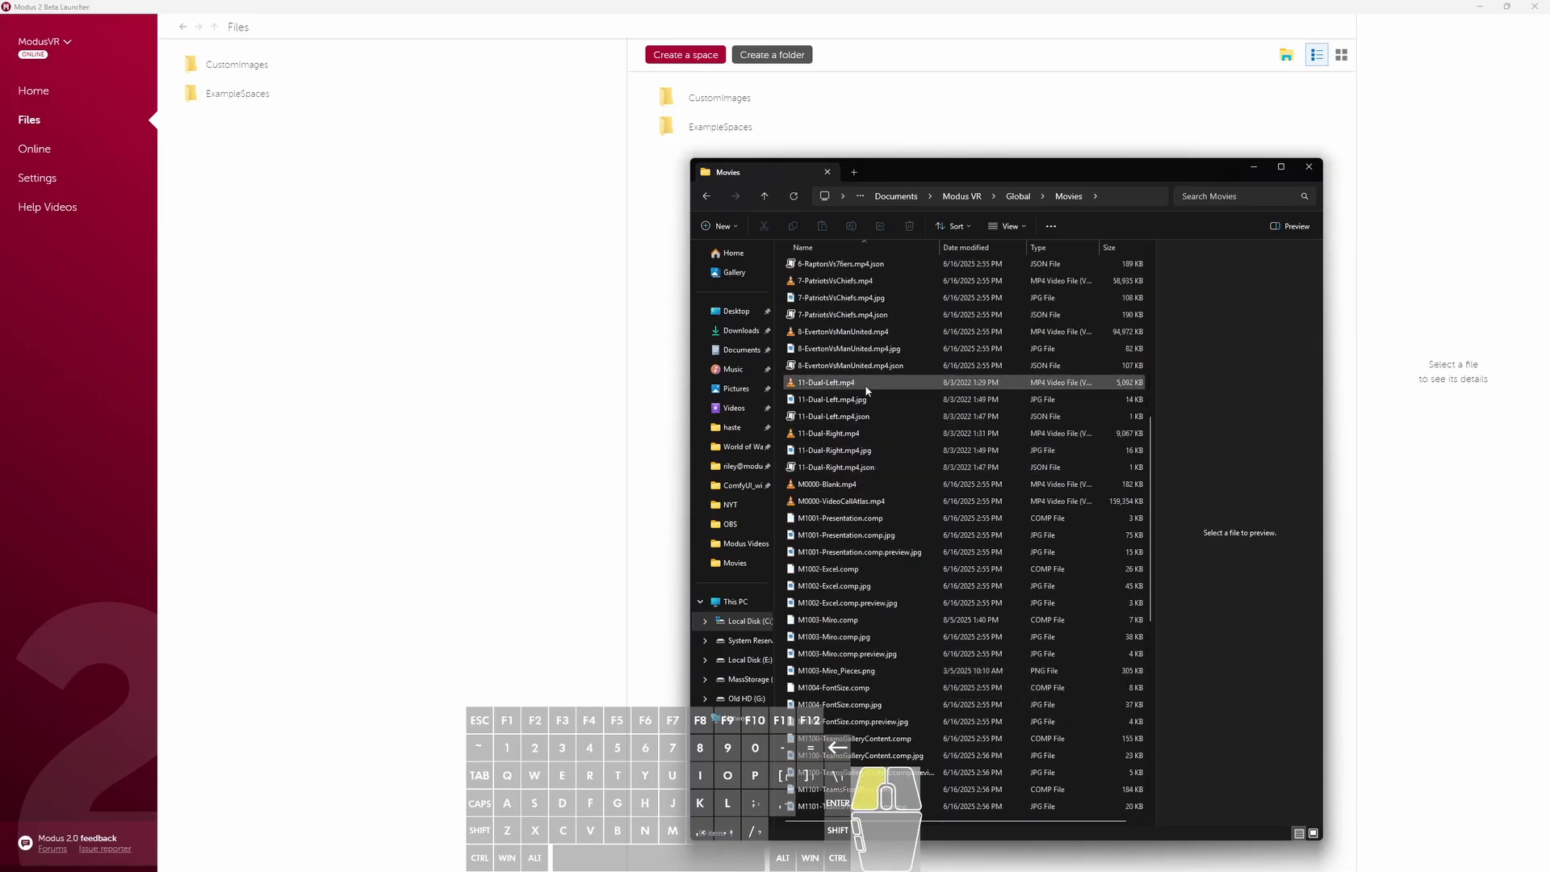
pyautogui.click(840, 434)
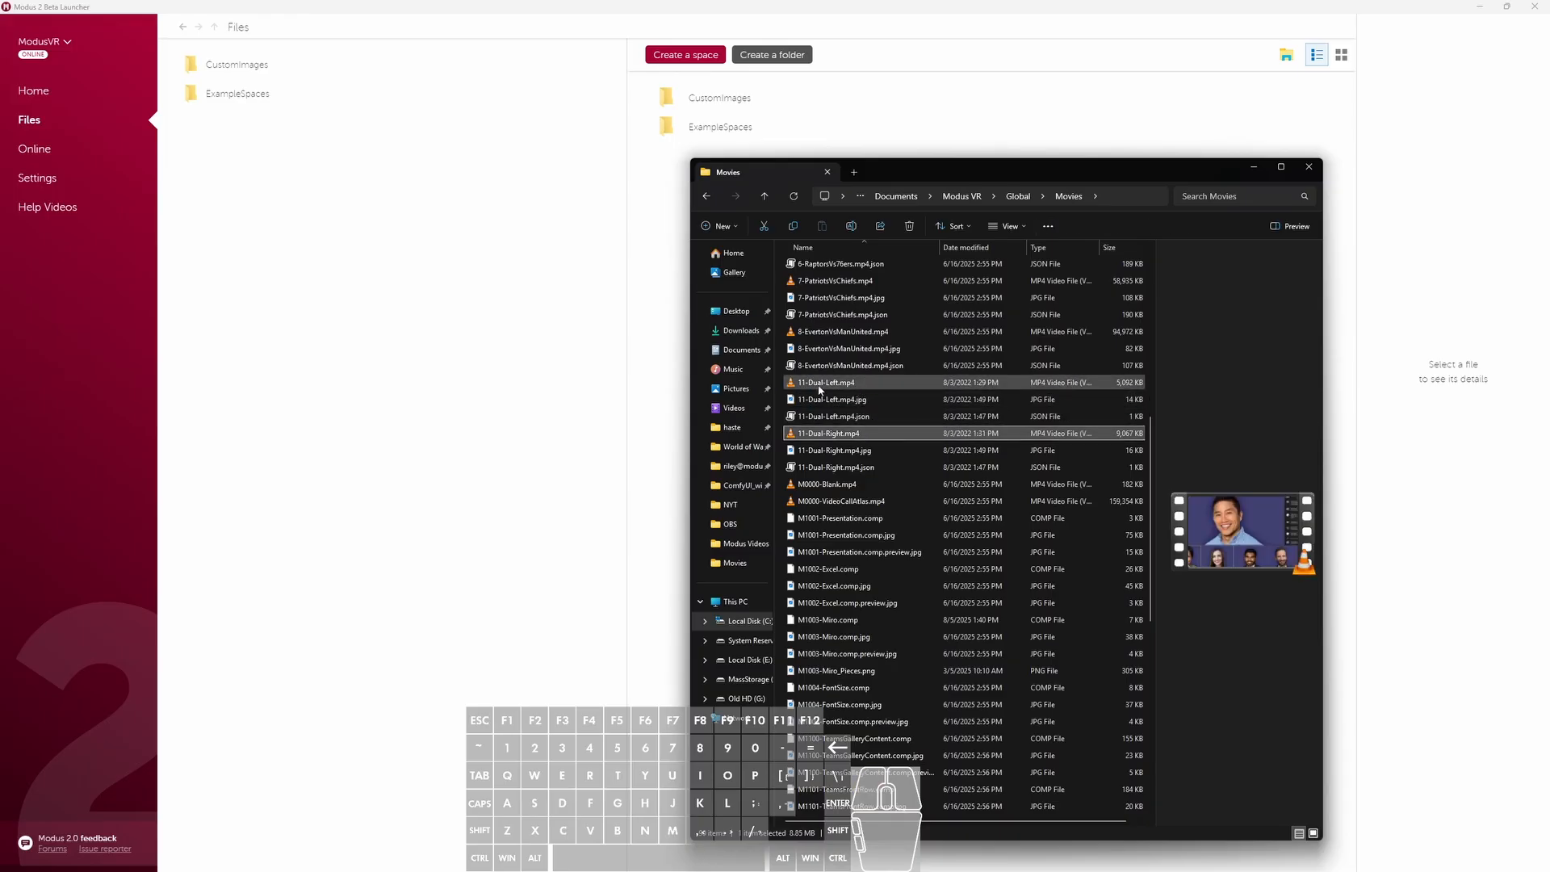
pyautogui.click(1011, 383)
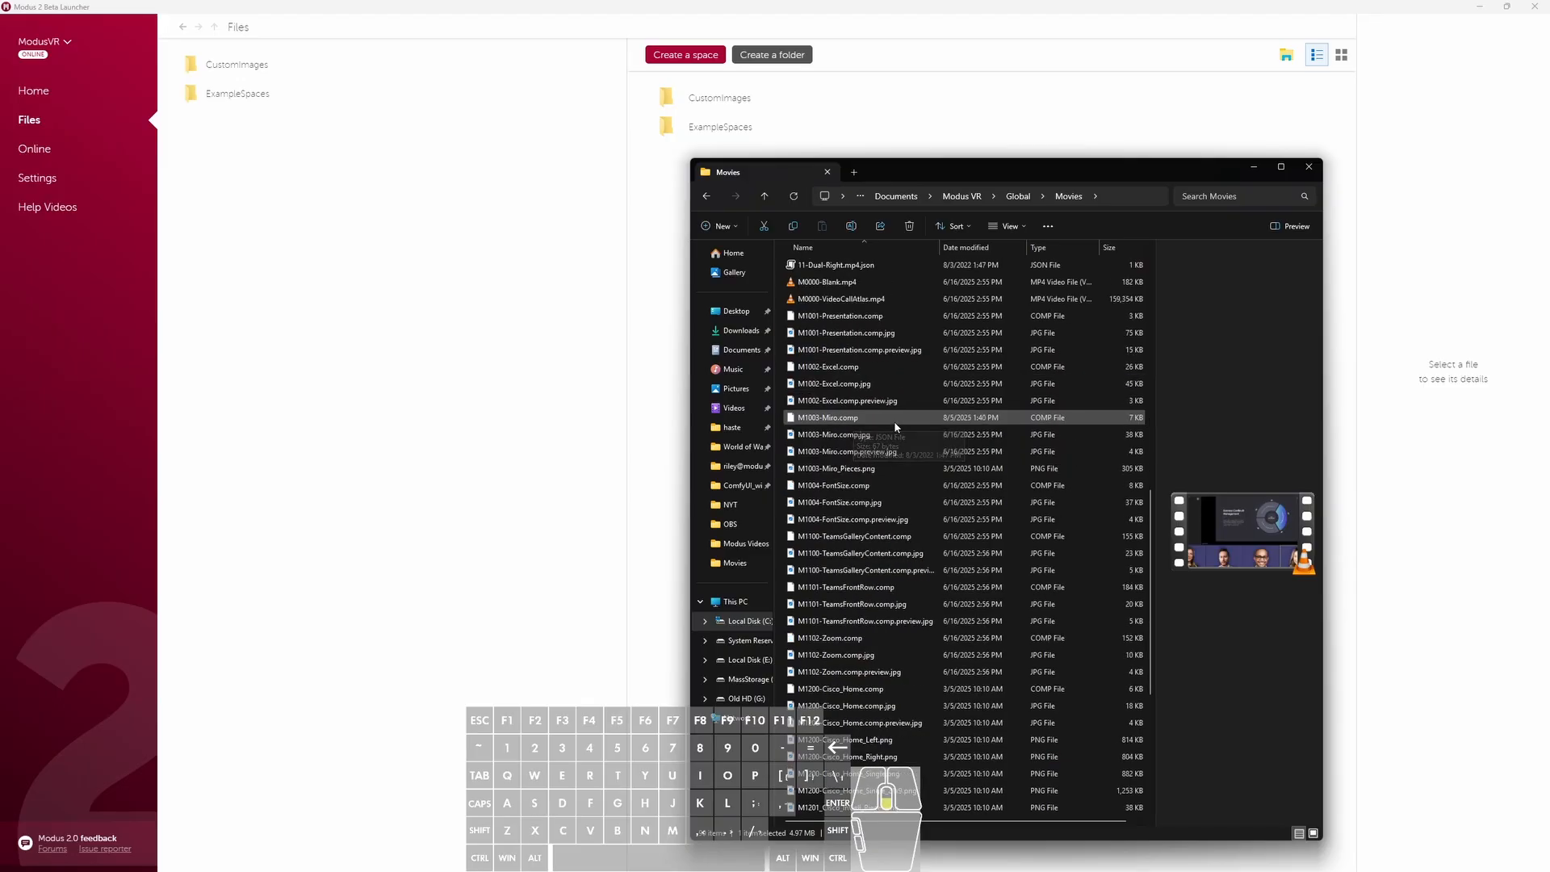
pyautogui.scroll(1, 894, 420)
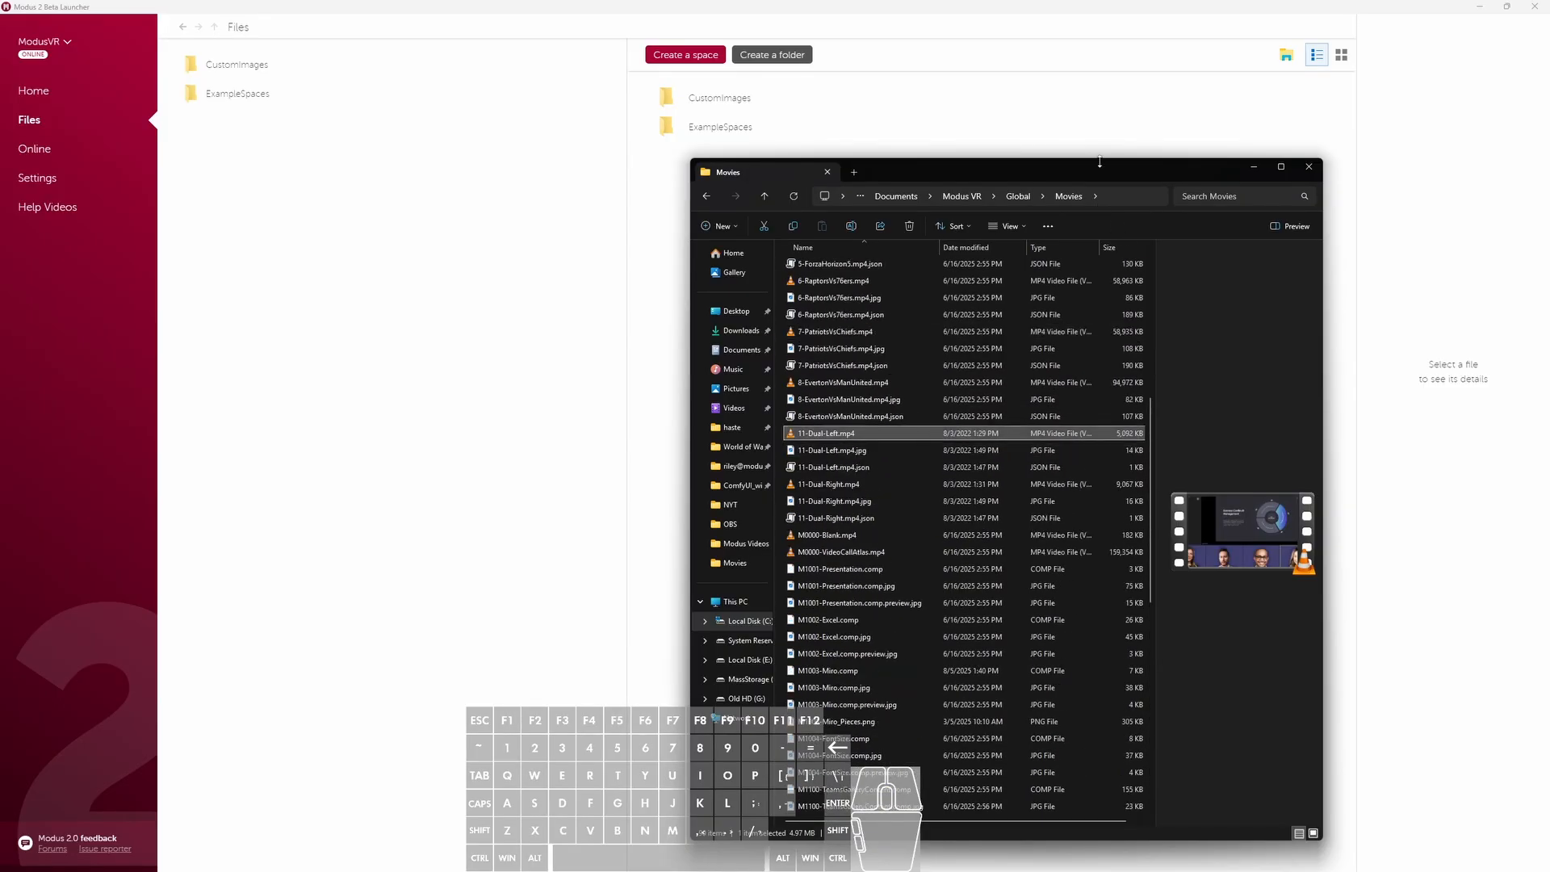
# - Bring up the Media folder from Downloads and place its window beside the Movies folder window
pyautogui.moveTo(1103, 173); pyautogui.dragTo(720, 162)
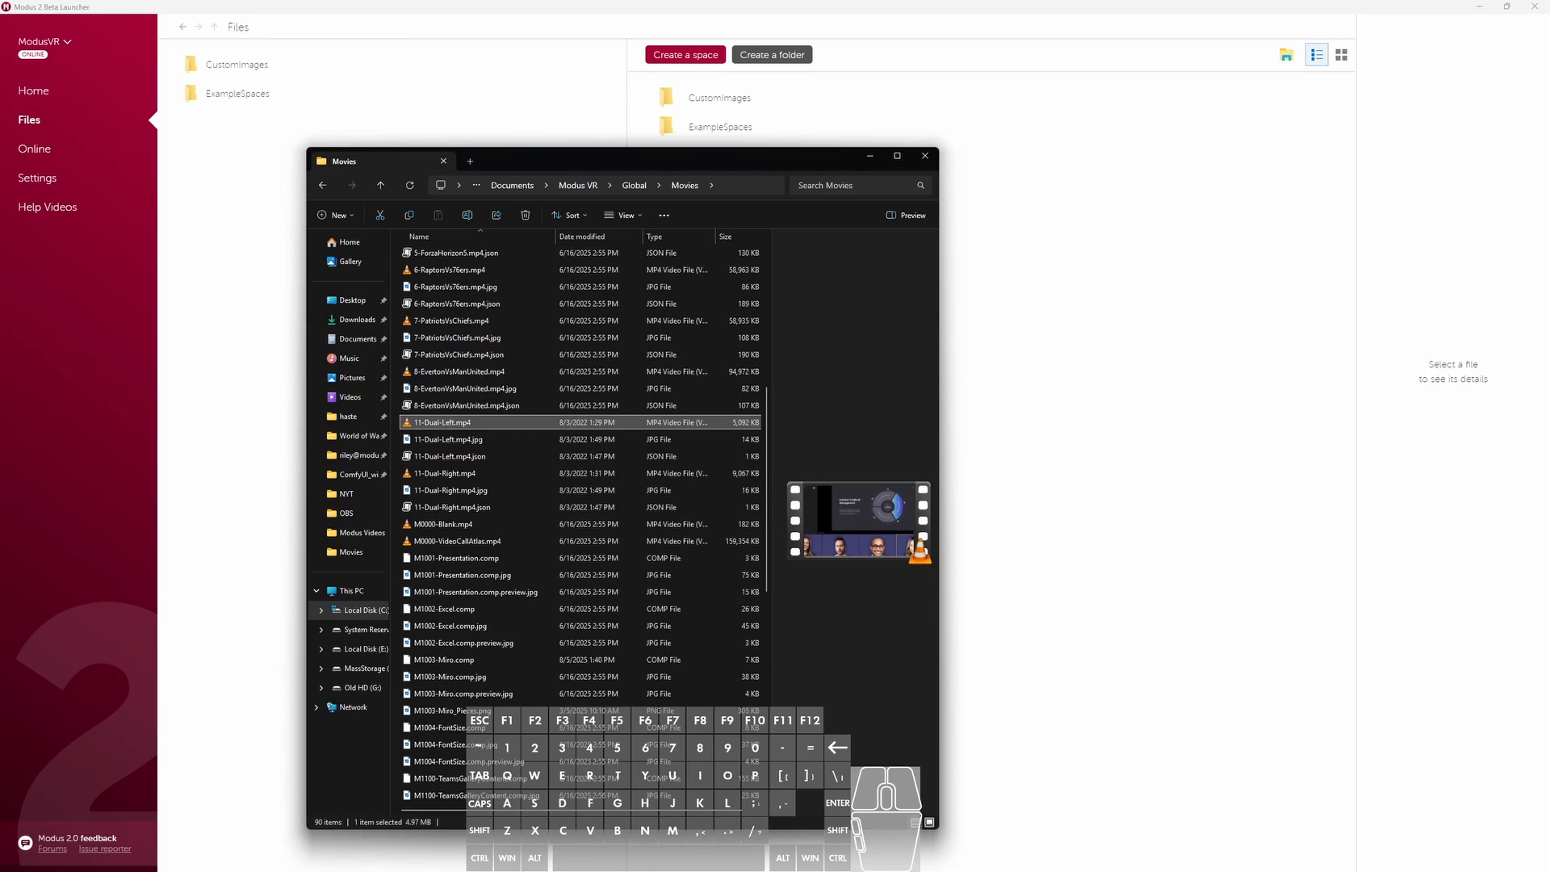
pyautogui.click(1111, 772)
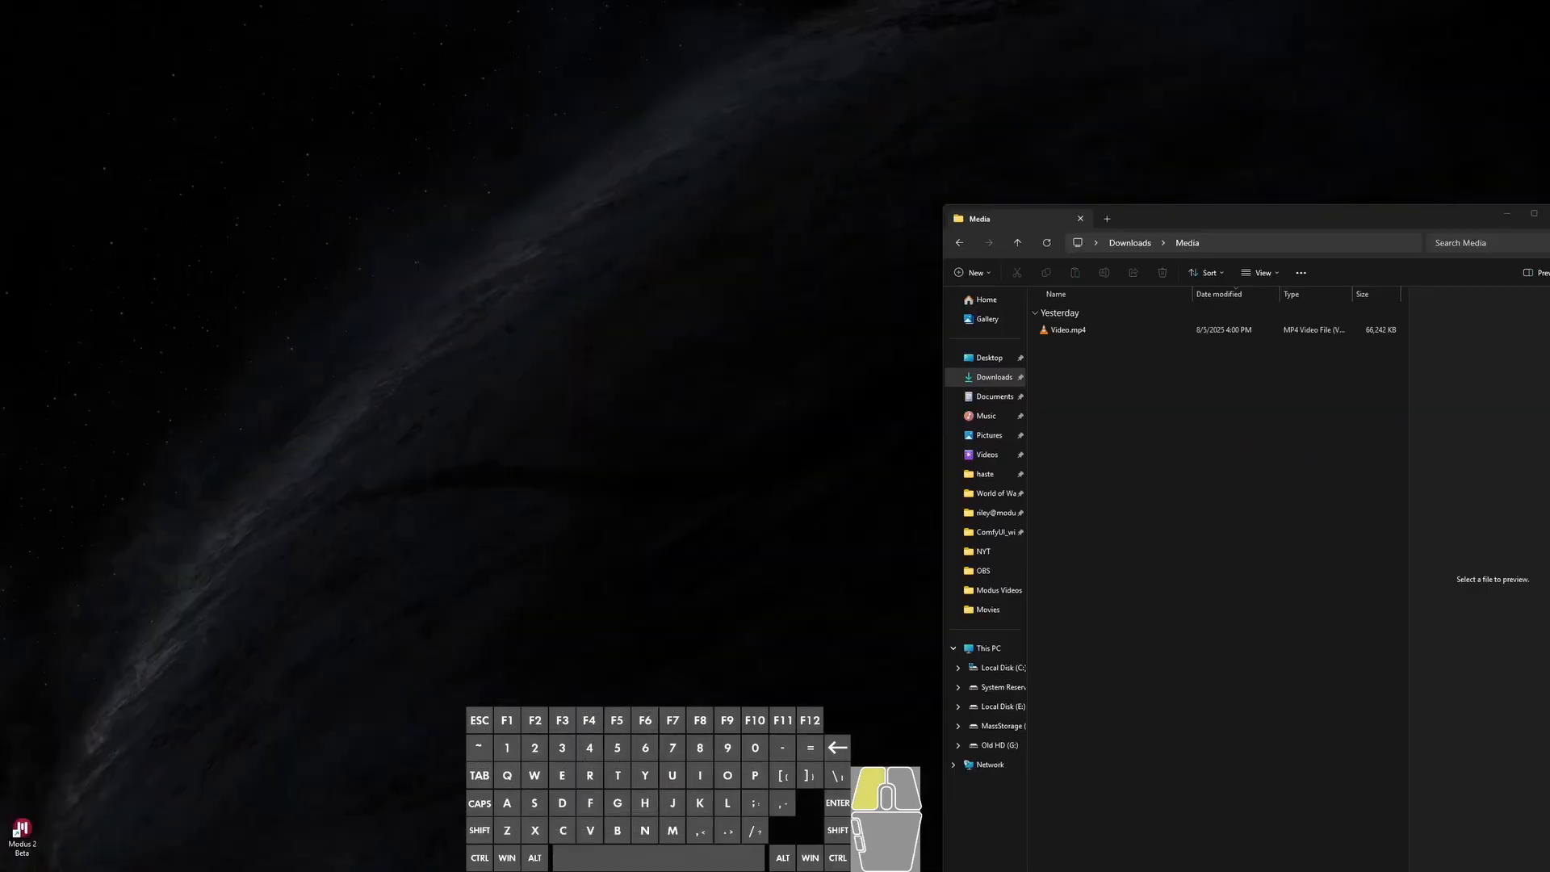
pyautogui.moveTo(1184, 213); pyautogui.dragTo(1184, 149)
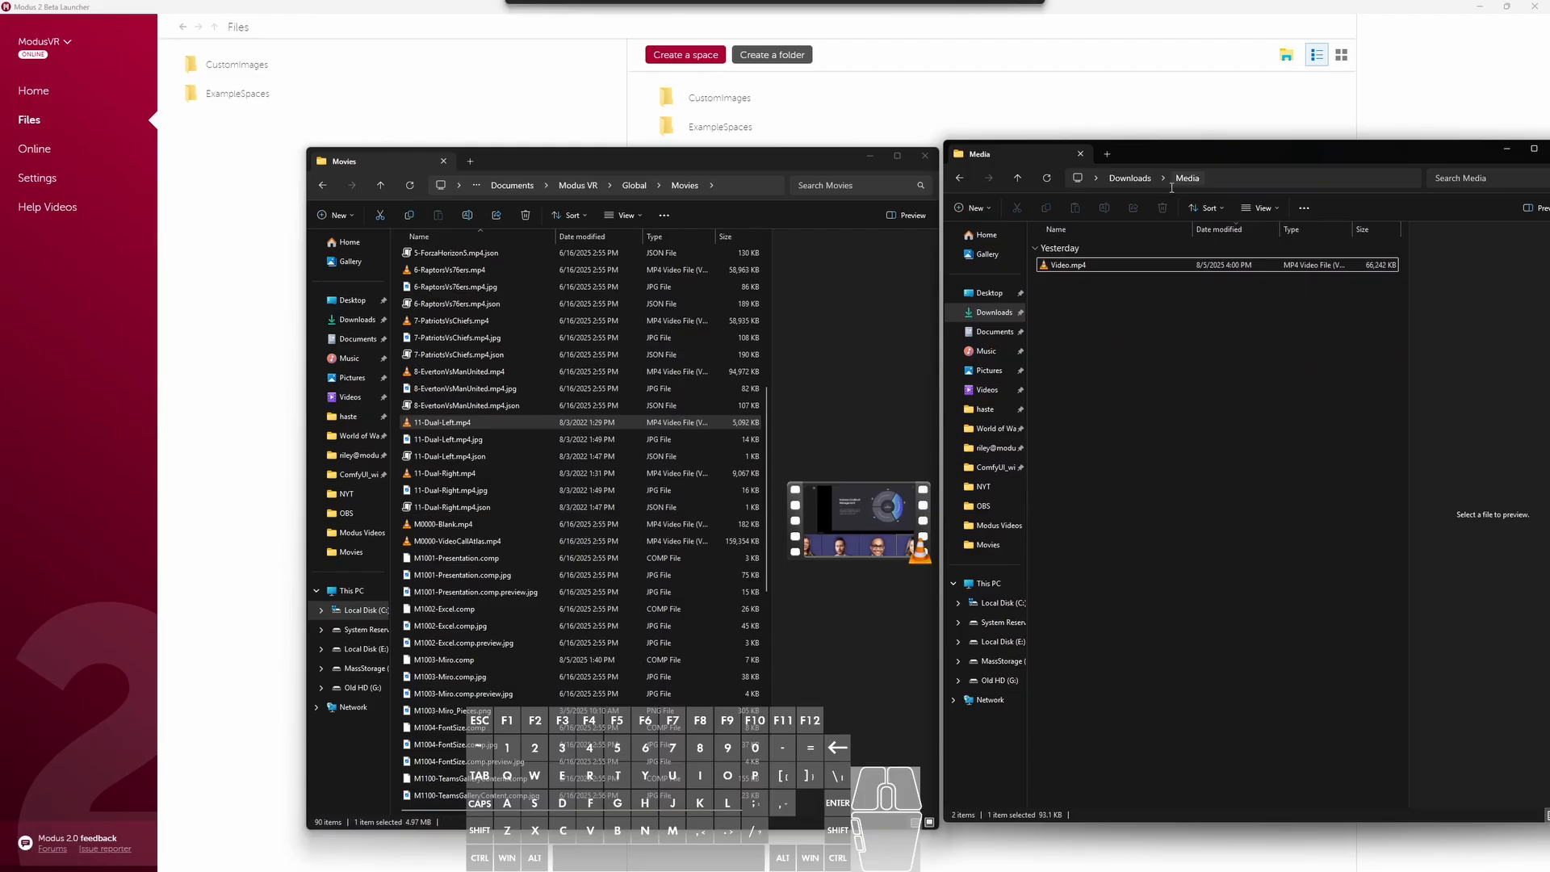
pyautogui.click(1074, 267)
pyautogui.click(1073, 280)
pyautogui.click(1073, 265)
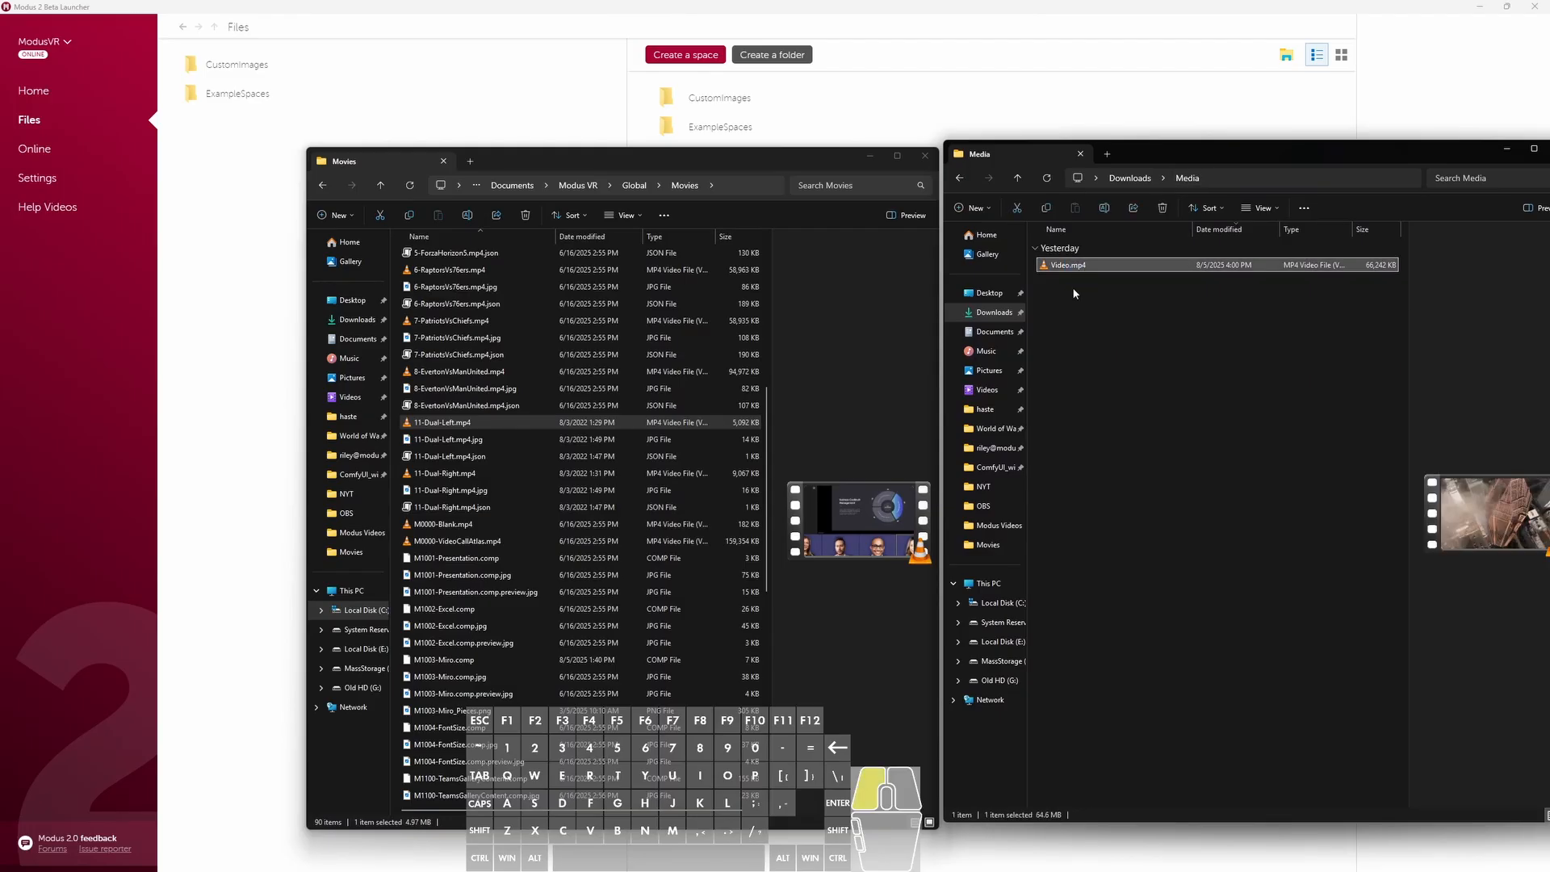
pyautogui.click(1073, 291)
pyautogui.moveTo(1142, 148); pyautogui.dragTo(1138, 160)
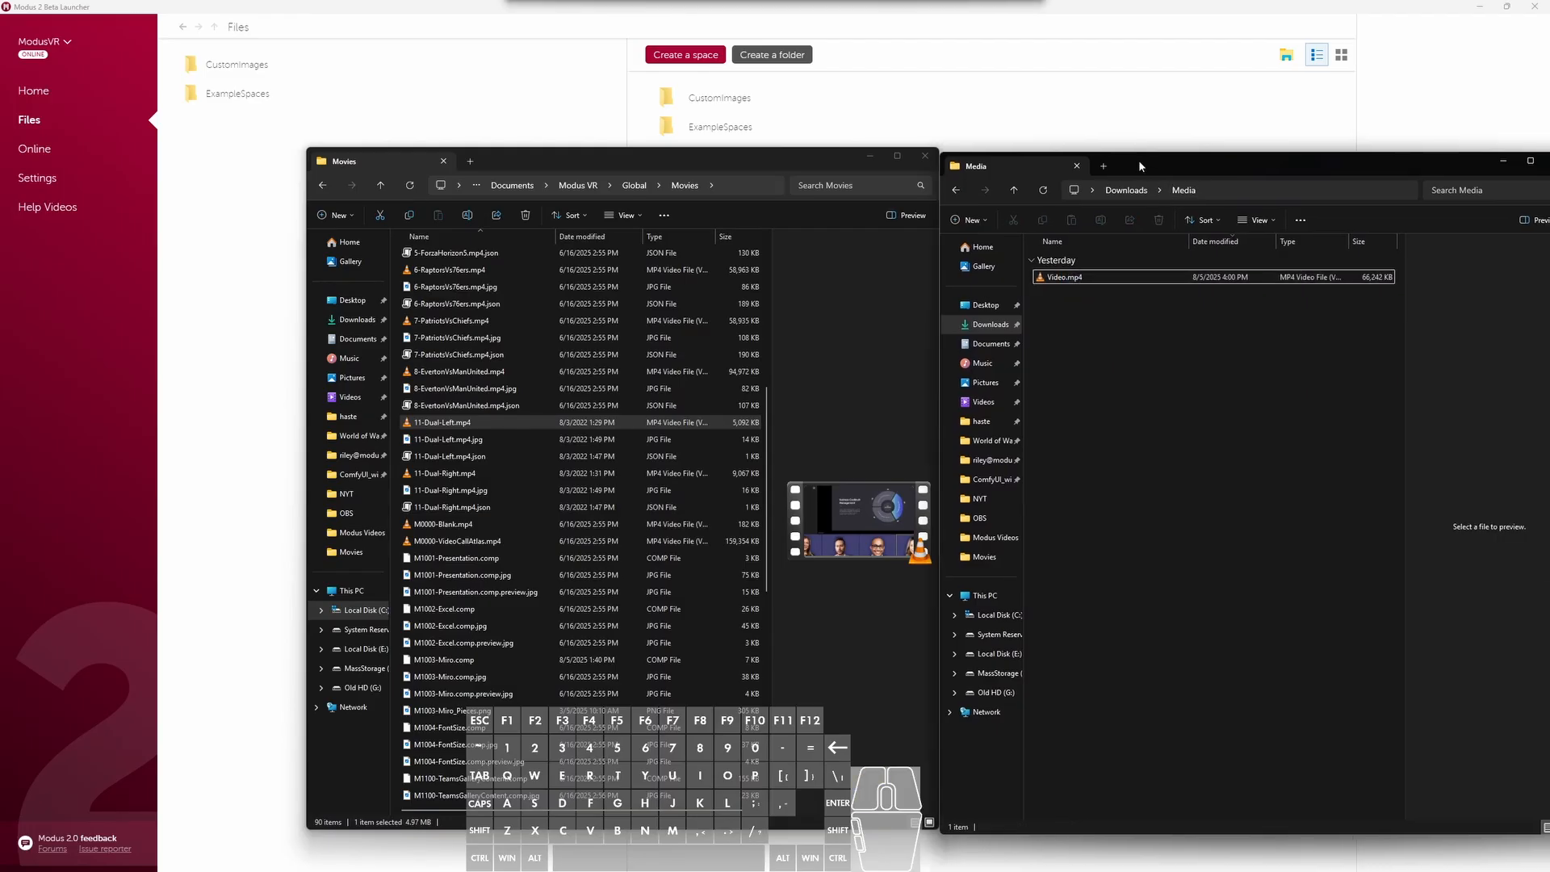
# - Copy the full file name of Video.mp4, including its extension, without renaming the file
pyautogui.moveTo(1064, 338); pyautogui.dragTo(1123, 280)
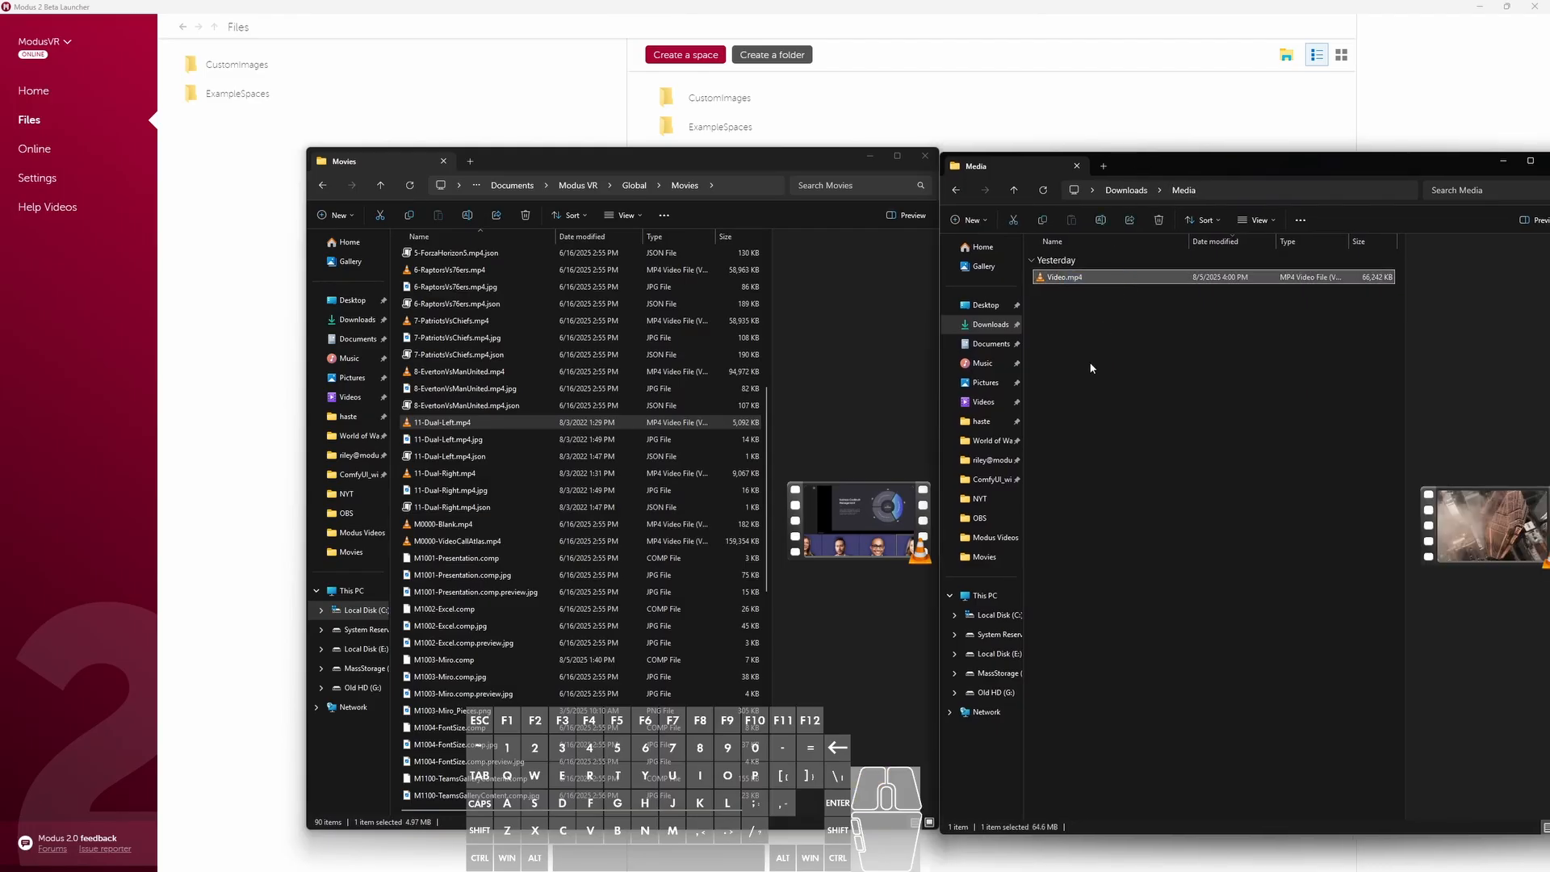
pyautogui.rightClick(1079, 278)
pyautogui.click(1183, 305)
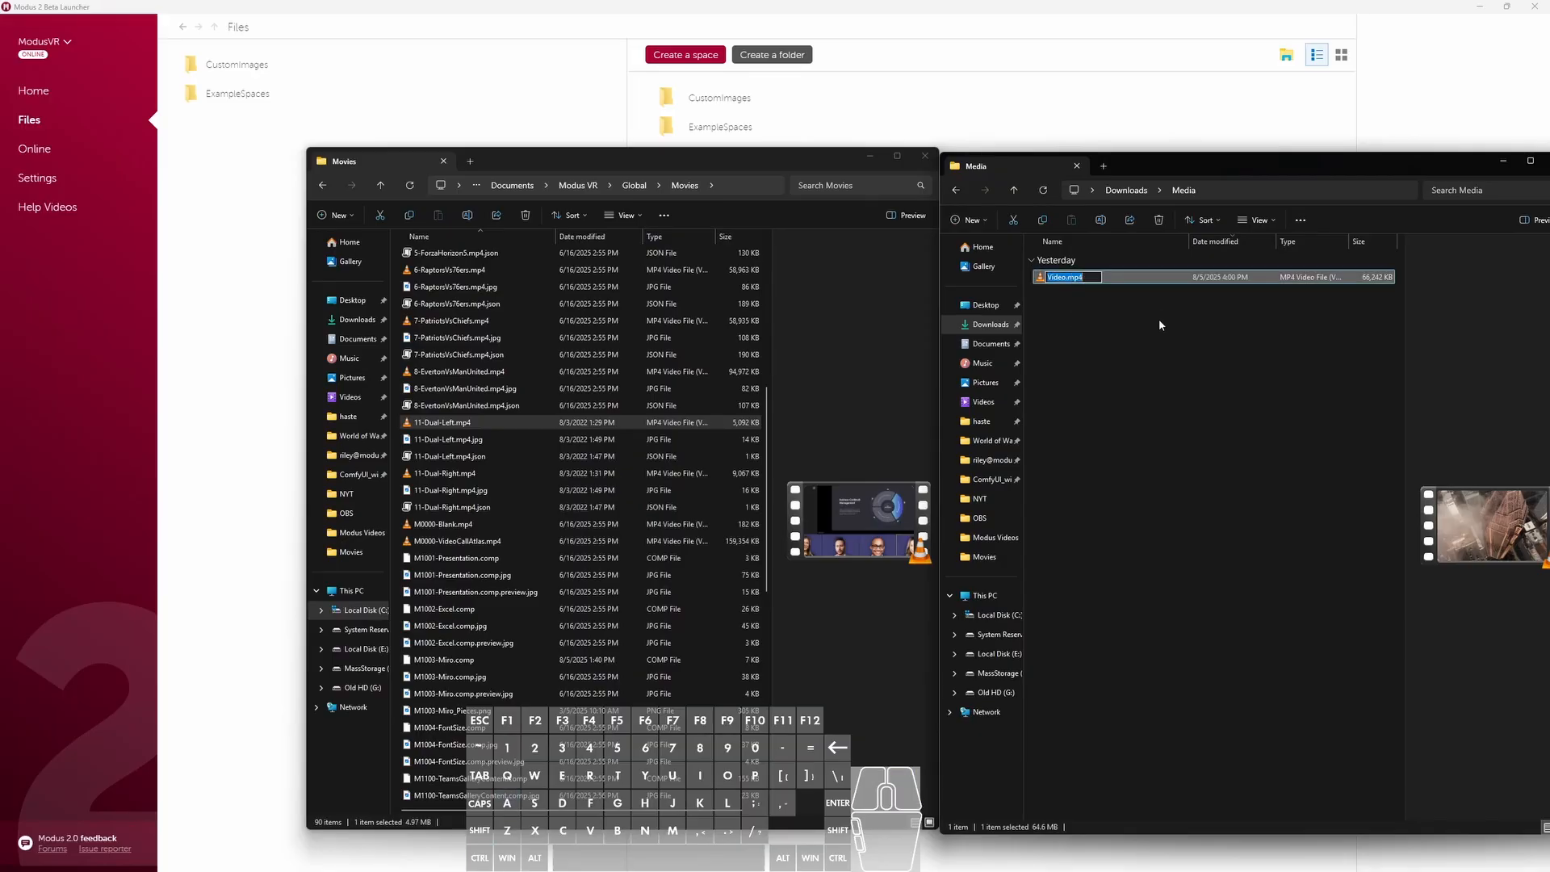
pyautogui.click(1110, 328)
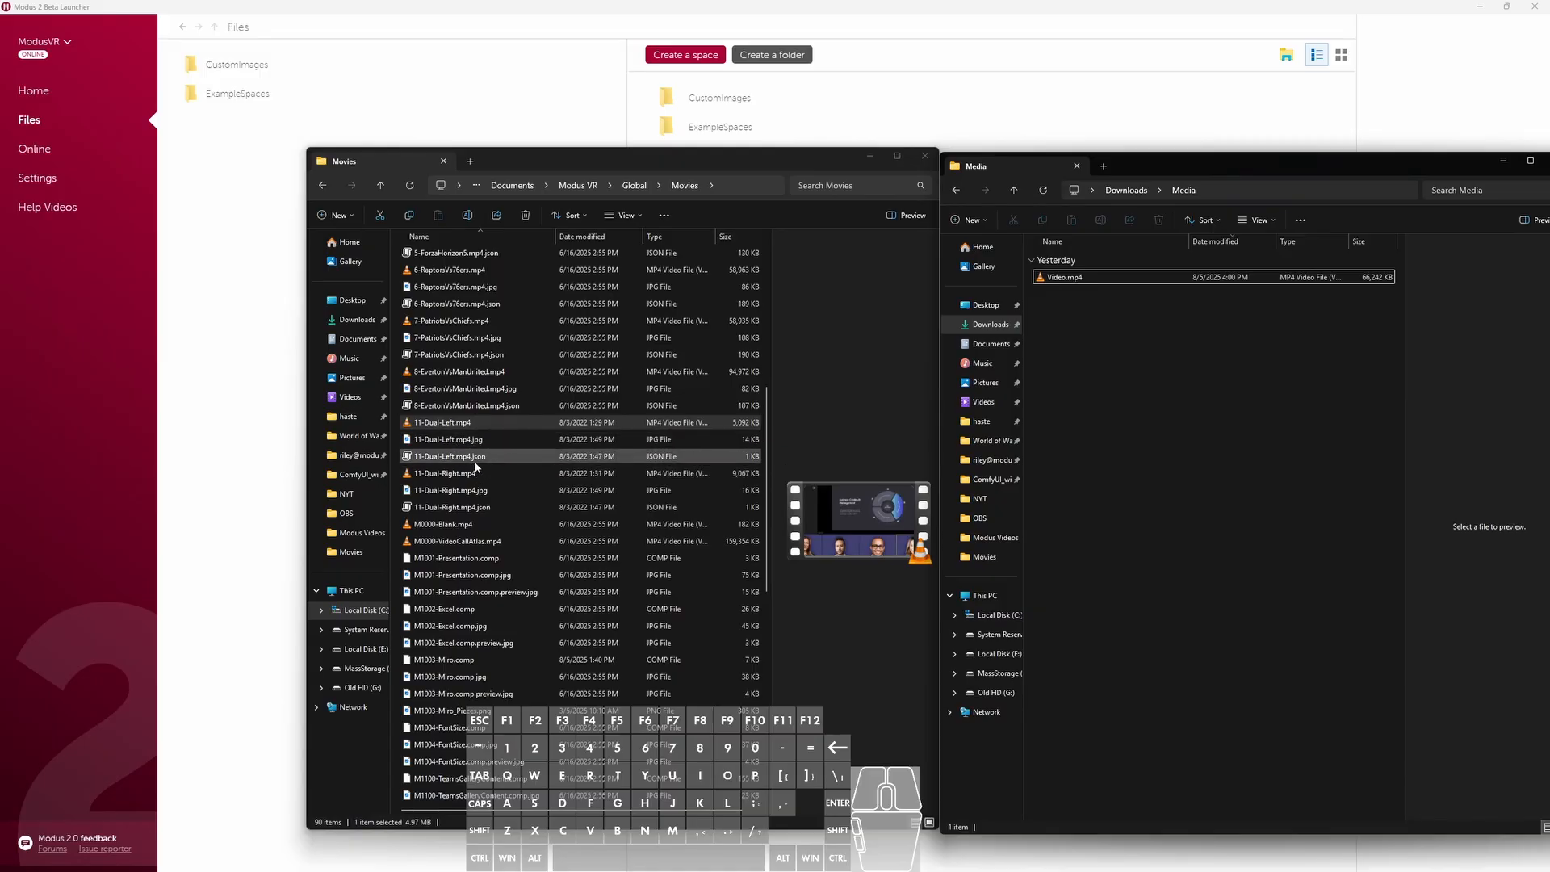
# - Create a text document in the Media folder and name it Video.mp4.json, accepting the extension change
pyautogui.rightClick(1059, 309)
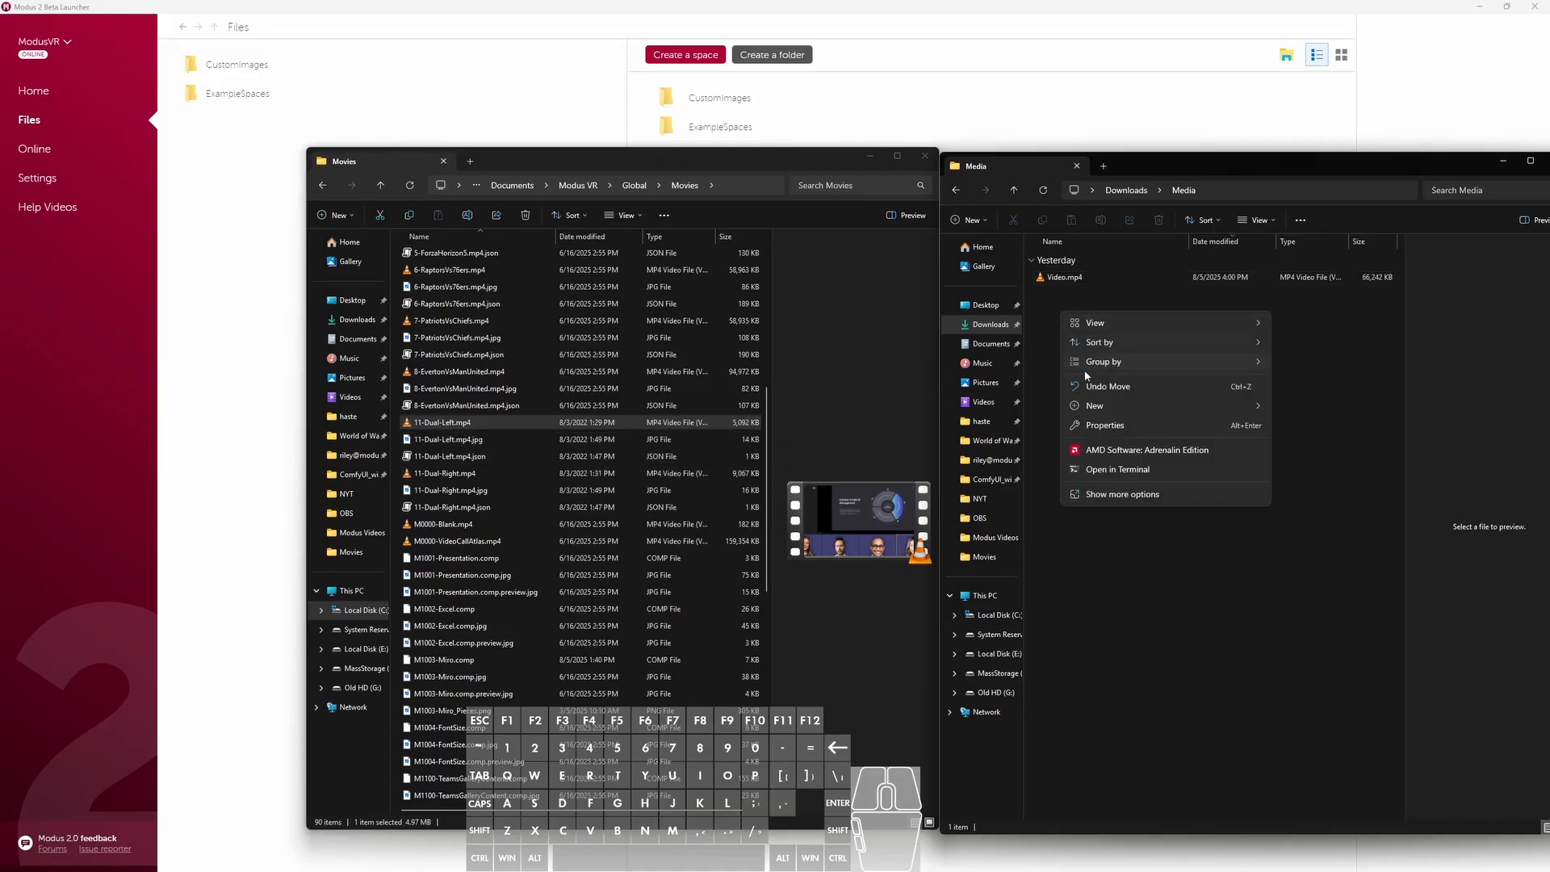
pyautogui.moveTo(1095, 405)
pyautogui.click(1285, 578)
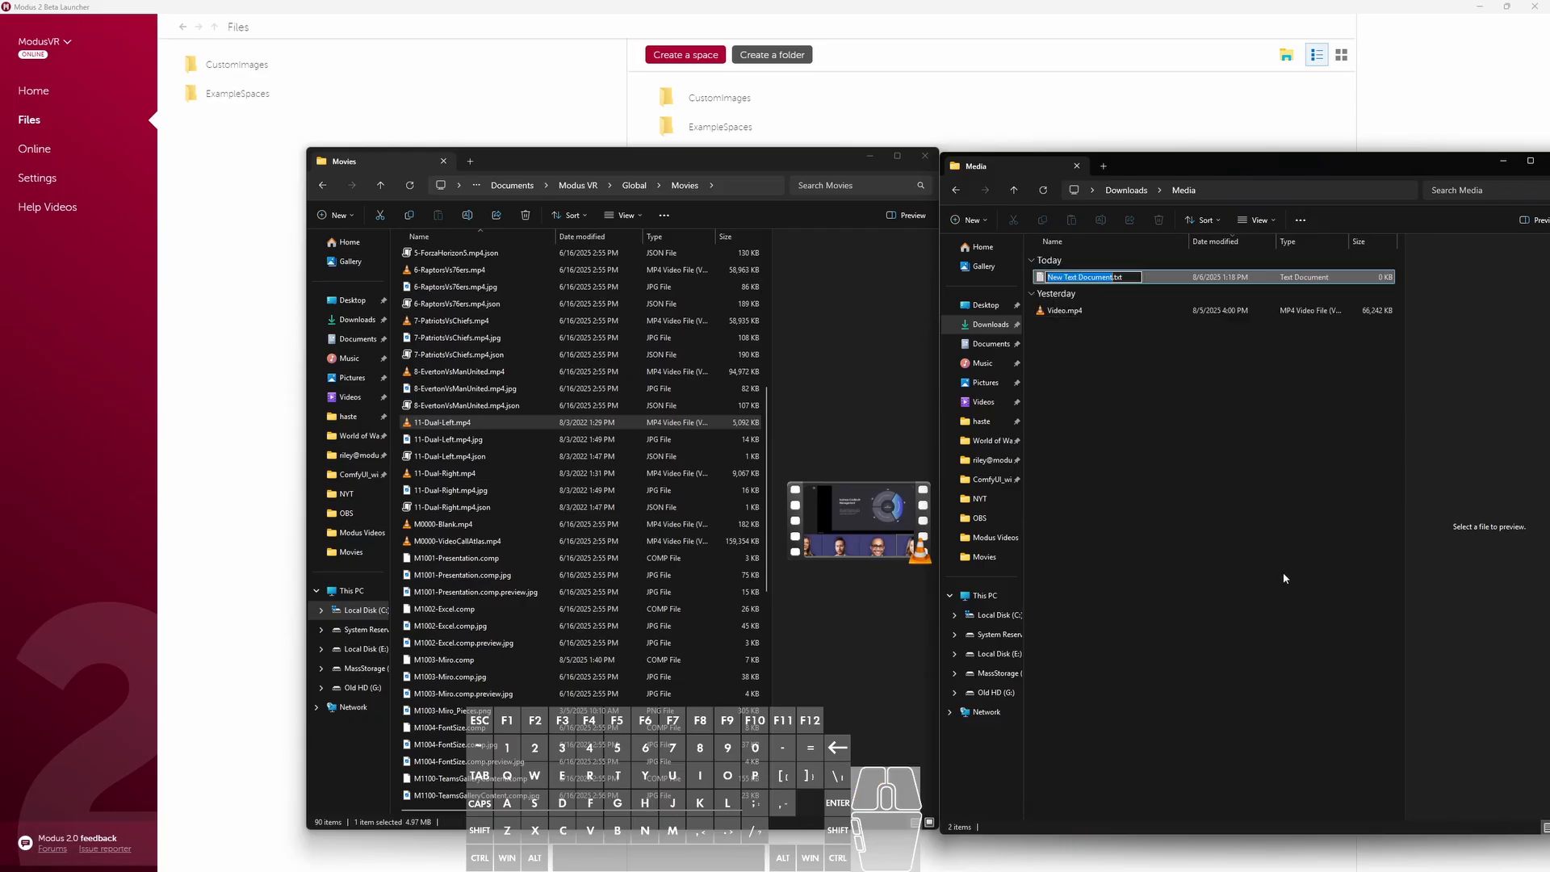
pyautogui.write('Video.mp4')
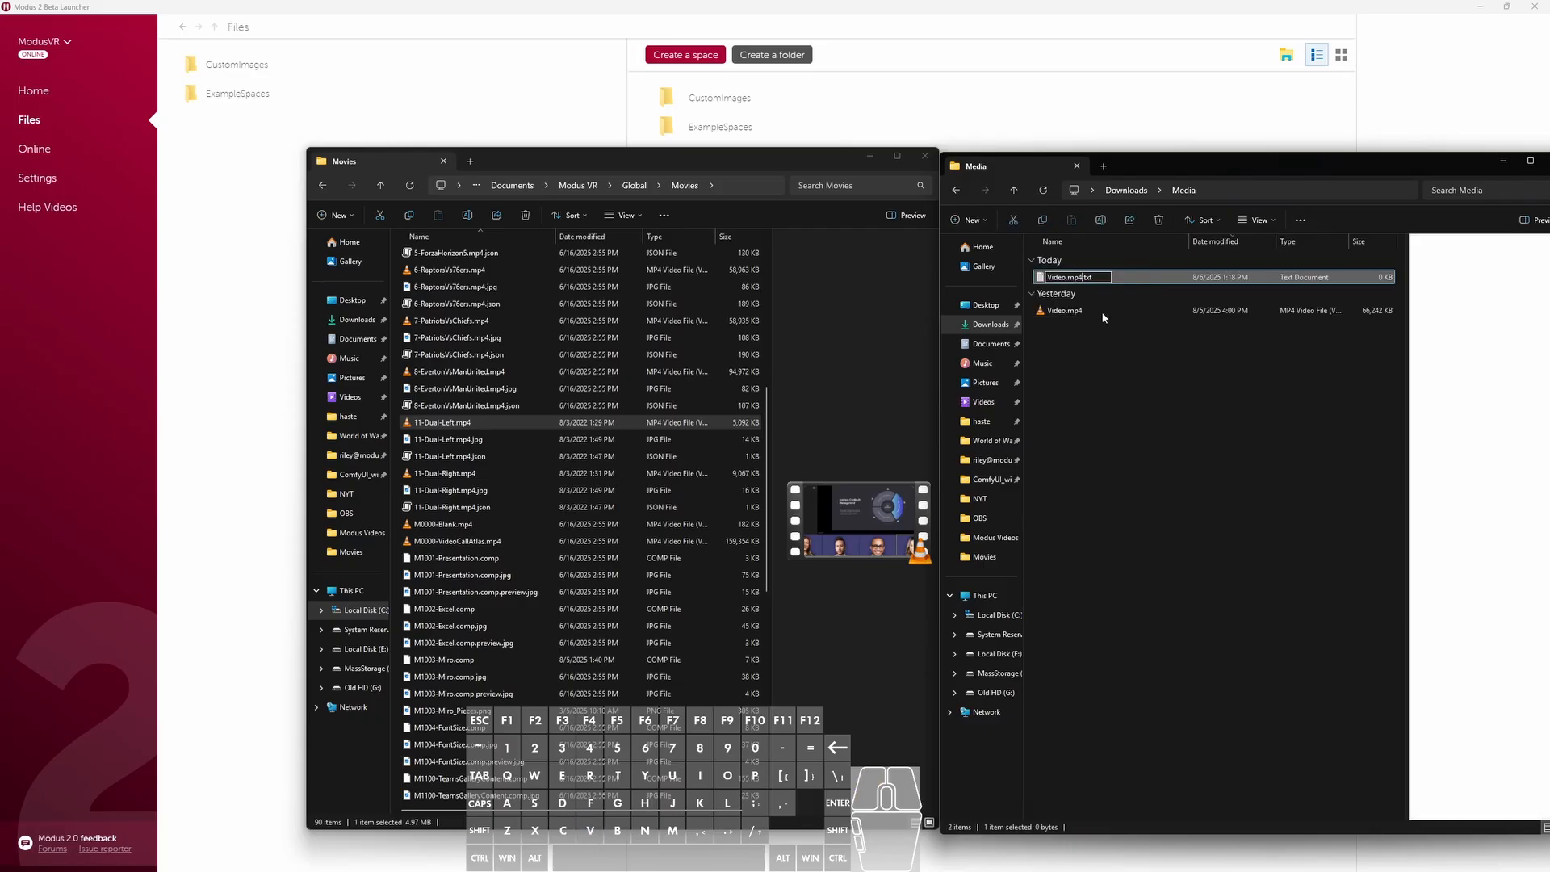
pyautogui.press('BackSpace')
pyautogui.press('BackSpace')
pyautogui.press('BackSpace')
pyautogui.press('BackSpace')
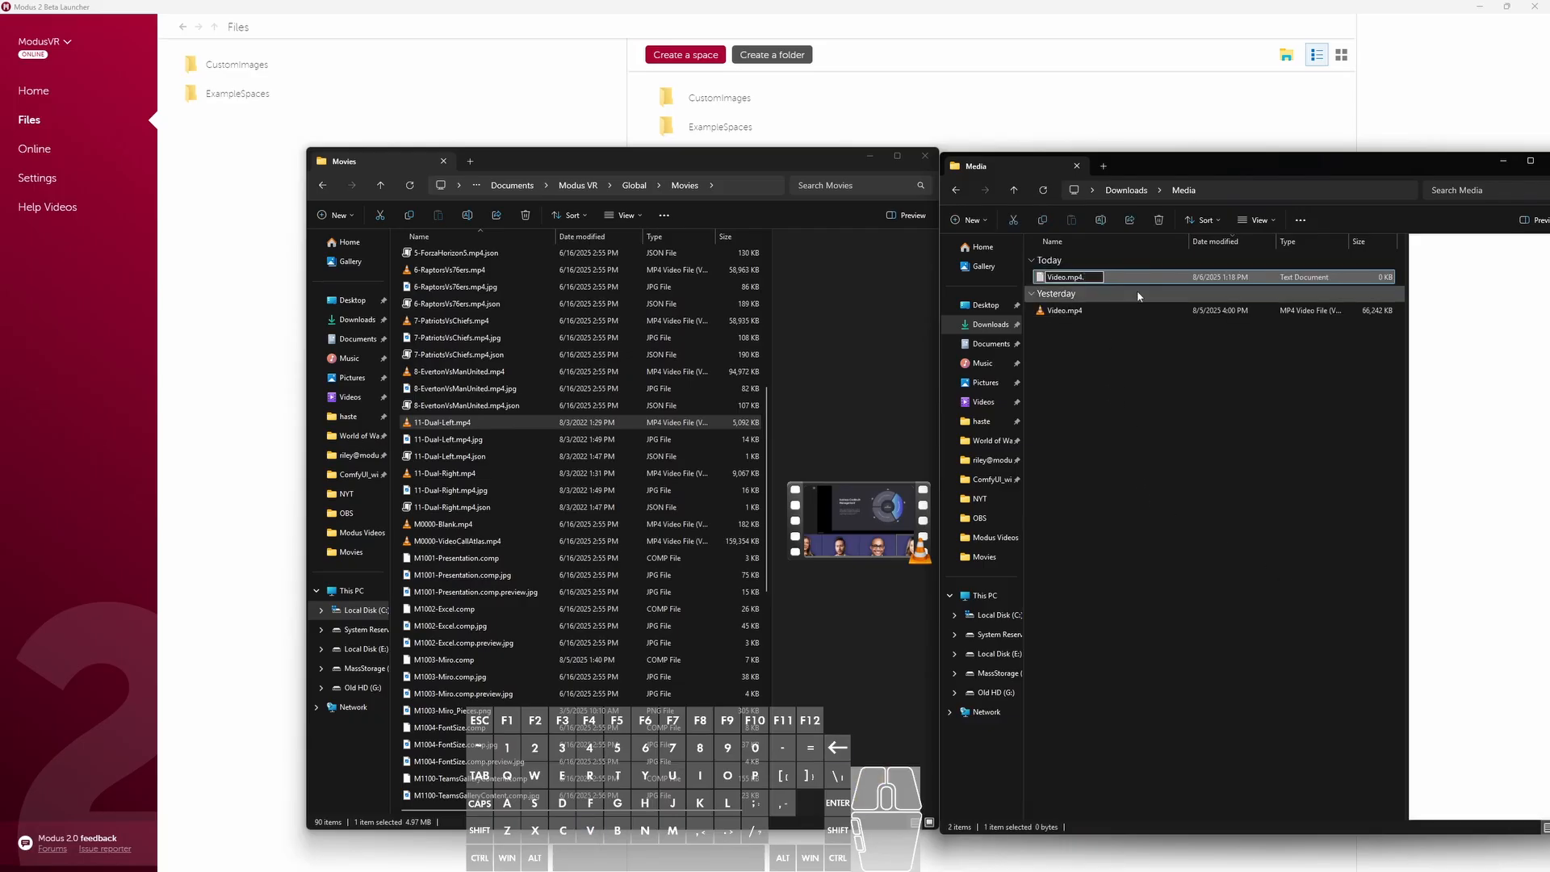
pyautogui.write('.json')
pyautogui.press('Return')
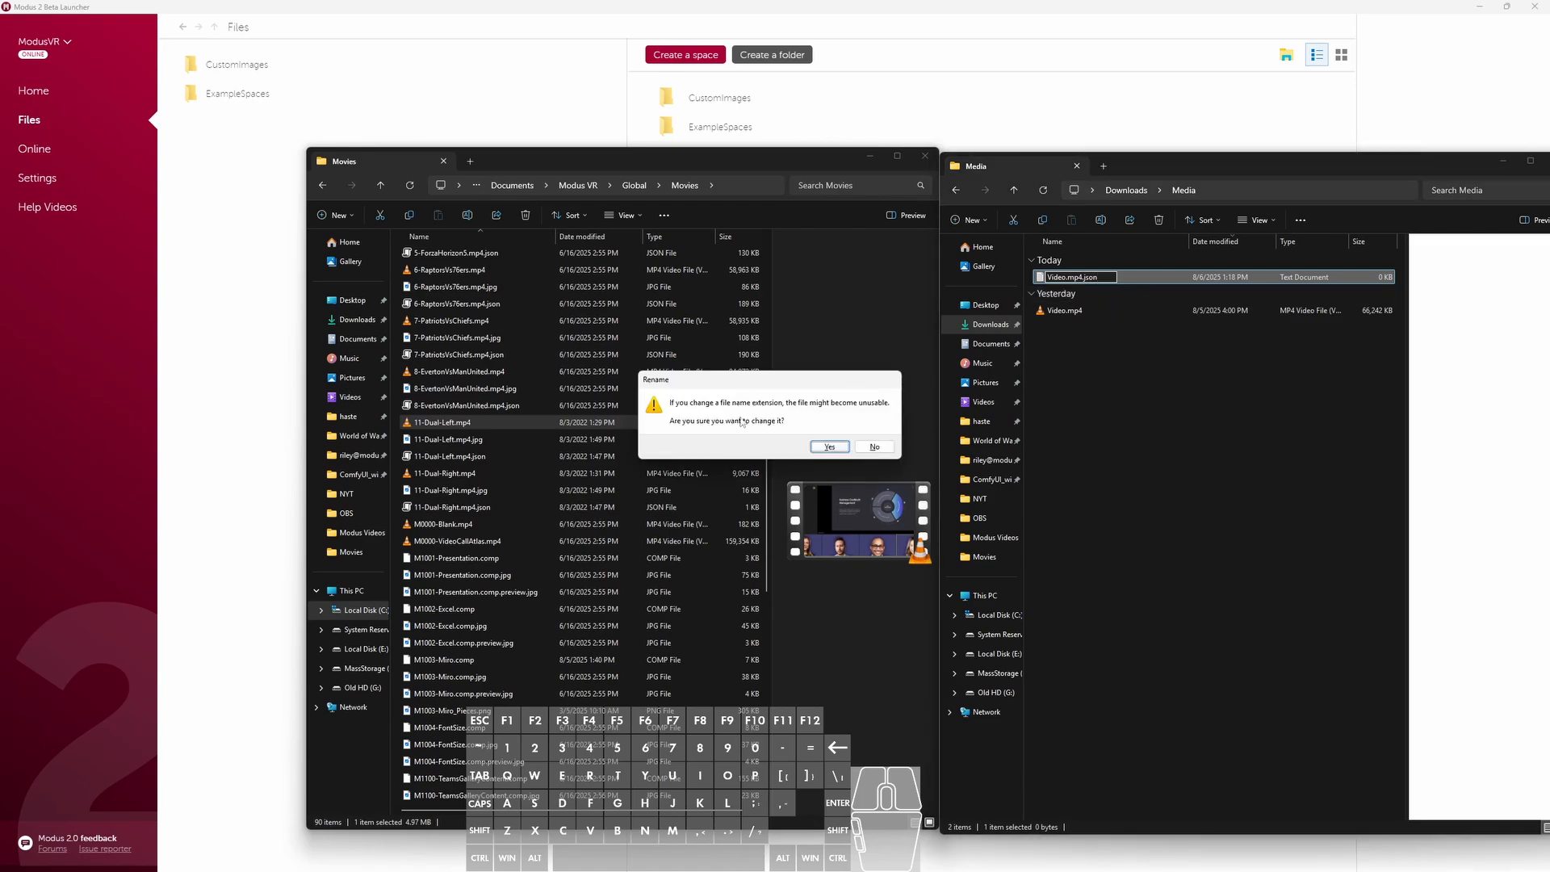
pyautogui.click(829, 447)
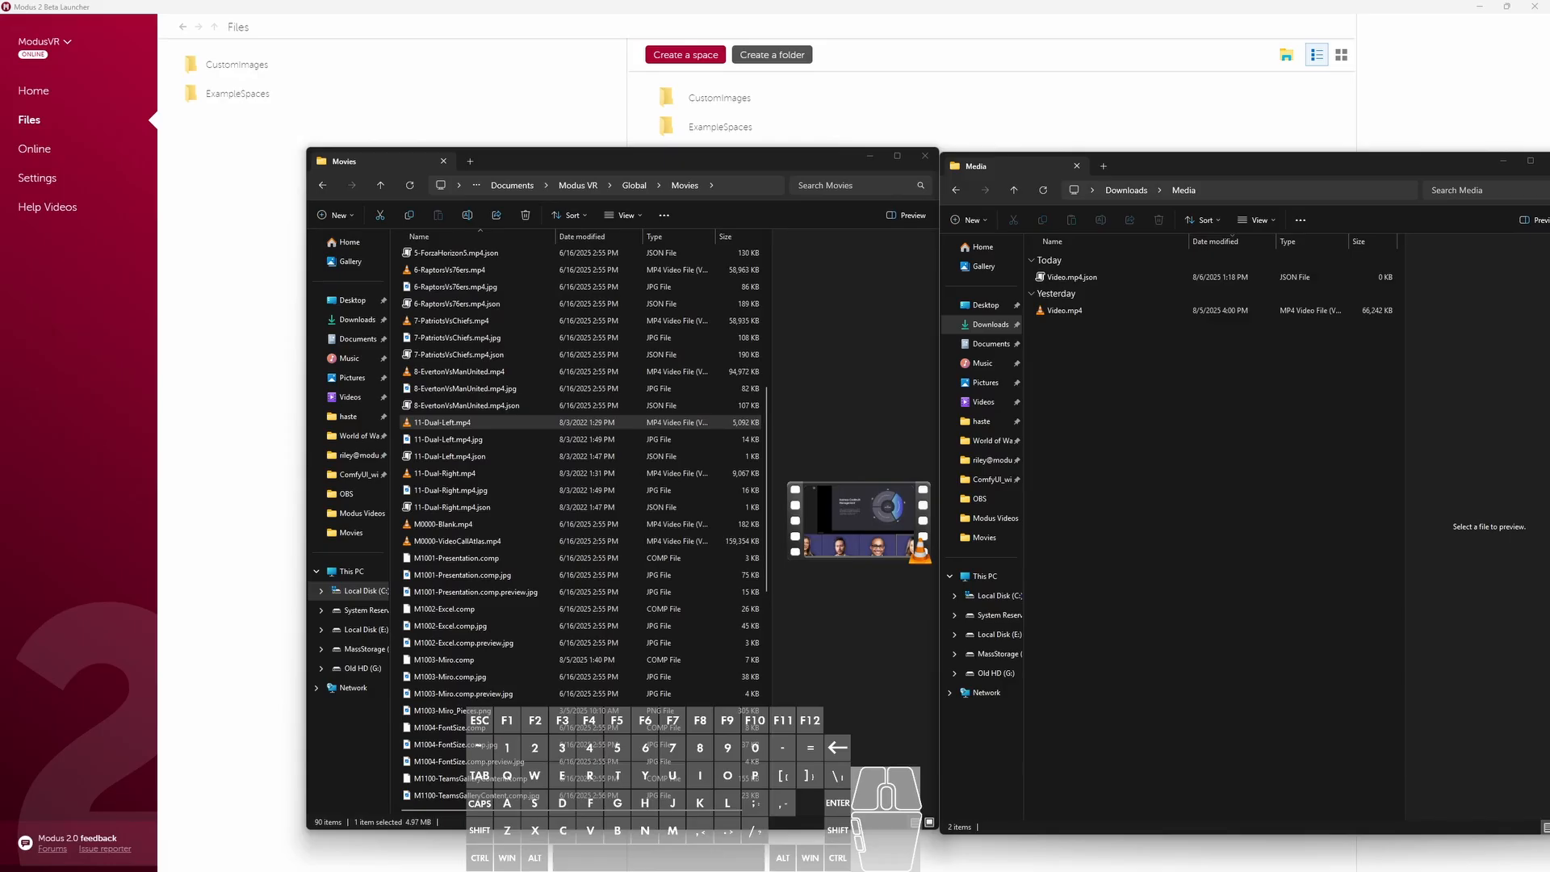
# - Switch to Paint and apply an image size of 260 by 386 pixels to the blank canvas
pyautogui.moveTo(815, 871)
pyautogui.mouseDown()
pyautogui.moveTo(928, 31)
pyautogui.moveTo(906, 112)
pyautogui.mouseUp()
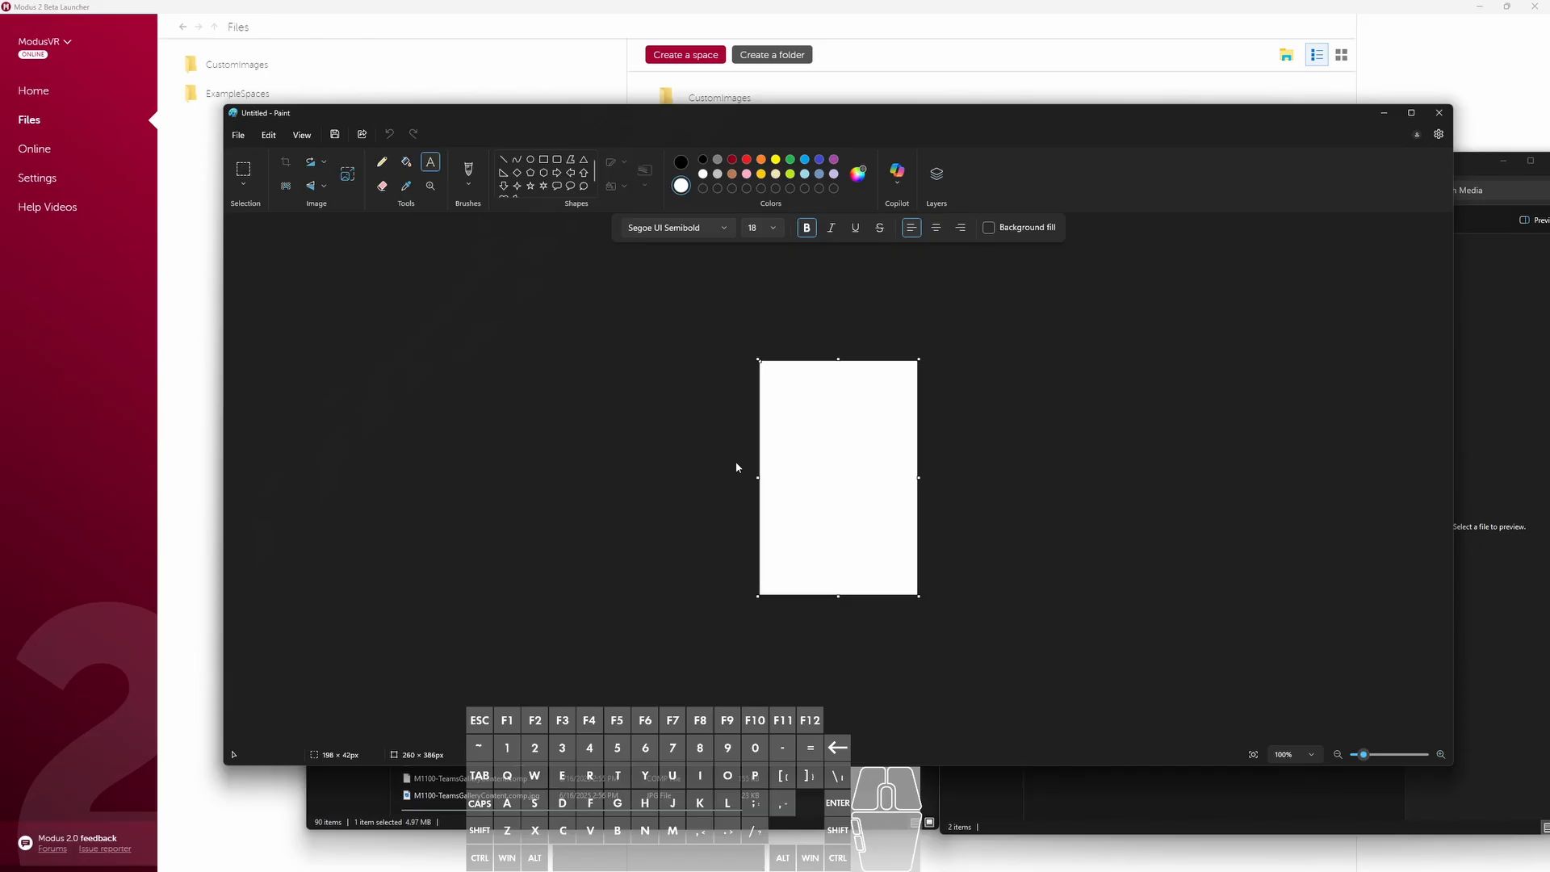
pyautogui.click(273, 137)
pyautogui.click(302, 137)
pyautogui.click(302, 136)
pyautogui.click(238, 135)
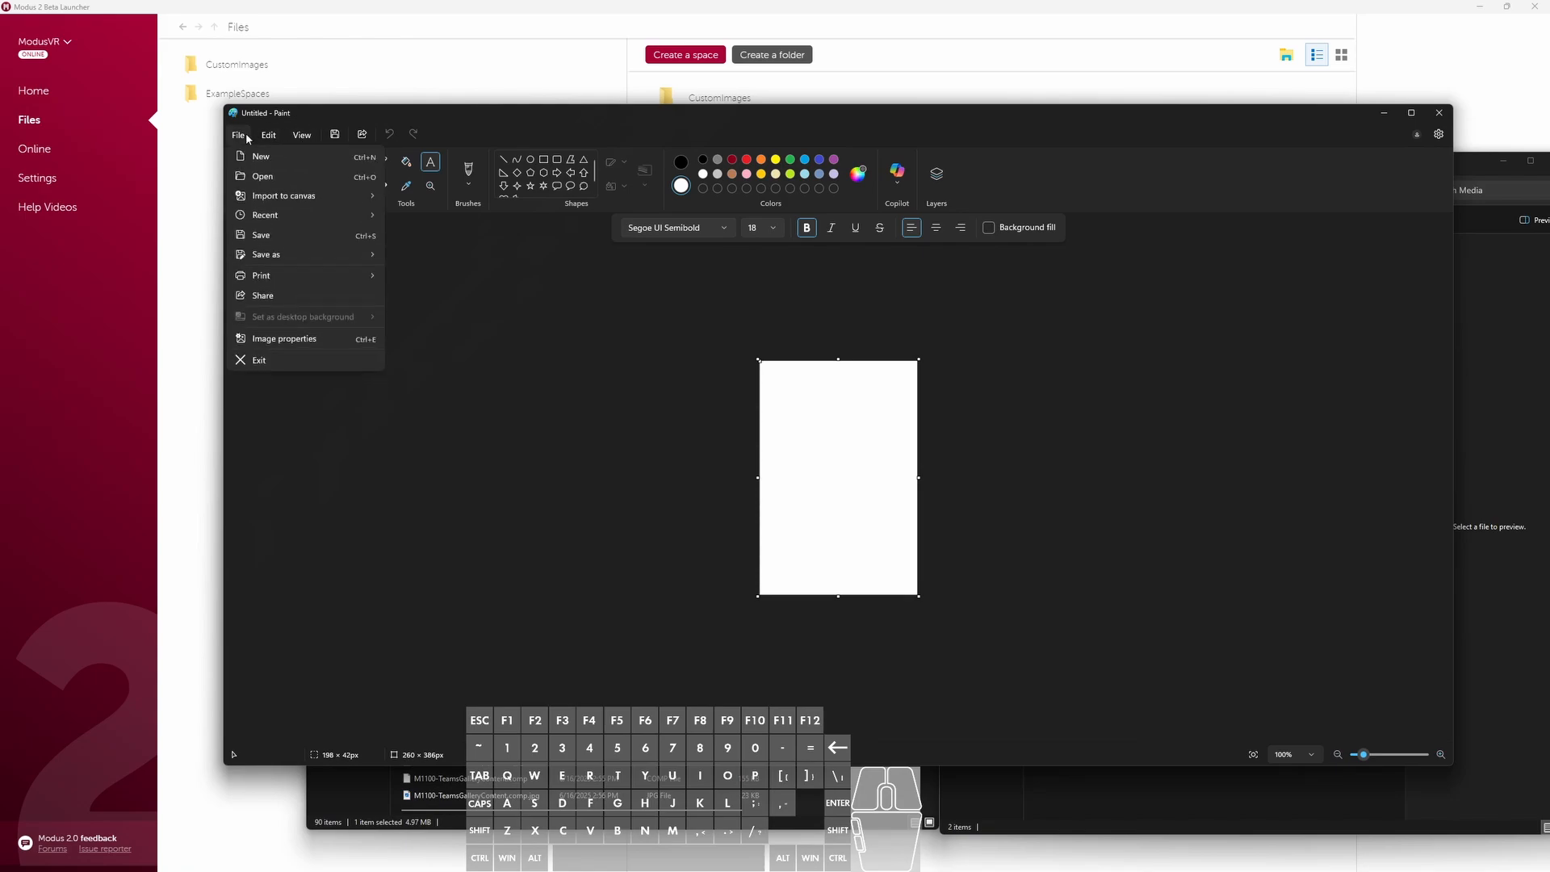
pyautogui.click(283, 338)
pyautogui.click(761, 548)
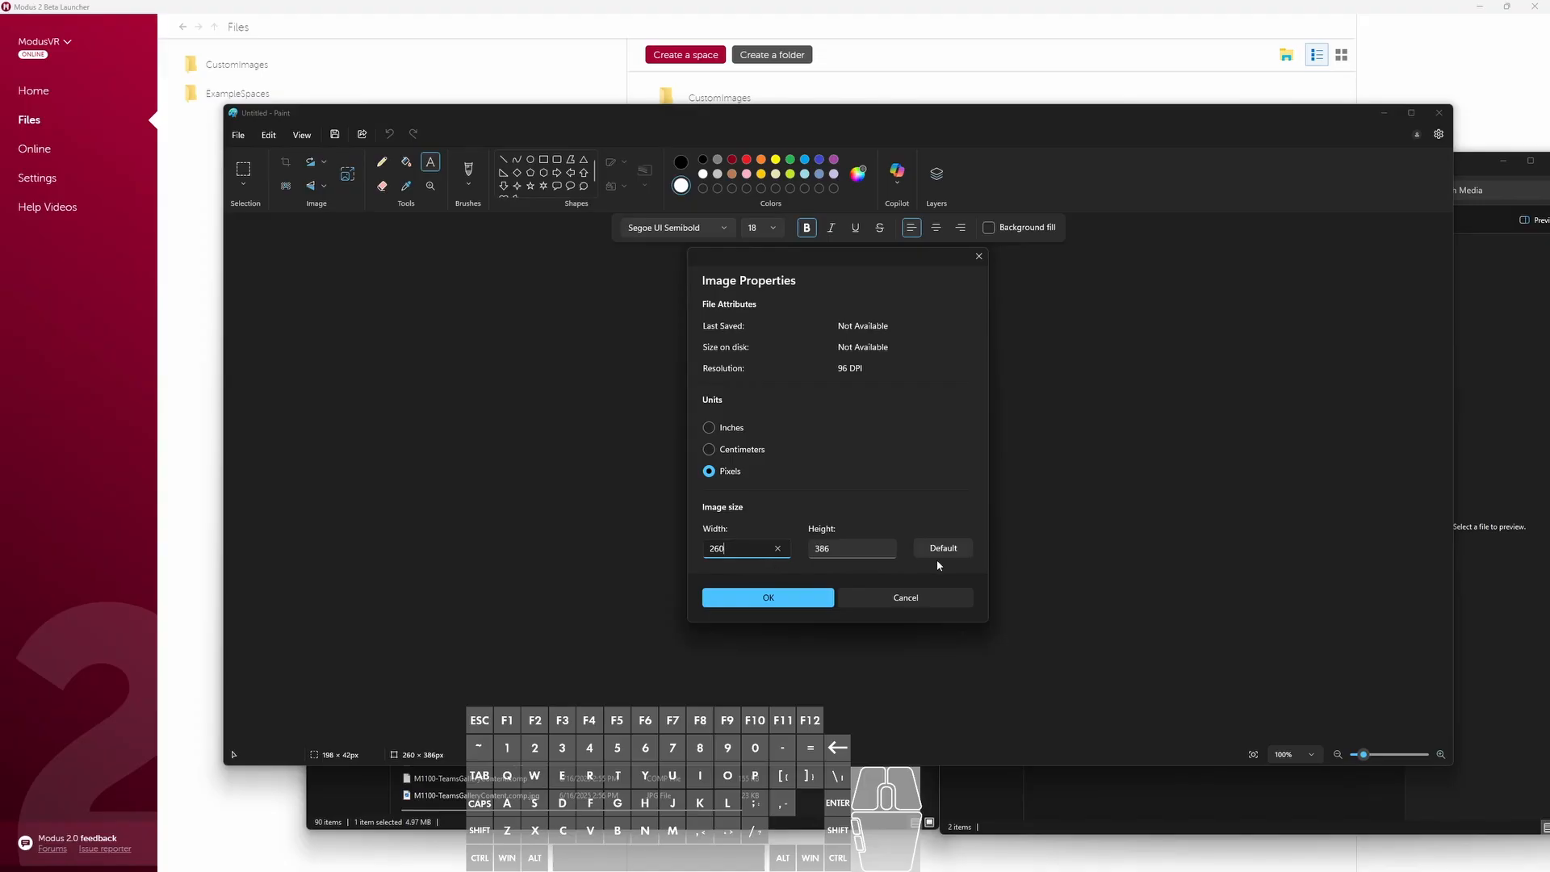
pyautogui.moveTo(729, 549); pyautogui.dragTo(663, 556)
pyautogui.click(816, 548)
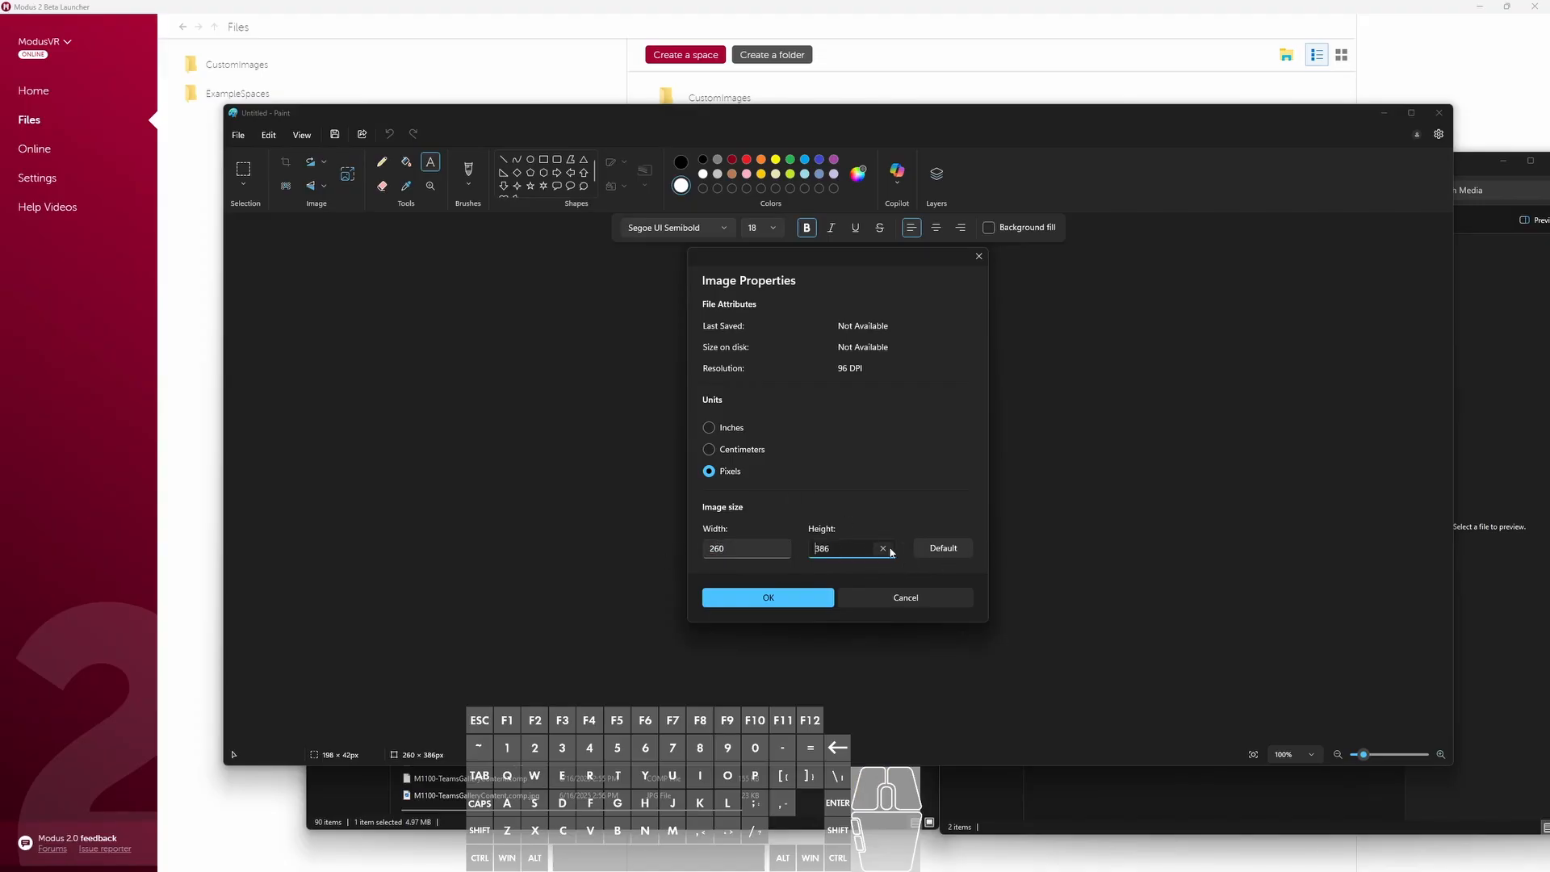
pyautogui.click(815, 598)
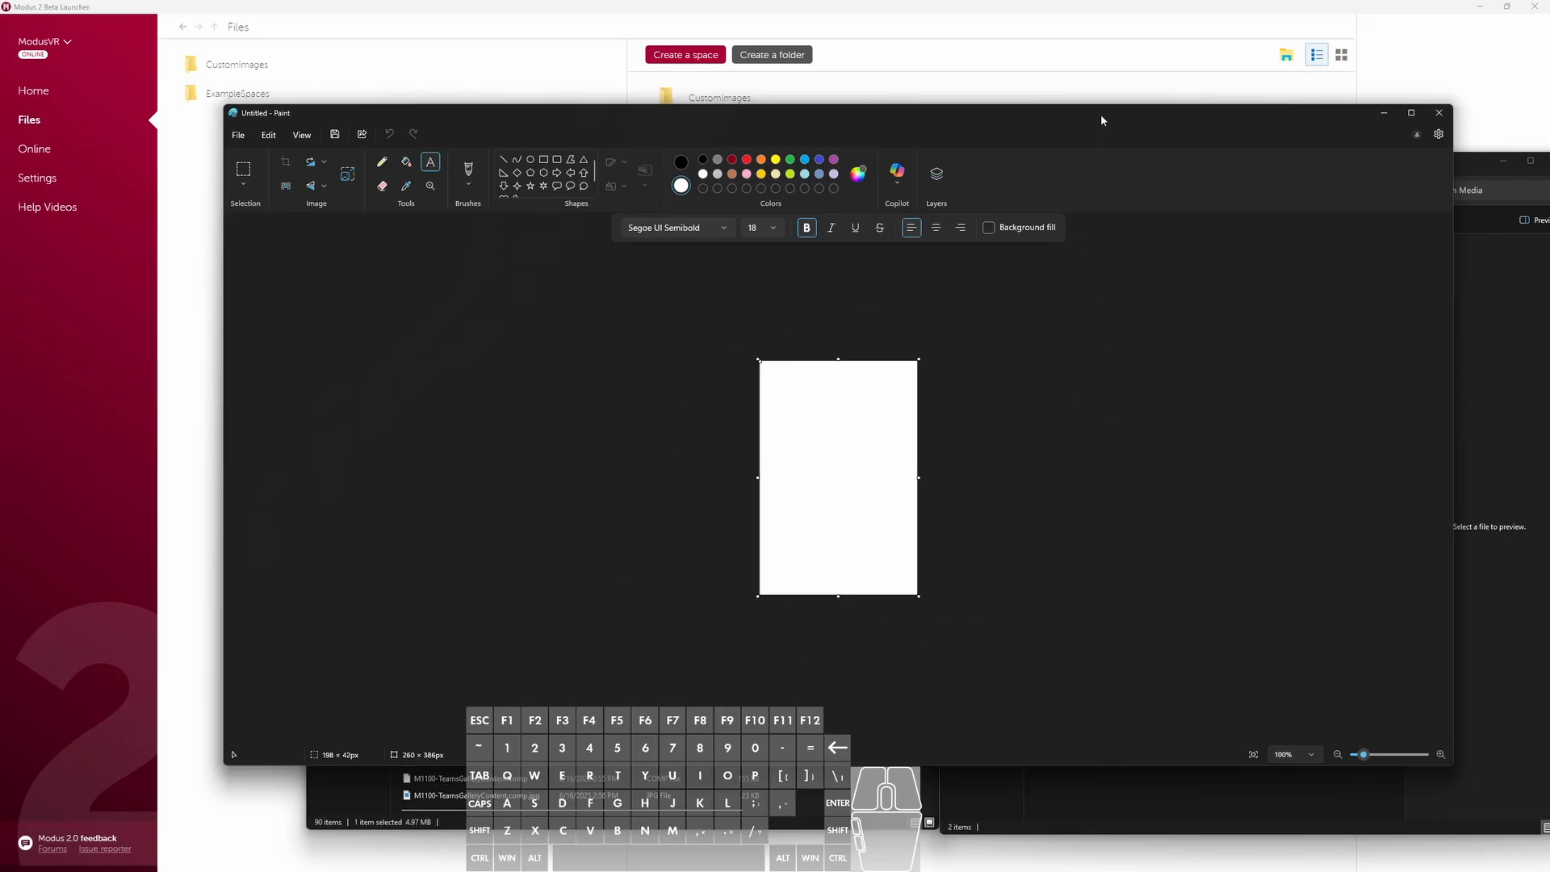
# - Capture a screen snip of Video.mp4's preview thumbnail and paste it across the middle of the Paint canvas
pyautogui.moveTo(1101, 119)
pyautogui.mouseDown()
pyautogui.moveTo(905, 167)
pyautogui.moveTo(829, 167)
pyautogui.mouseUp()
pyautogui.moveTo(1263, 176); pyautogui.dragTo(1083, 159)
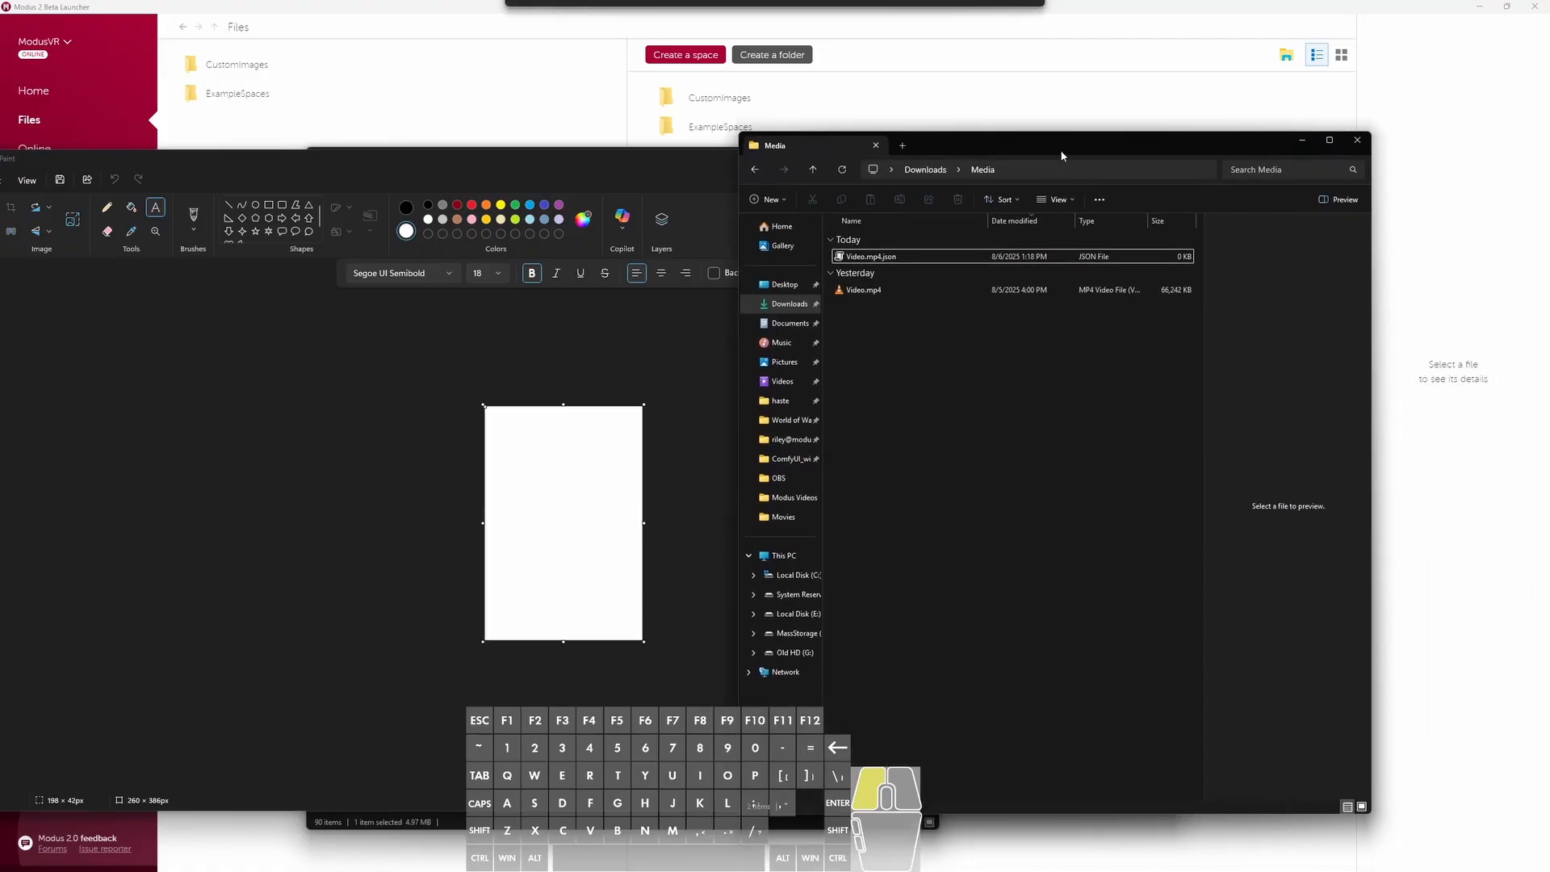
pyautogui.click(880, 289)
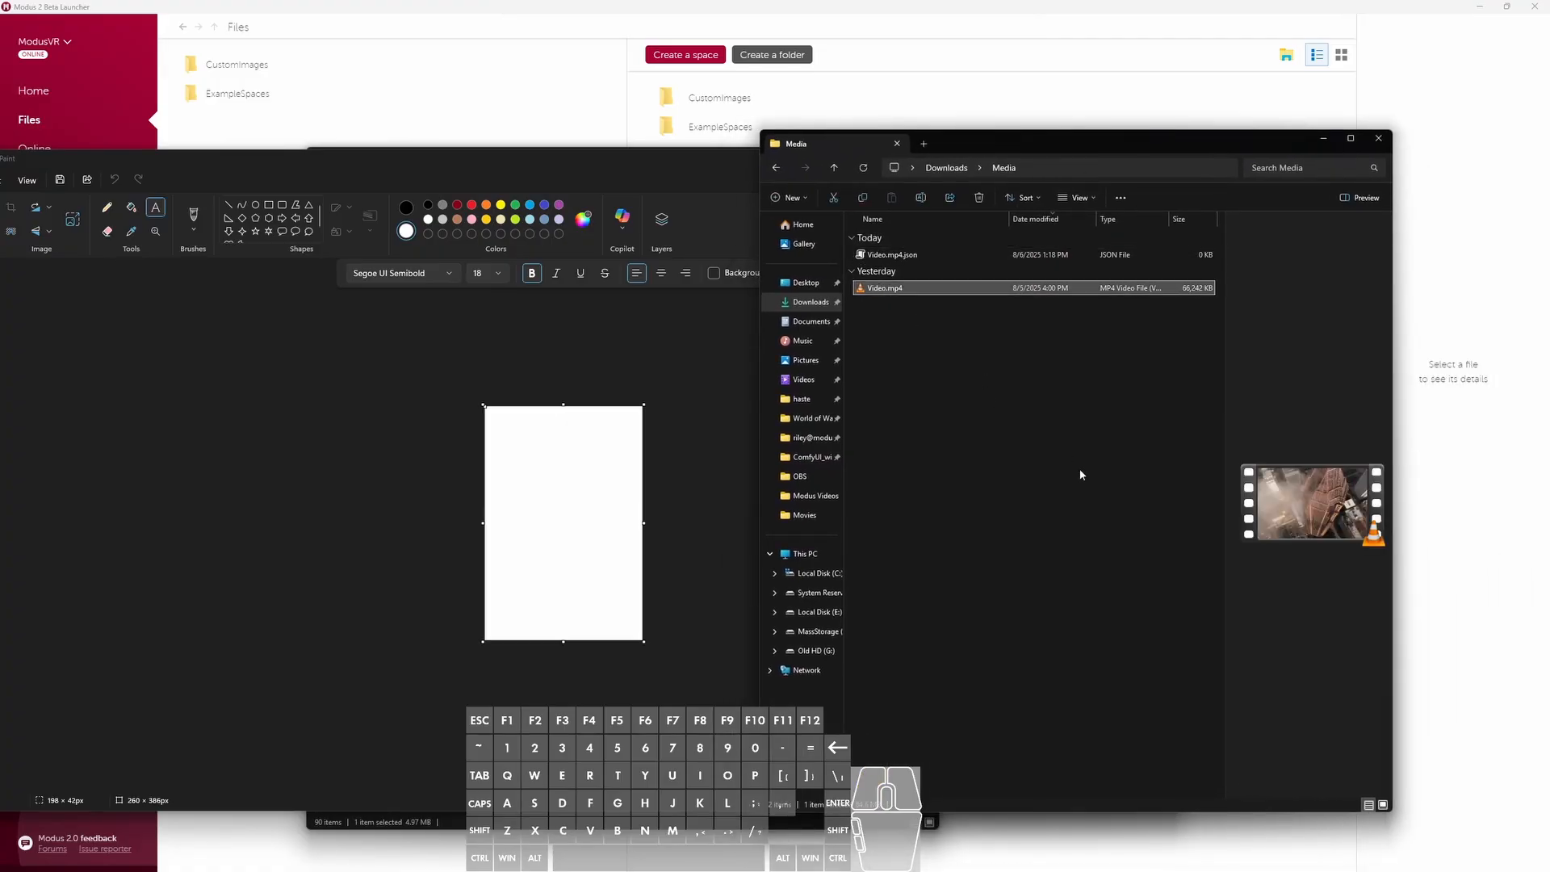
pyautogui.press('super+shift+s')
pyautogui.moveTo(1256, 466); pyautogui.dragTo(1379, 543)
pyautogui.click(507, 498)
pyautogui.hotkey('ctrl', 'v')
pyautogui.moveTo(557, 446)
pyautogui.mouseDown()
pyautogui.moveTo(556, 546)
pyautogui.moveTo(645, 483)
pyautogui.moveTo(601, 520)
pyautogui.mouseUp()
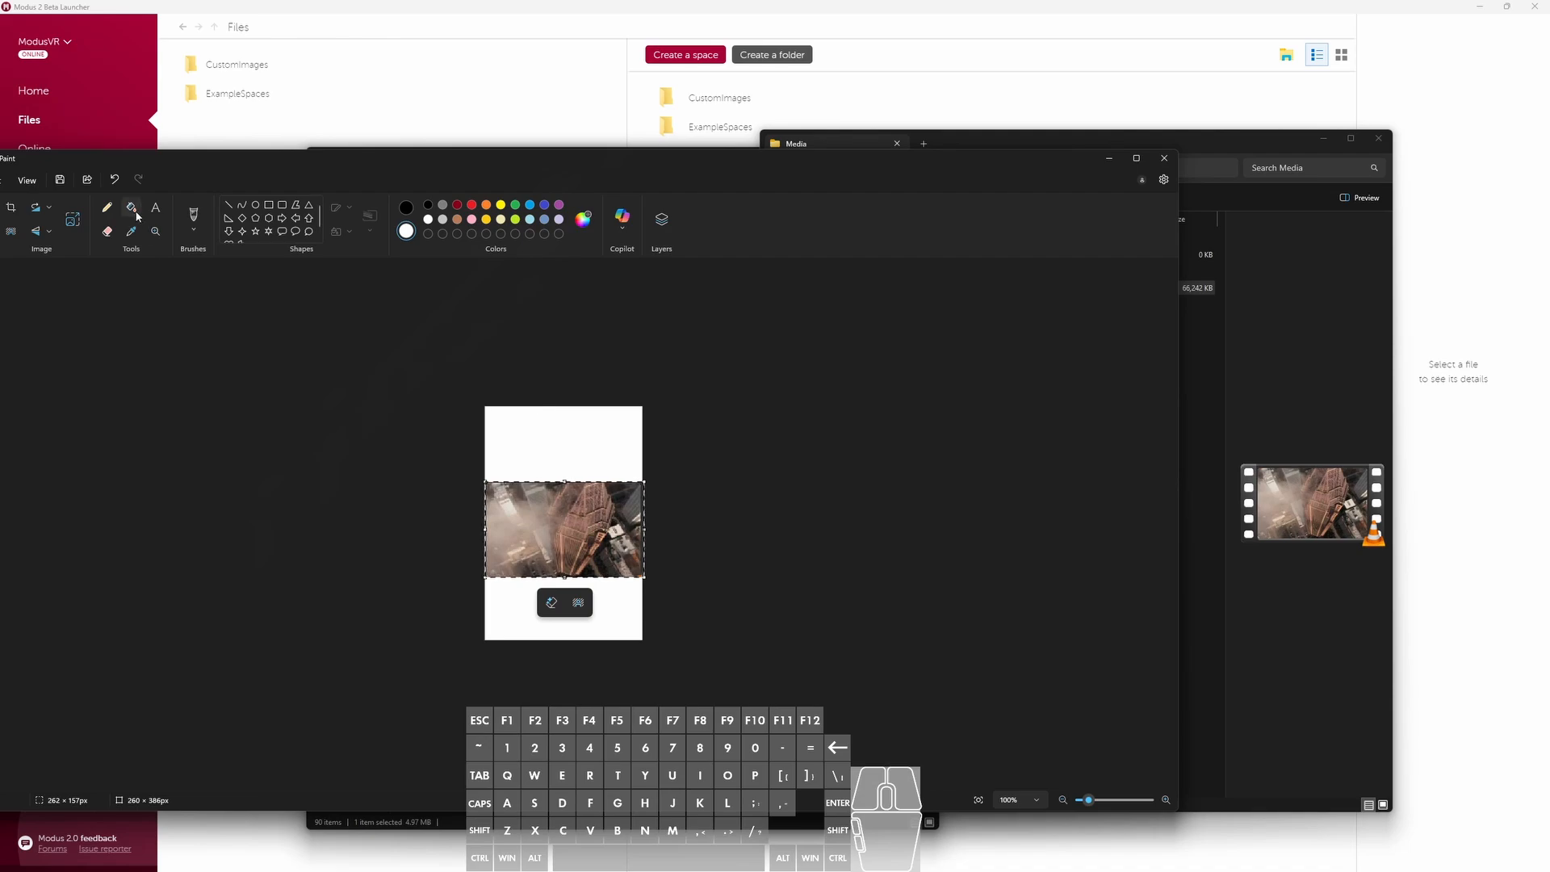
# - Fill the white canvas areas around the pasted thumbnail with black
pyautogui.click(133, 211)
pyautogui.click(406, 207)
pyautogui.click(592, 597)
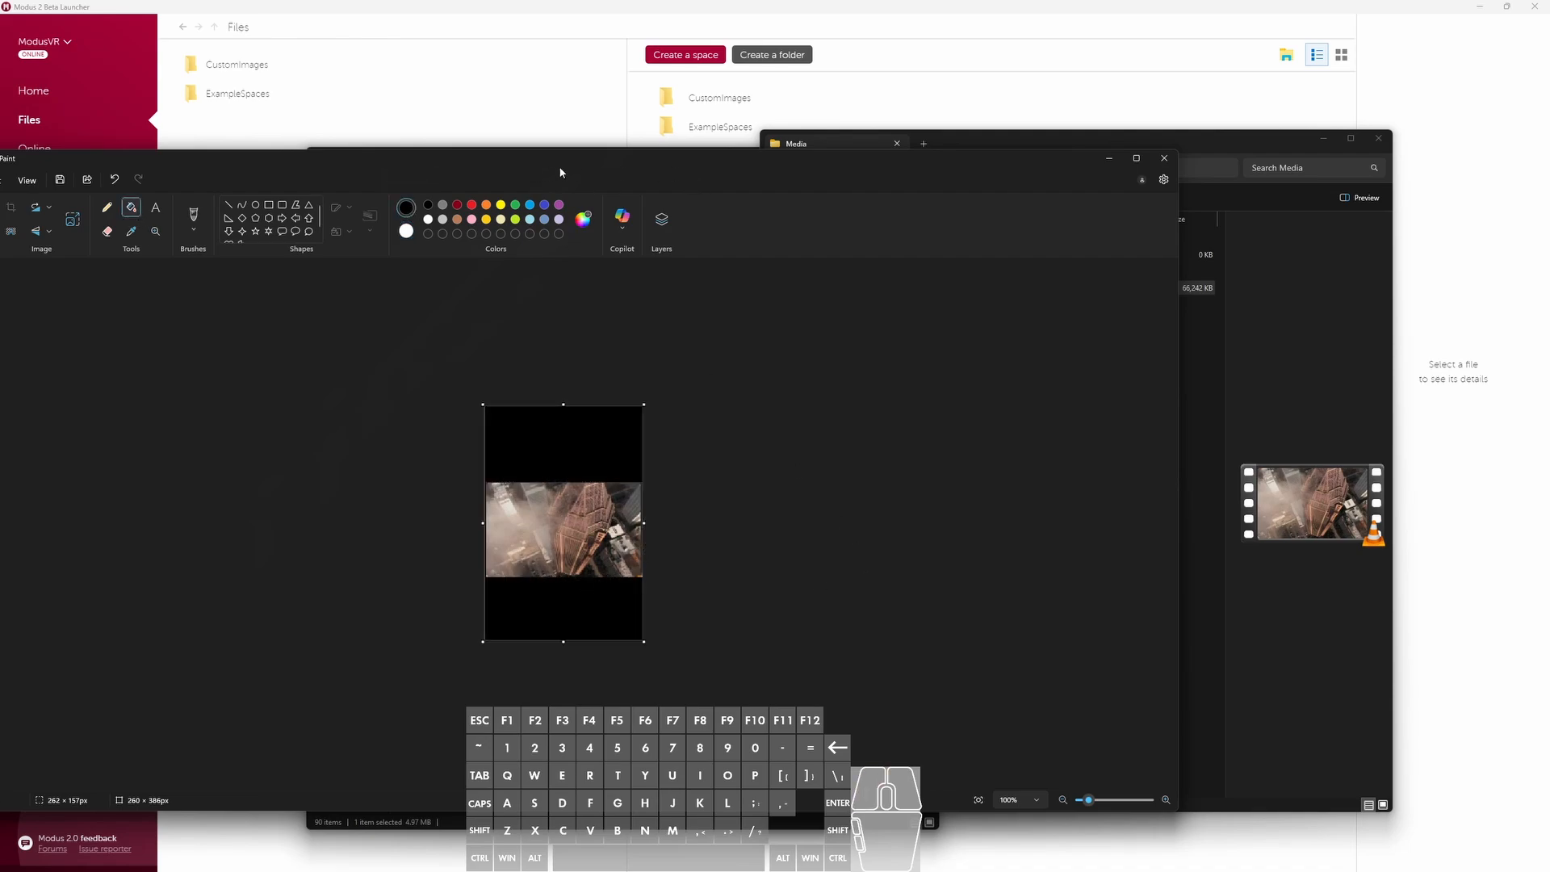
# - Save the finished thumbnail image as Video.mp4.jpg in the Media folder
pyautogui.moveTo(539, 181); pyautogui.dragTo(679, 174)
pyautogui.click(109, 179)
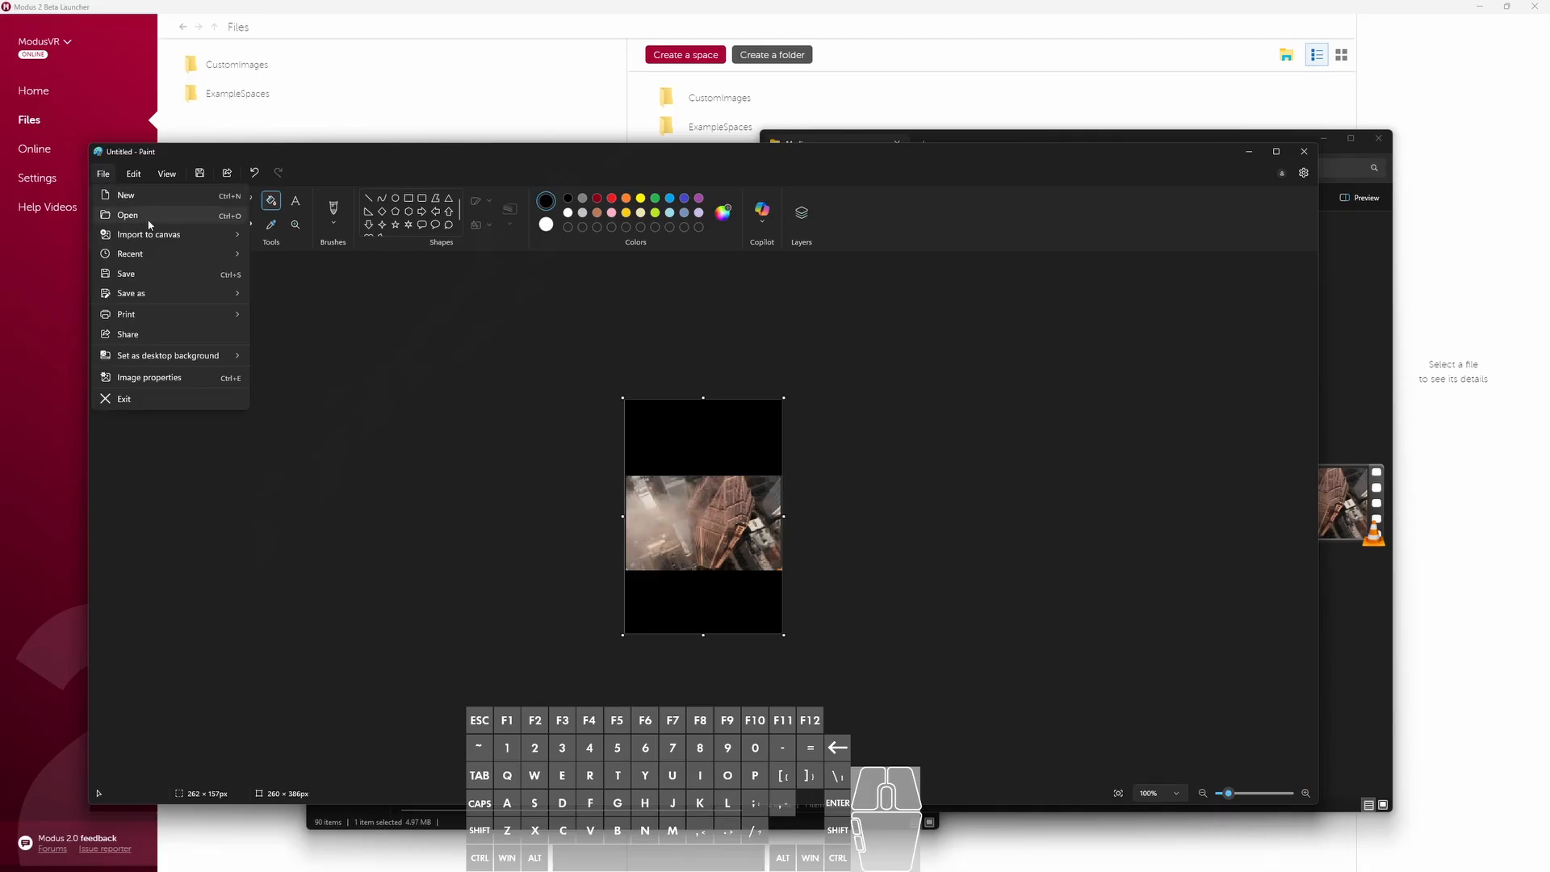
pyautogui.moveTo(342, 157); pyautogui.dragTo(511, 387)
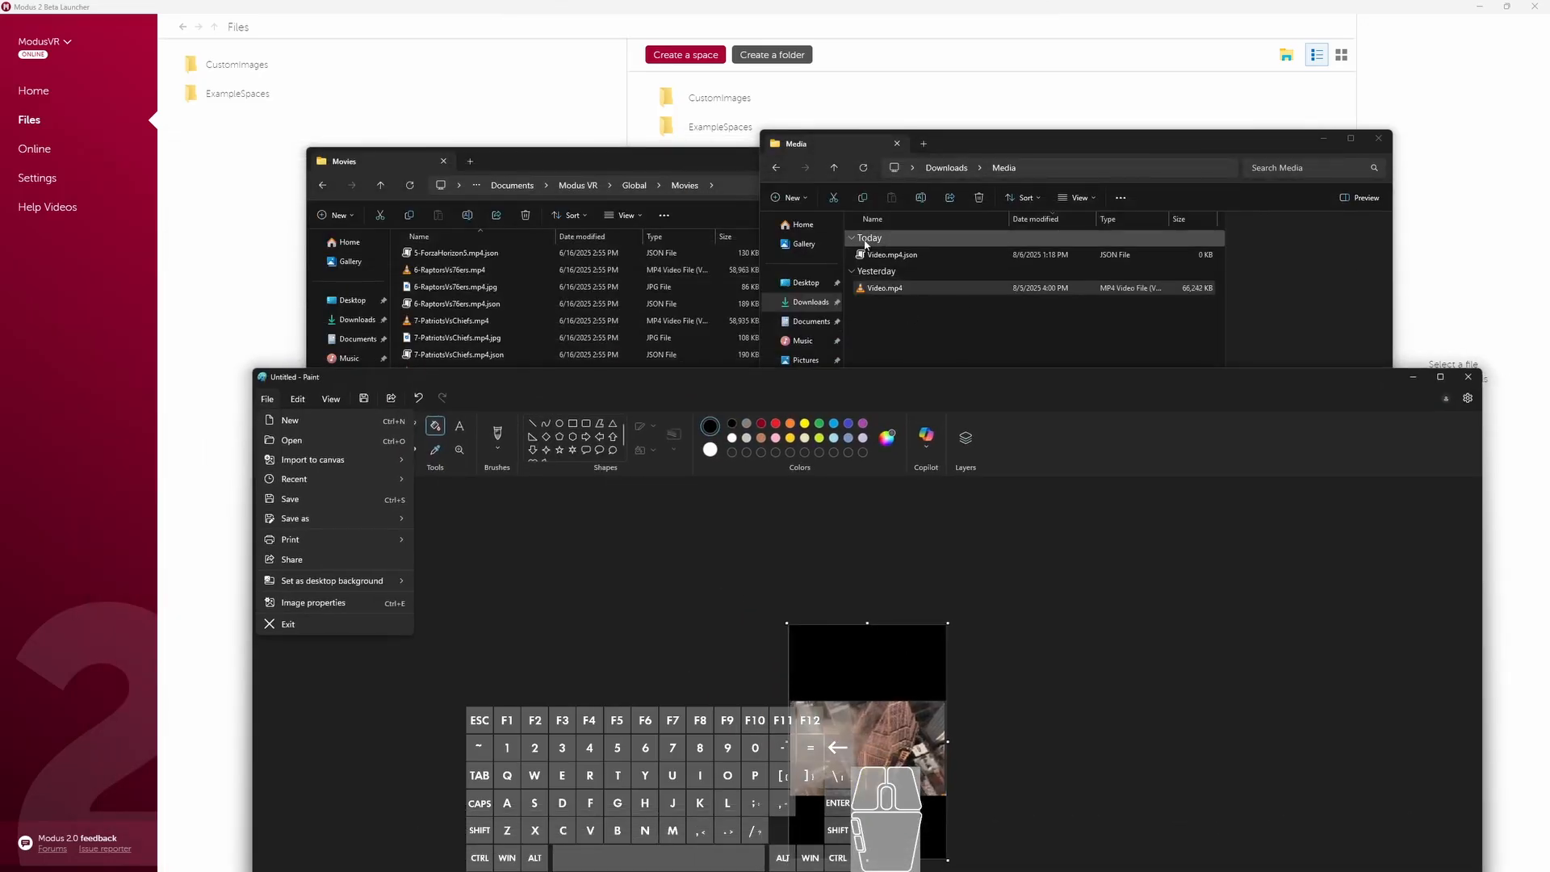
pyautogui.moveTo(894, 376)
pyautogui.mouseDown()
pyautogui.moveTo(1049, 645)
pyautogui.moveTo(1058, 871)
pyautogui.mouseUp()
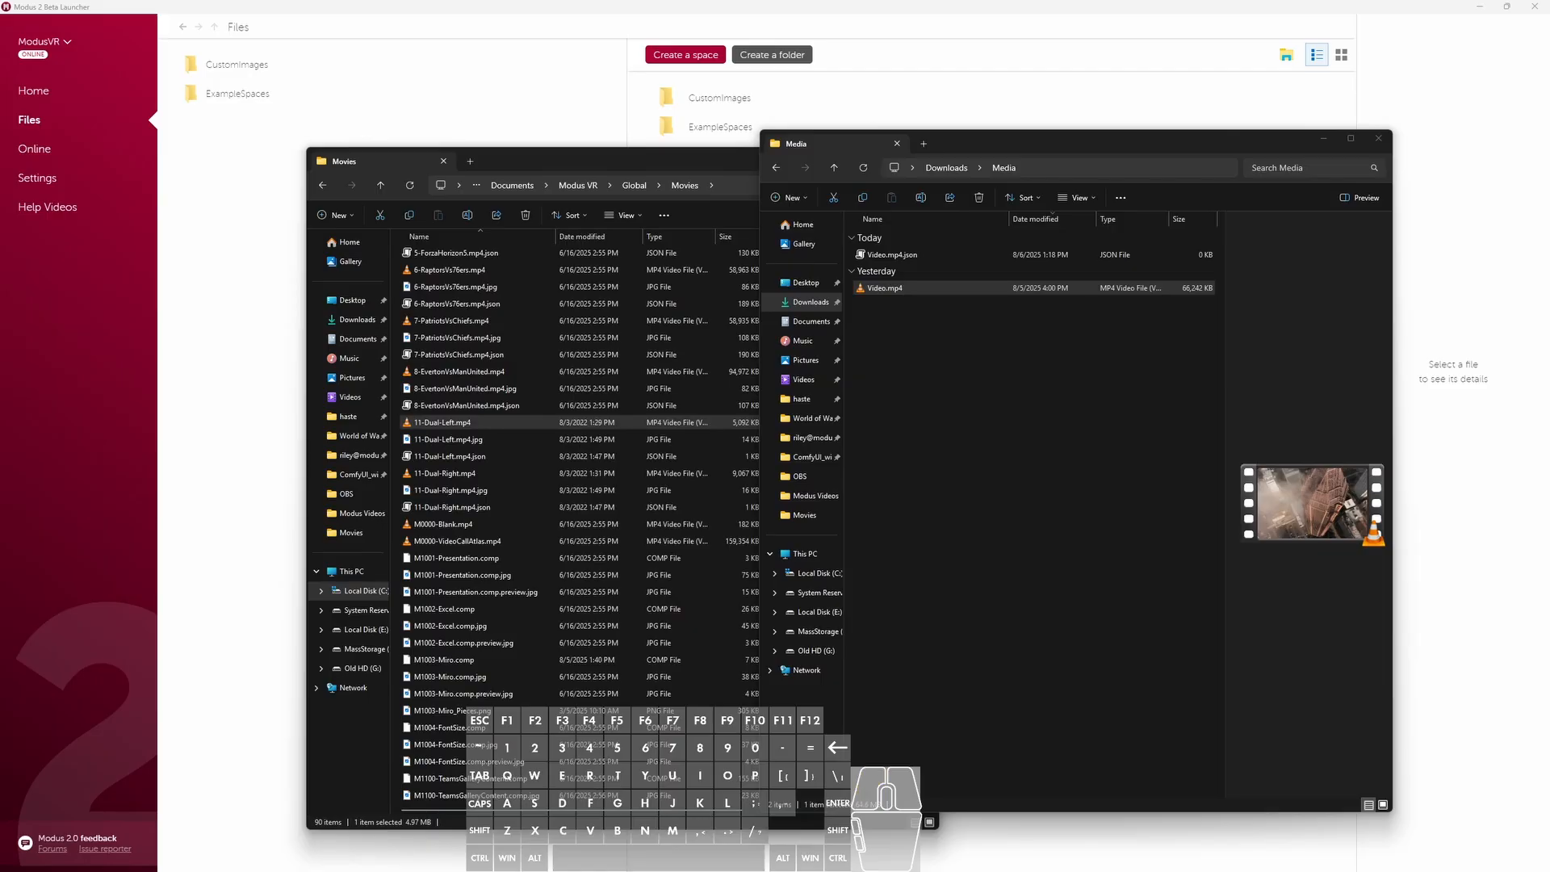
pyautogui.hotkey('shift', 'v')
pyautogui.press('d')
pyautogui.press('e')
pyautogui.press('p')
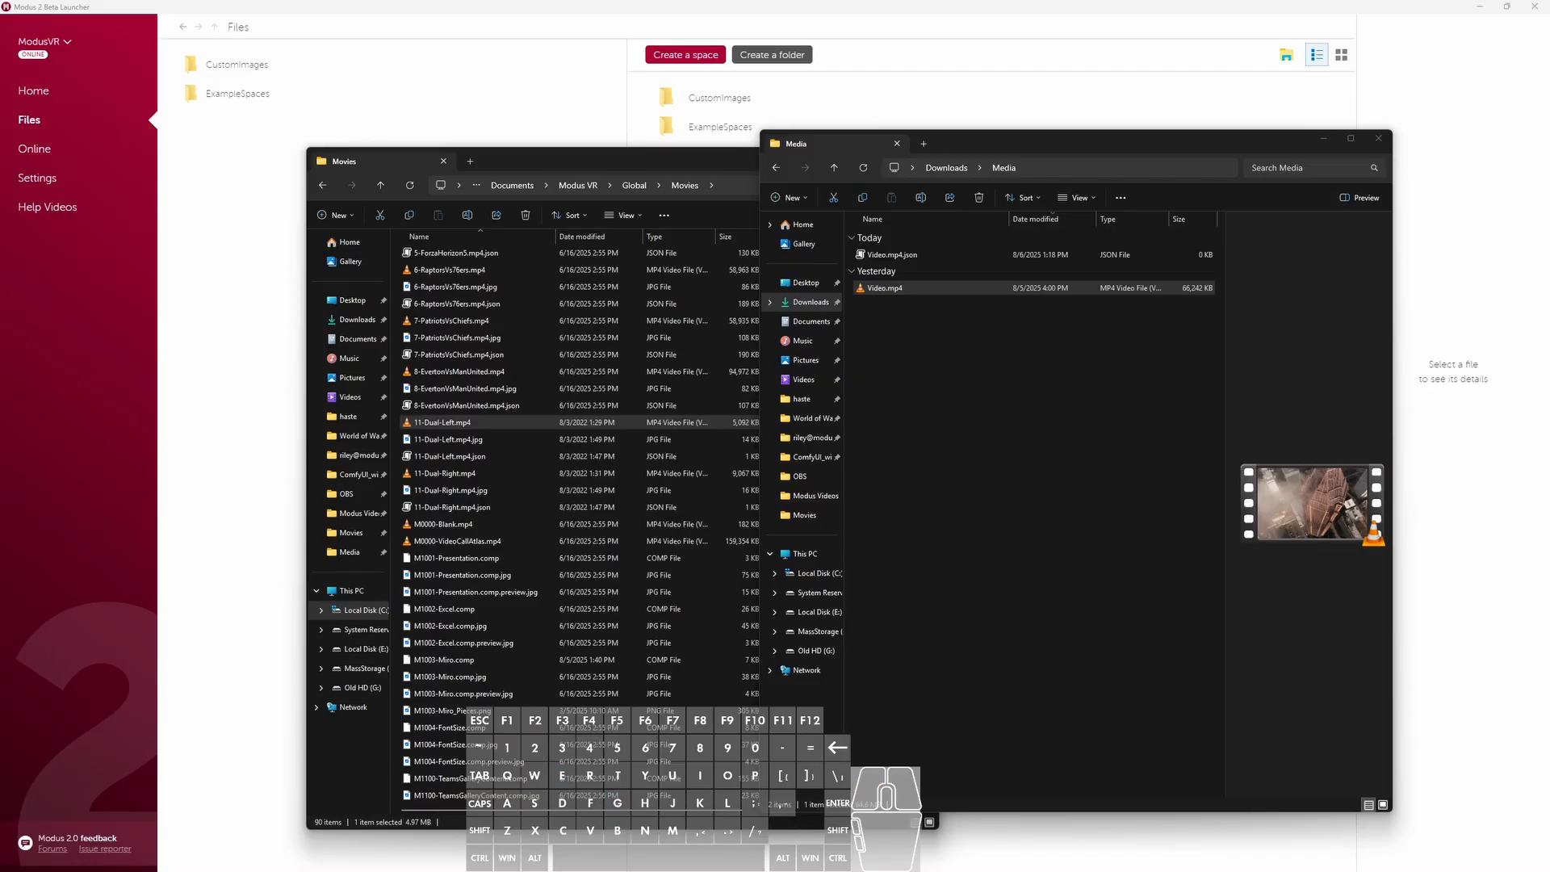
pyautogui.click(972, 403)
pyautogui.moveTo(888, 345); pyautogui.dragTo(898, 305)
# - Open Video.mp4.json from the Media folder in Notepad, using that app just once
pyautogui.click(904, 258)
pyautogui.click(925, 270)
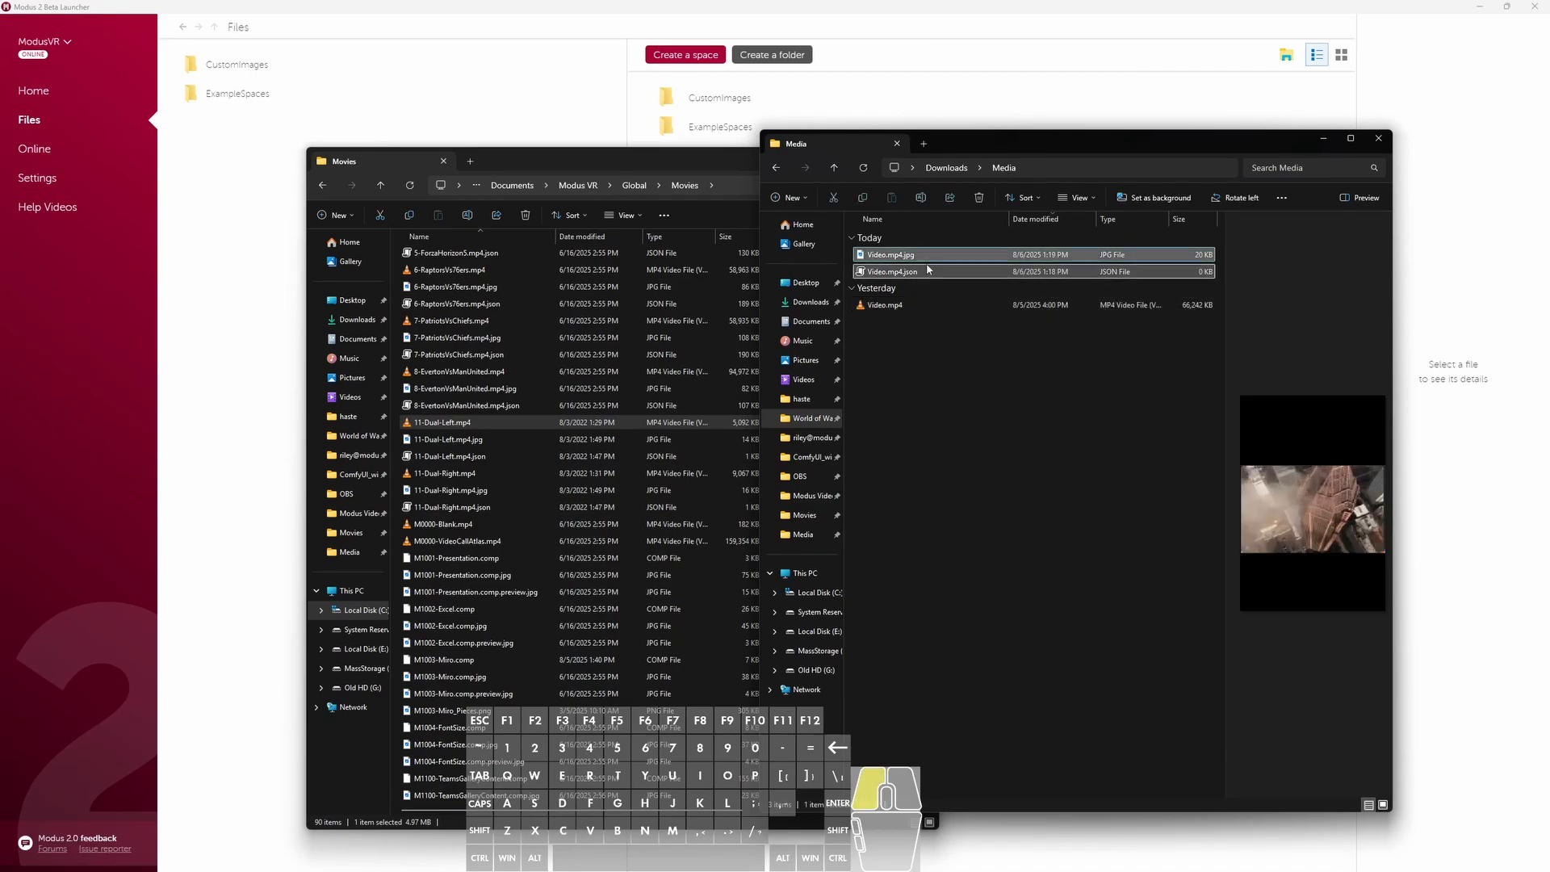
pyautogui.keyDown('ctrl'); pyautogui.click(933, 305); pyautogui.keyUp('ctrl')
pyautogui.click(903, 272)
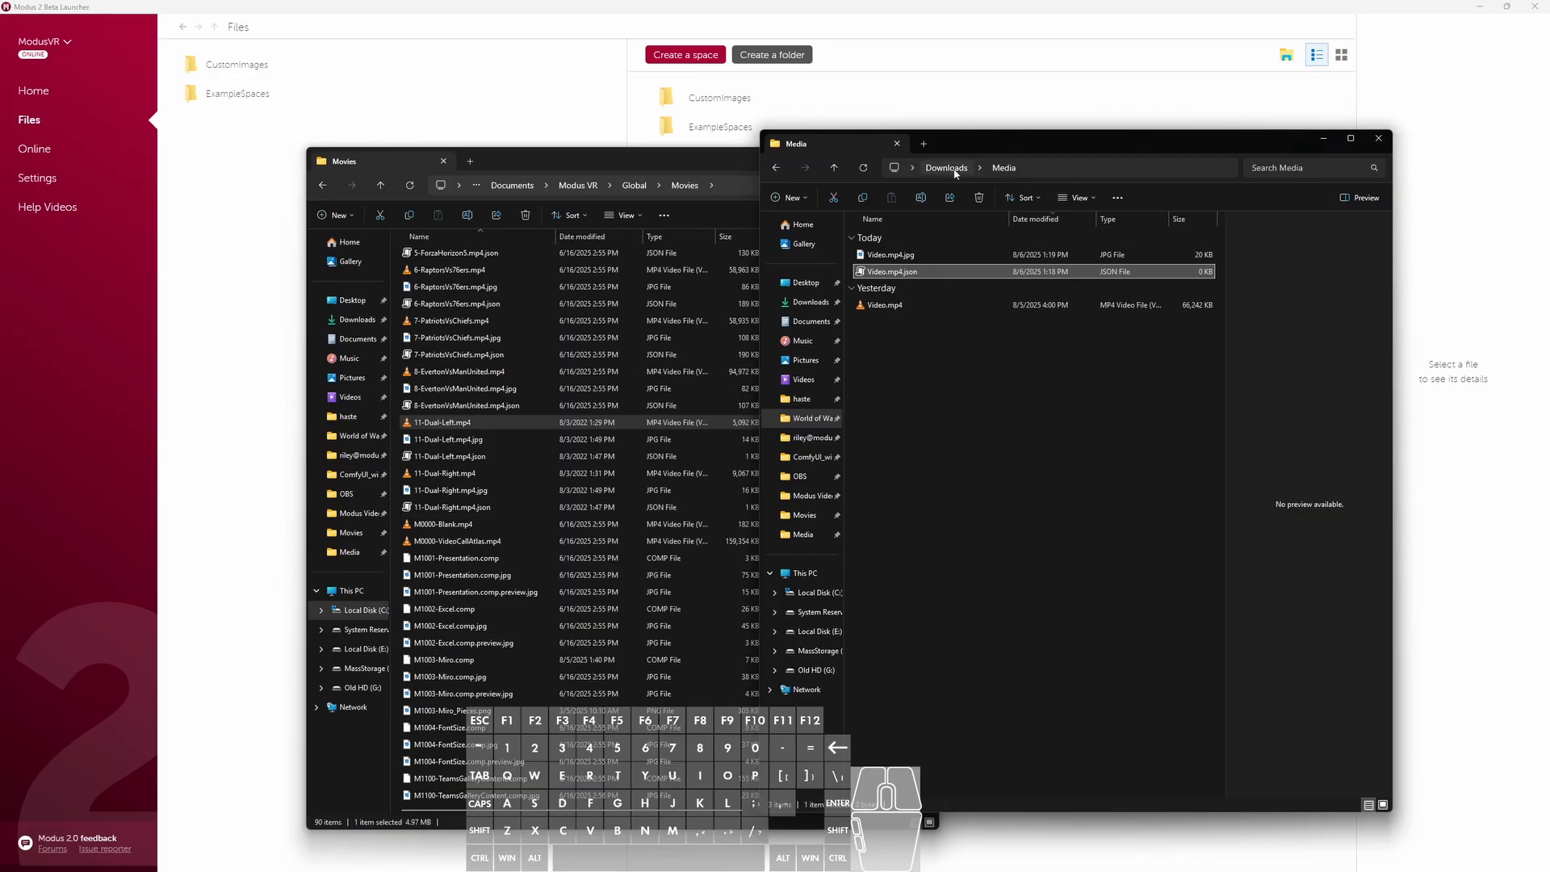
pyautogui.moveTo(1023, 153); pyautogui.dragTo(1074, 172)
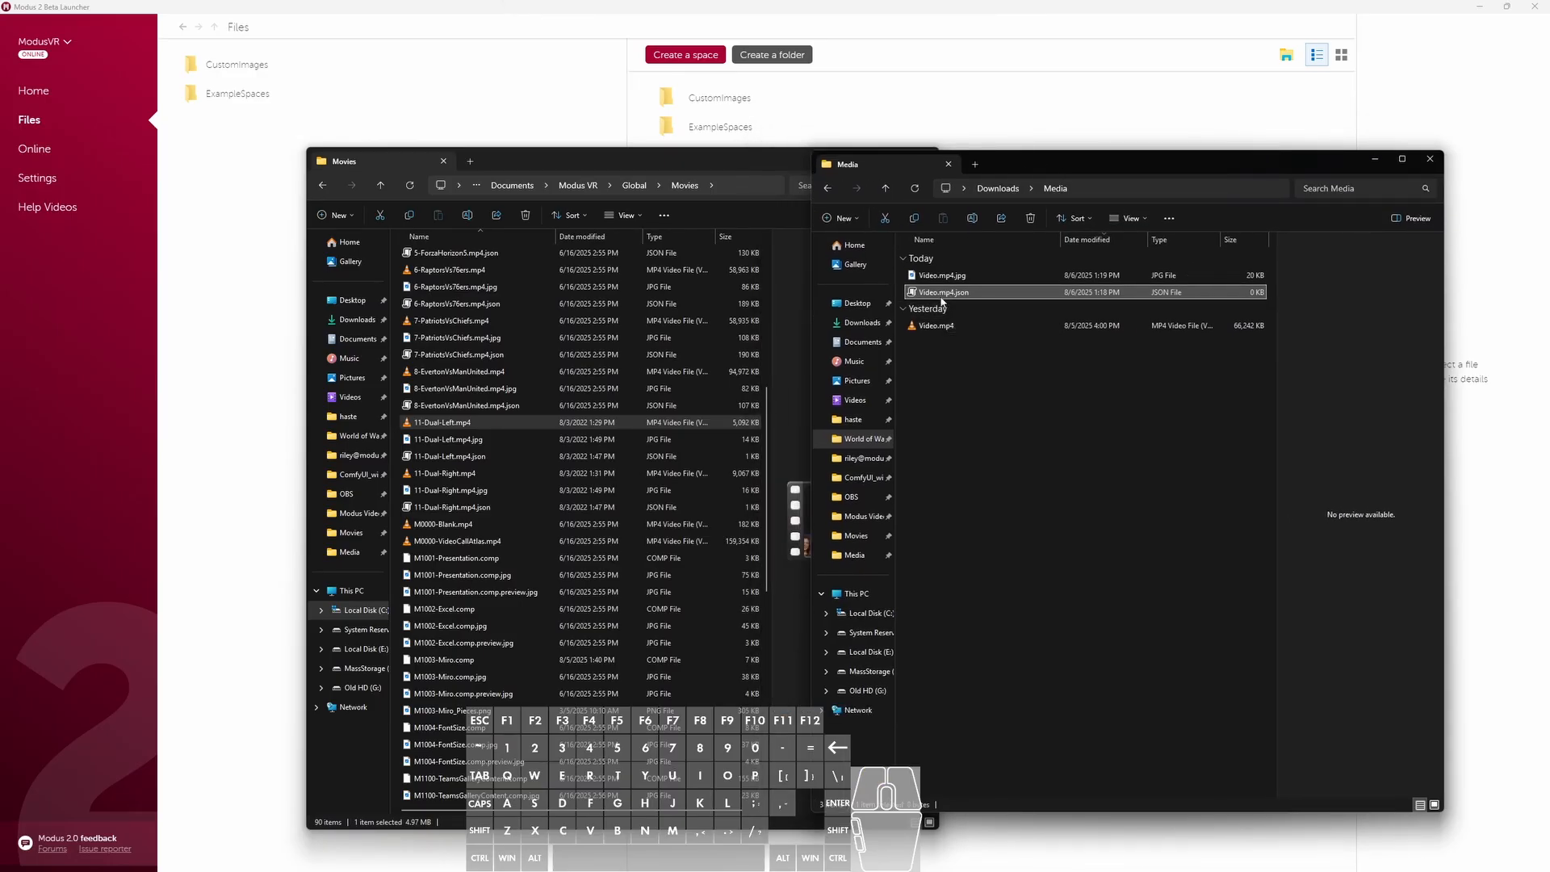
pyautogui.rightClick(937, 296)
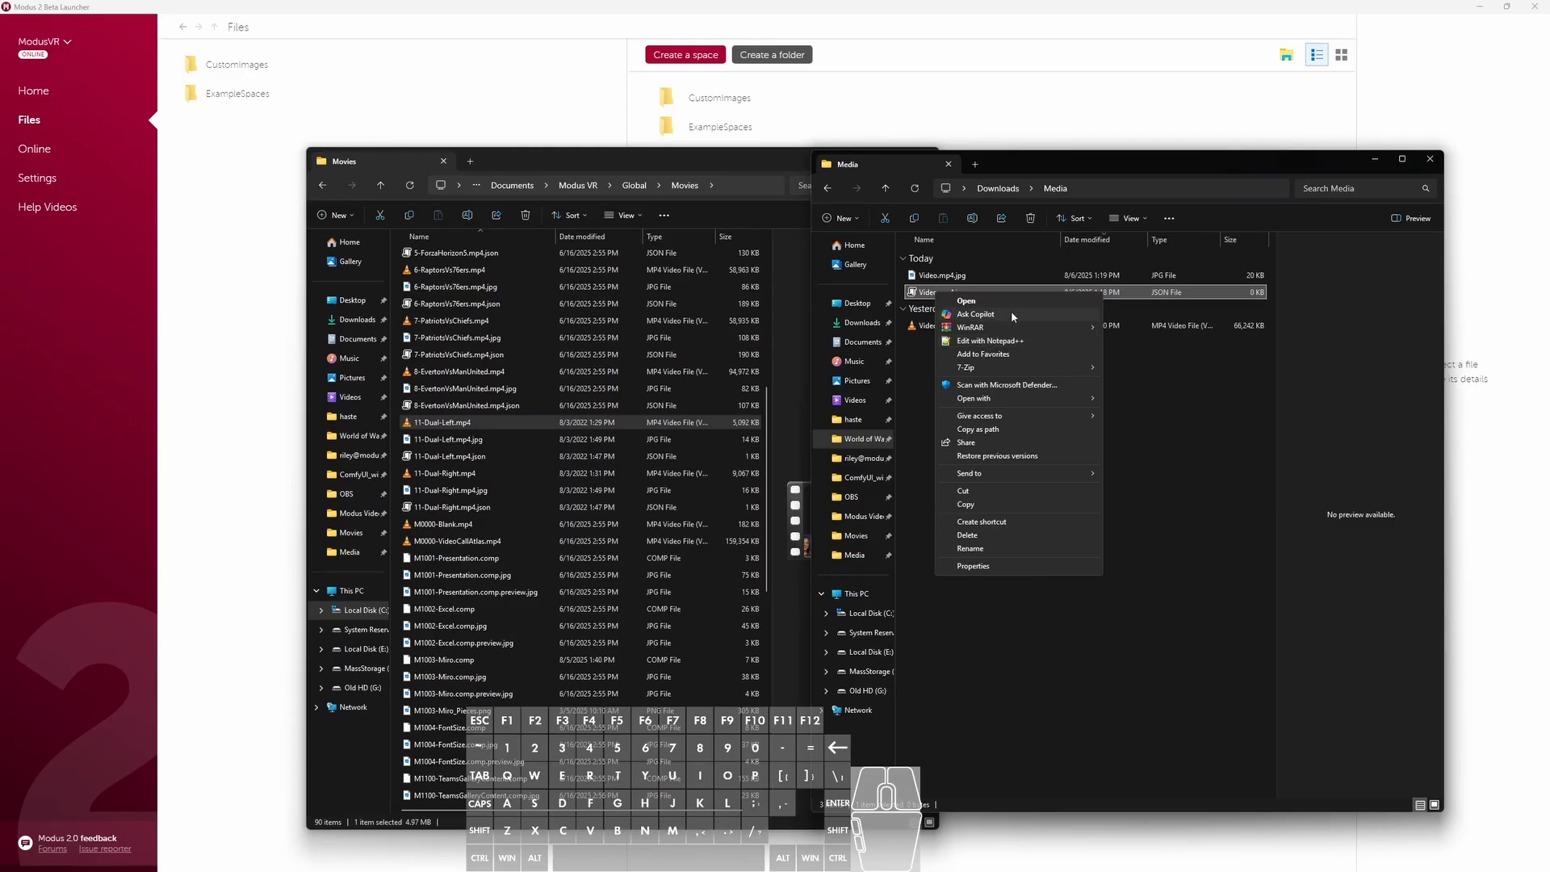
pyautogui.moveTo(1001, 400)
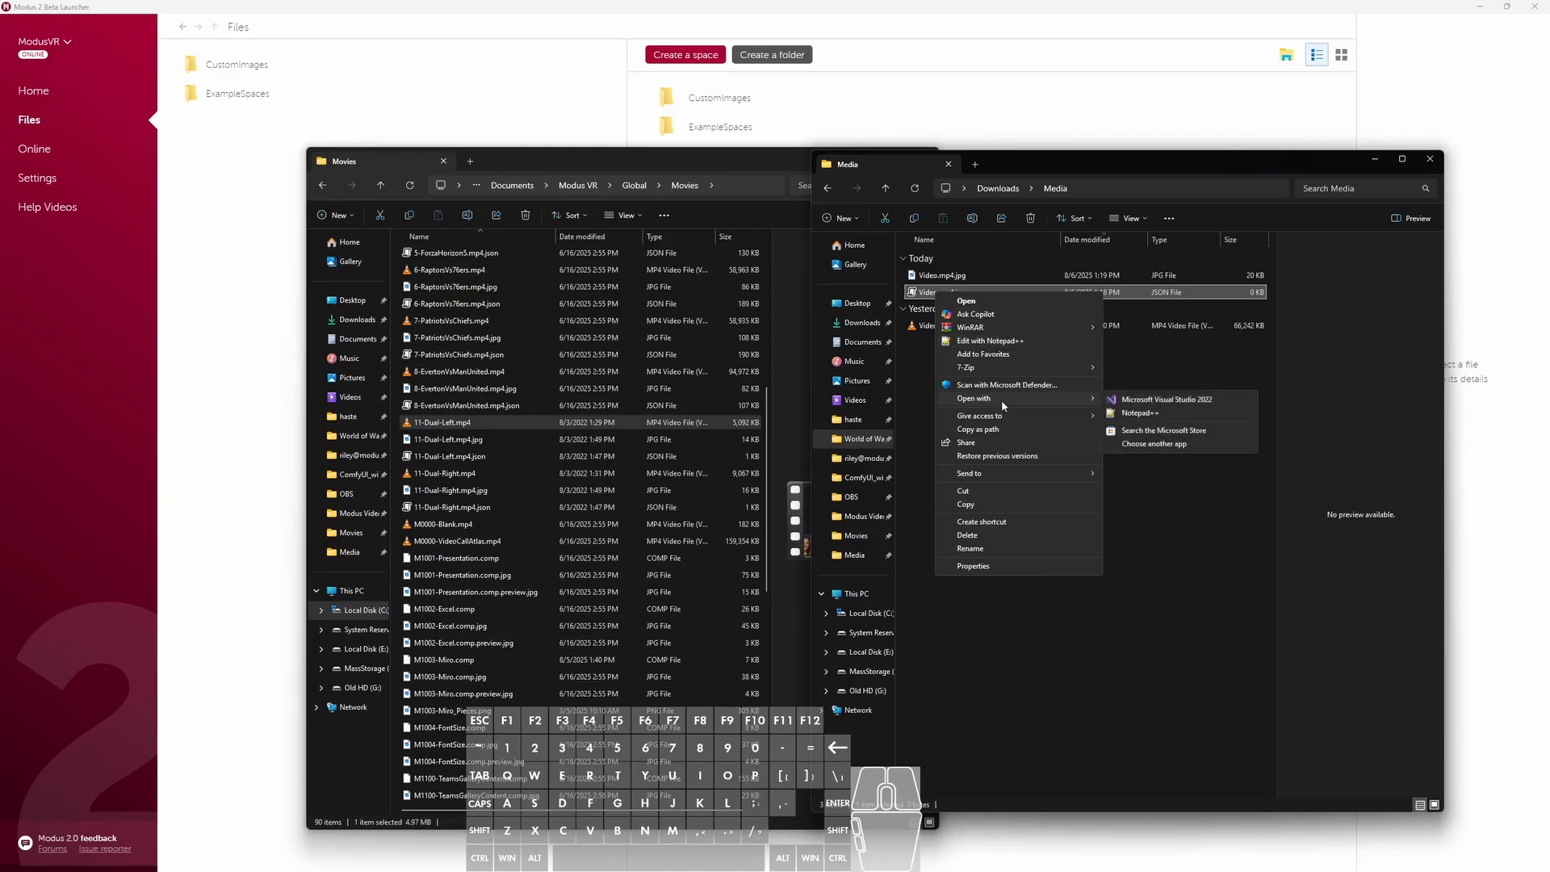
pyautogui.click(1174, 443)
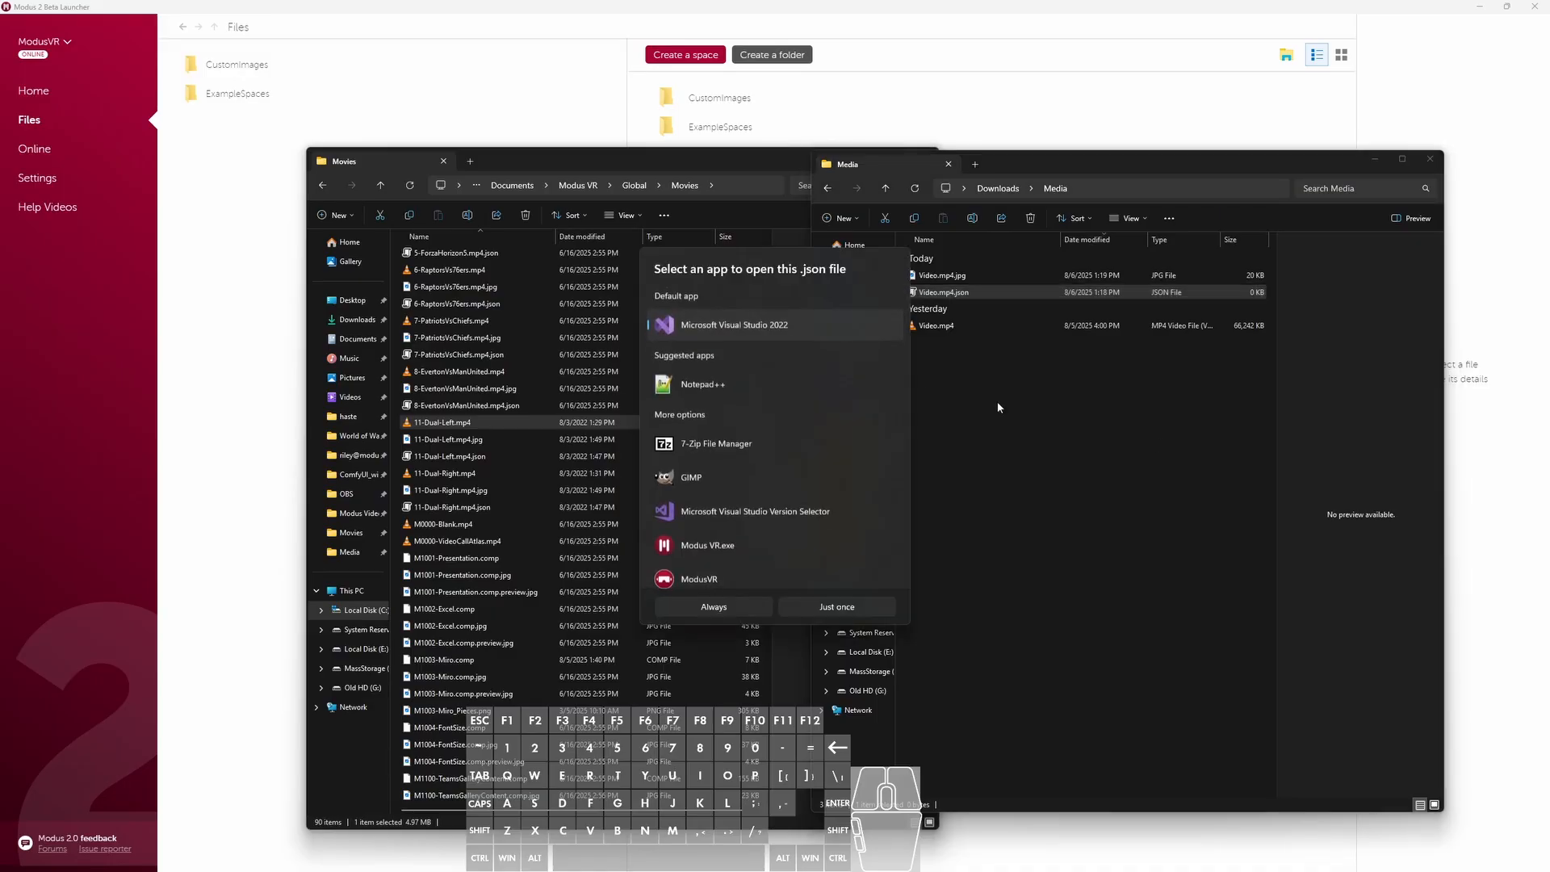
pyautogui.scroll(-2, 776, 504)
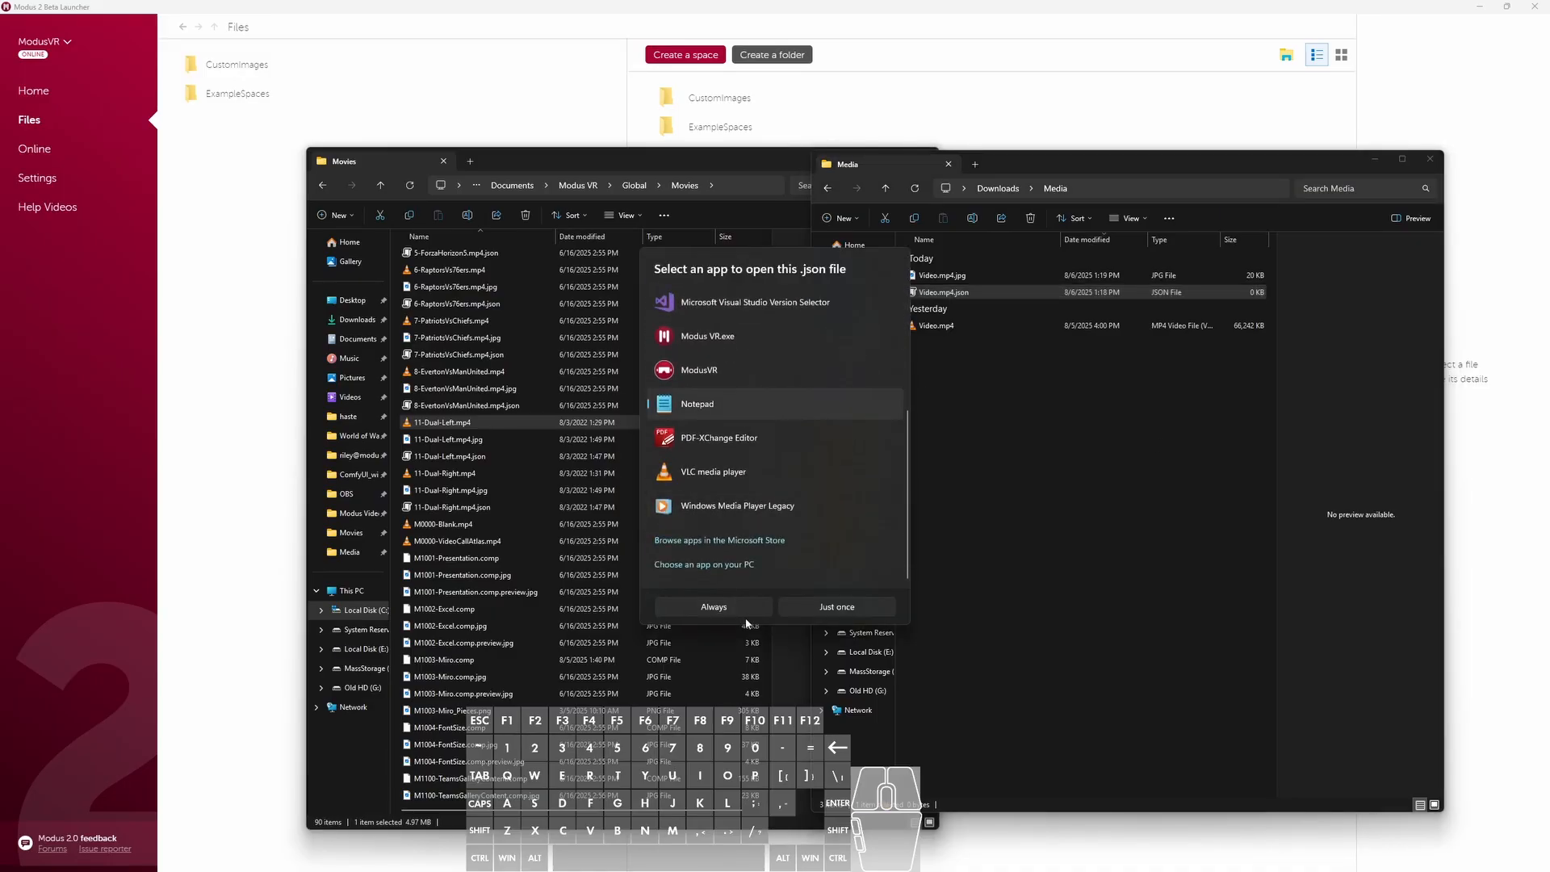
pyautogui.click(832, 611)
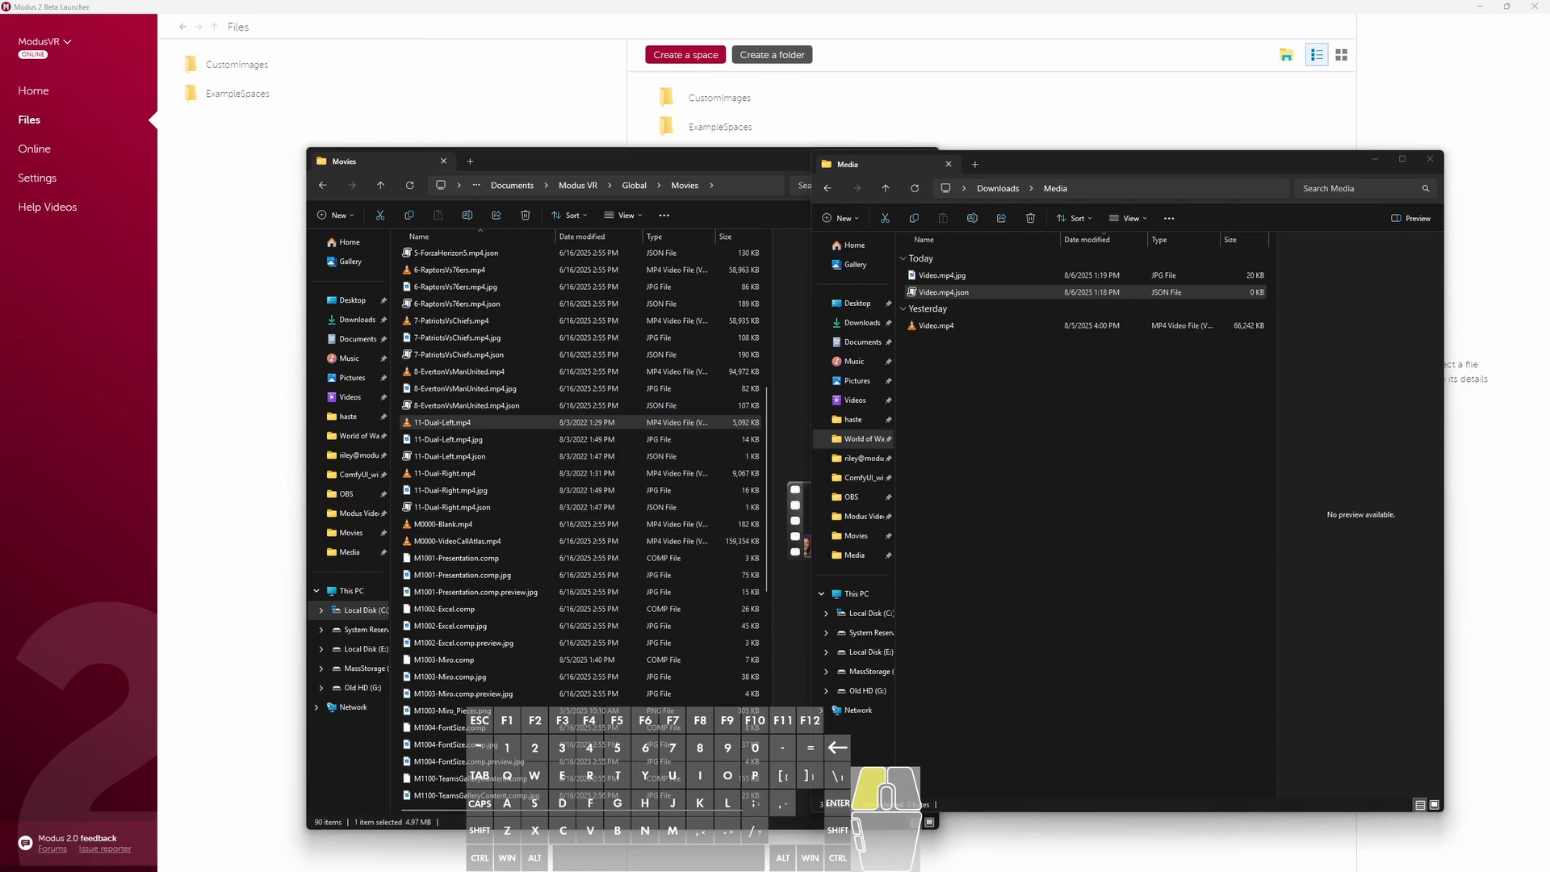
pyautogui.moveTo(906, 869); pyautogui.dragTo(1130, 340)
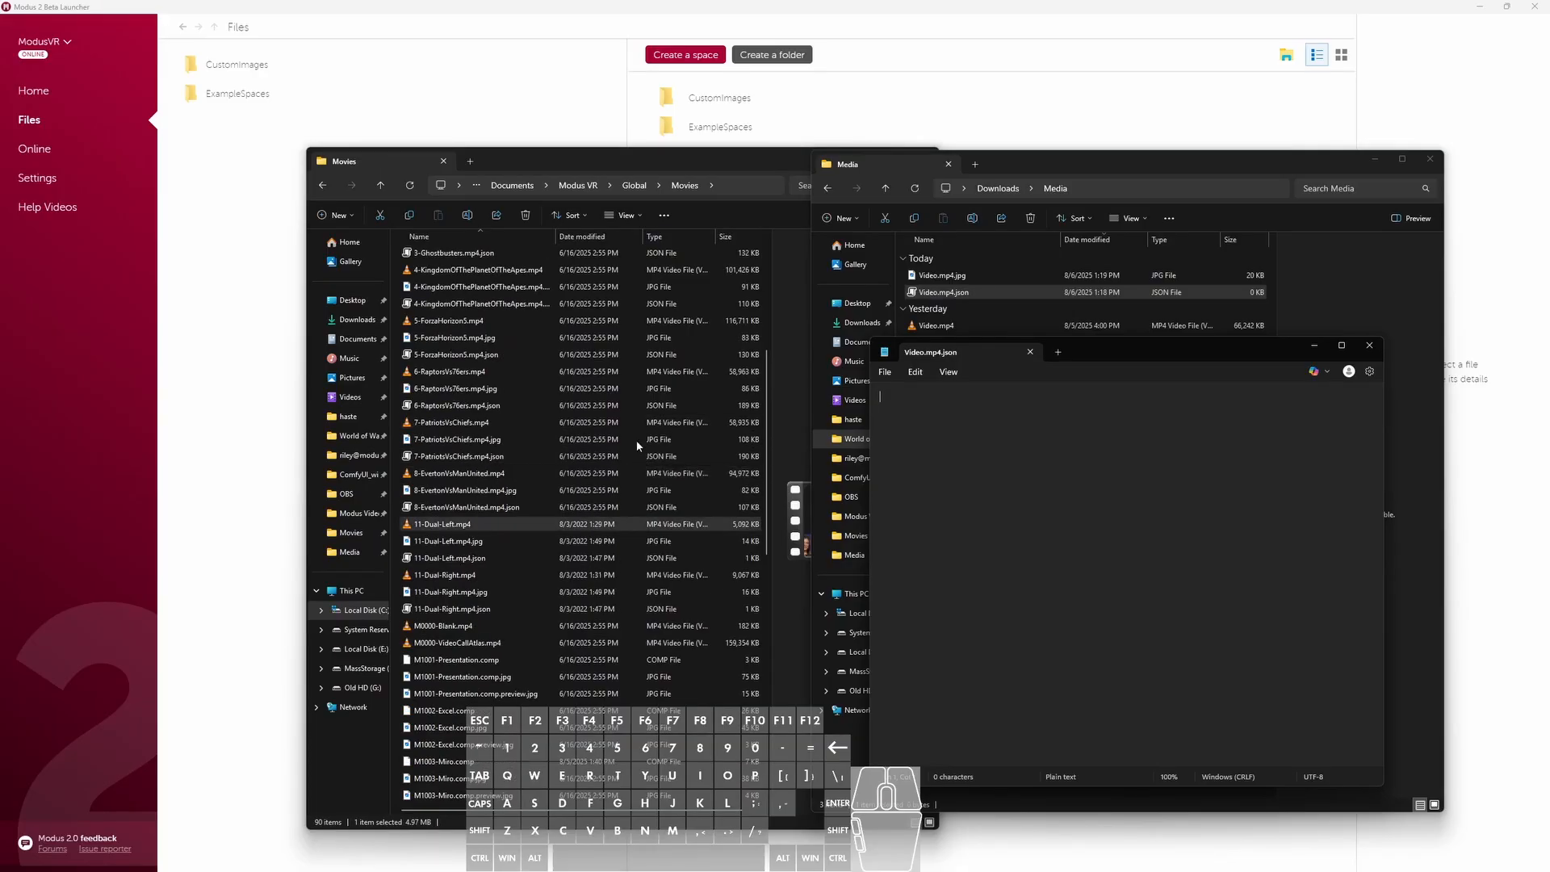
# - Open 8-EvertonVsManUnited.mp4.json from the Movies folder in Notepad and copy its entire text
pyautogui.scroll(2, 488, 484)
pyautogui.click(488, 507)
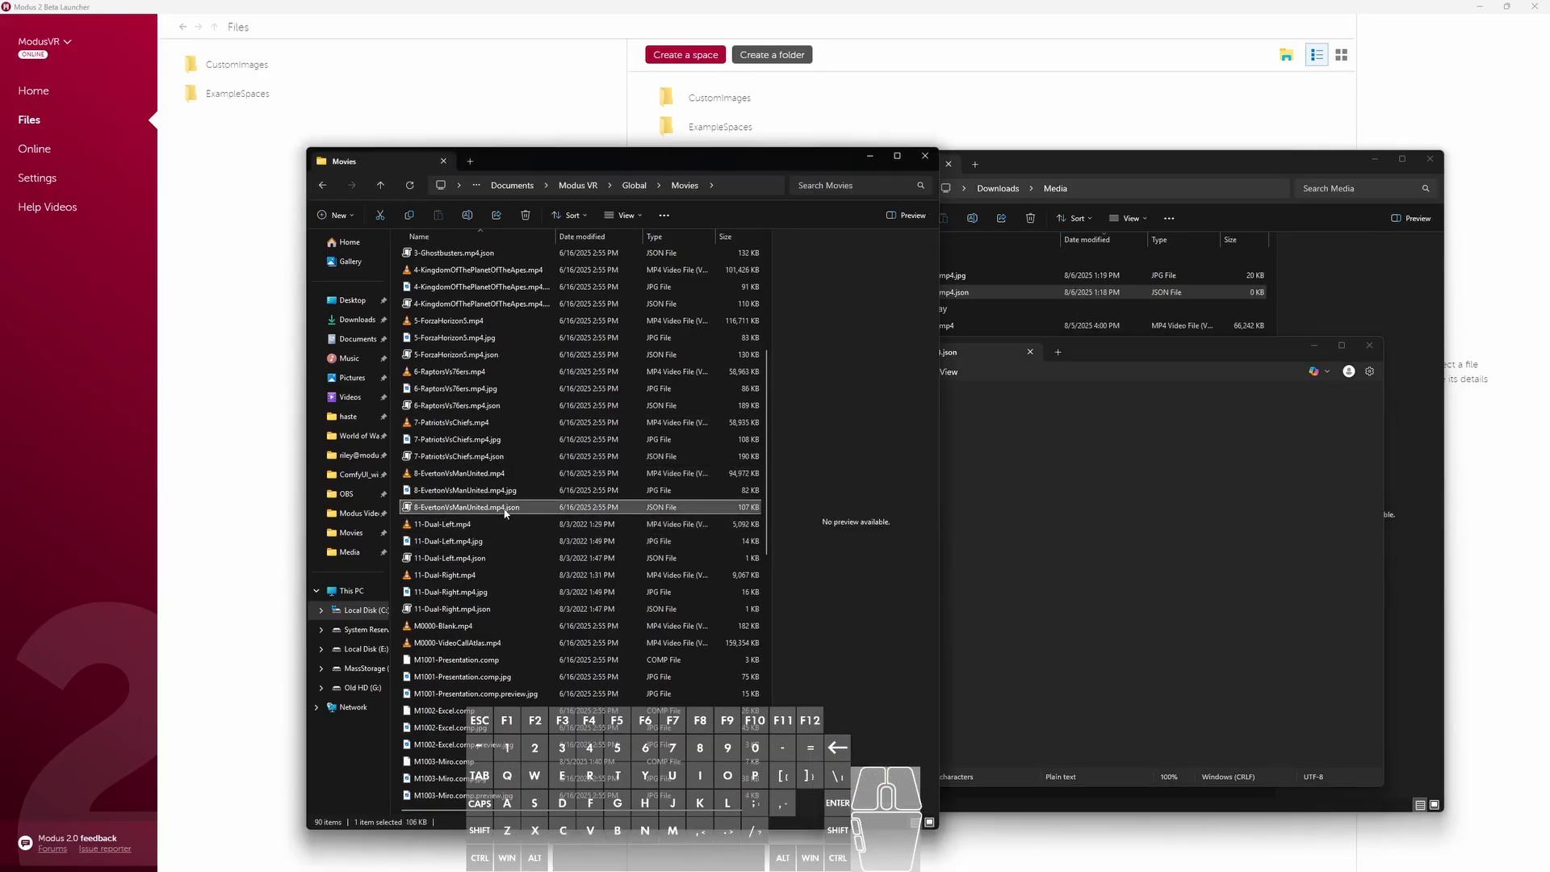
pyautogui.rightClick(505, 510)
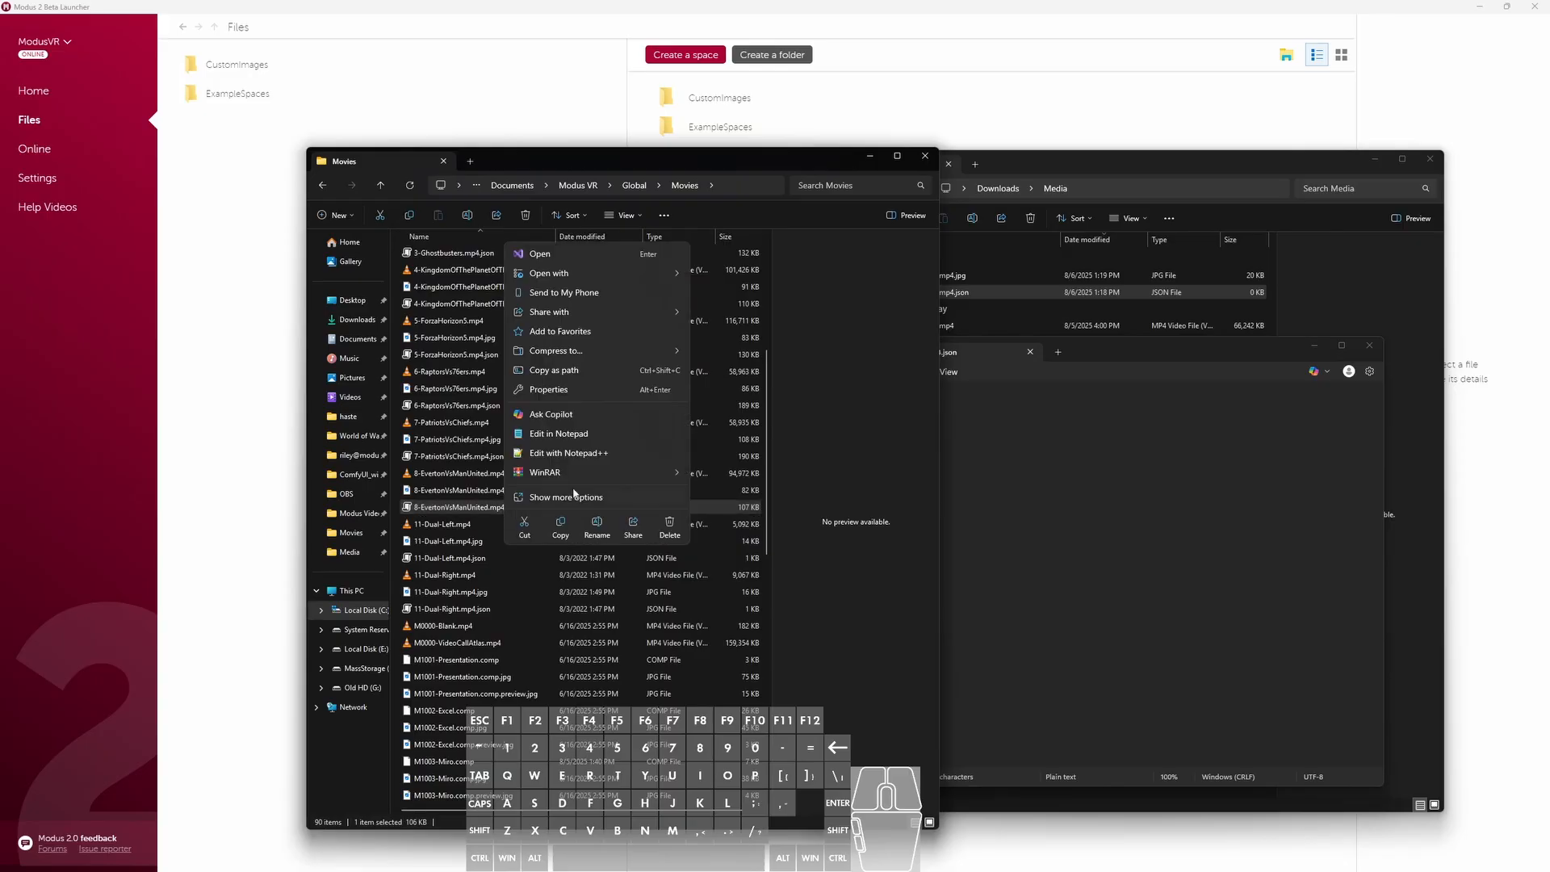
pyautogui.moveTo(565, 273)
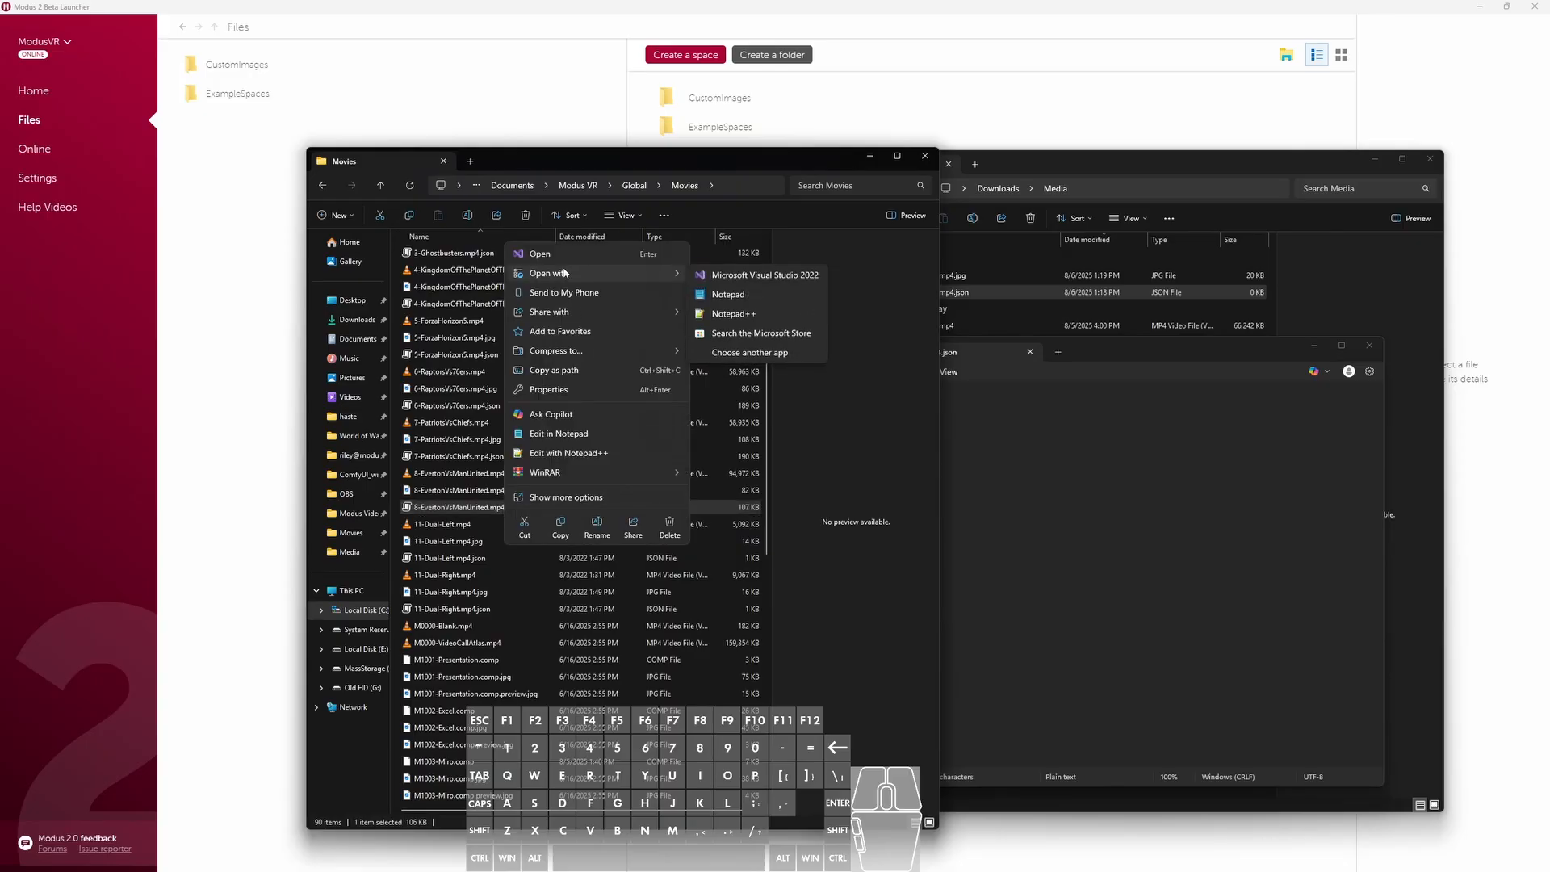
pyautogui.click(754, 297)
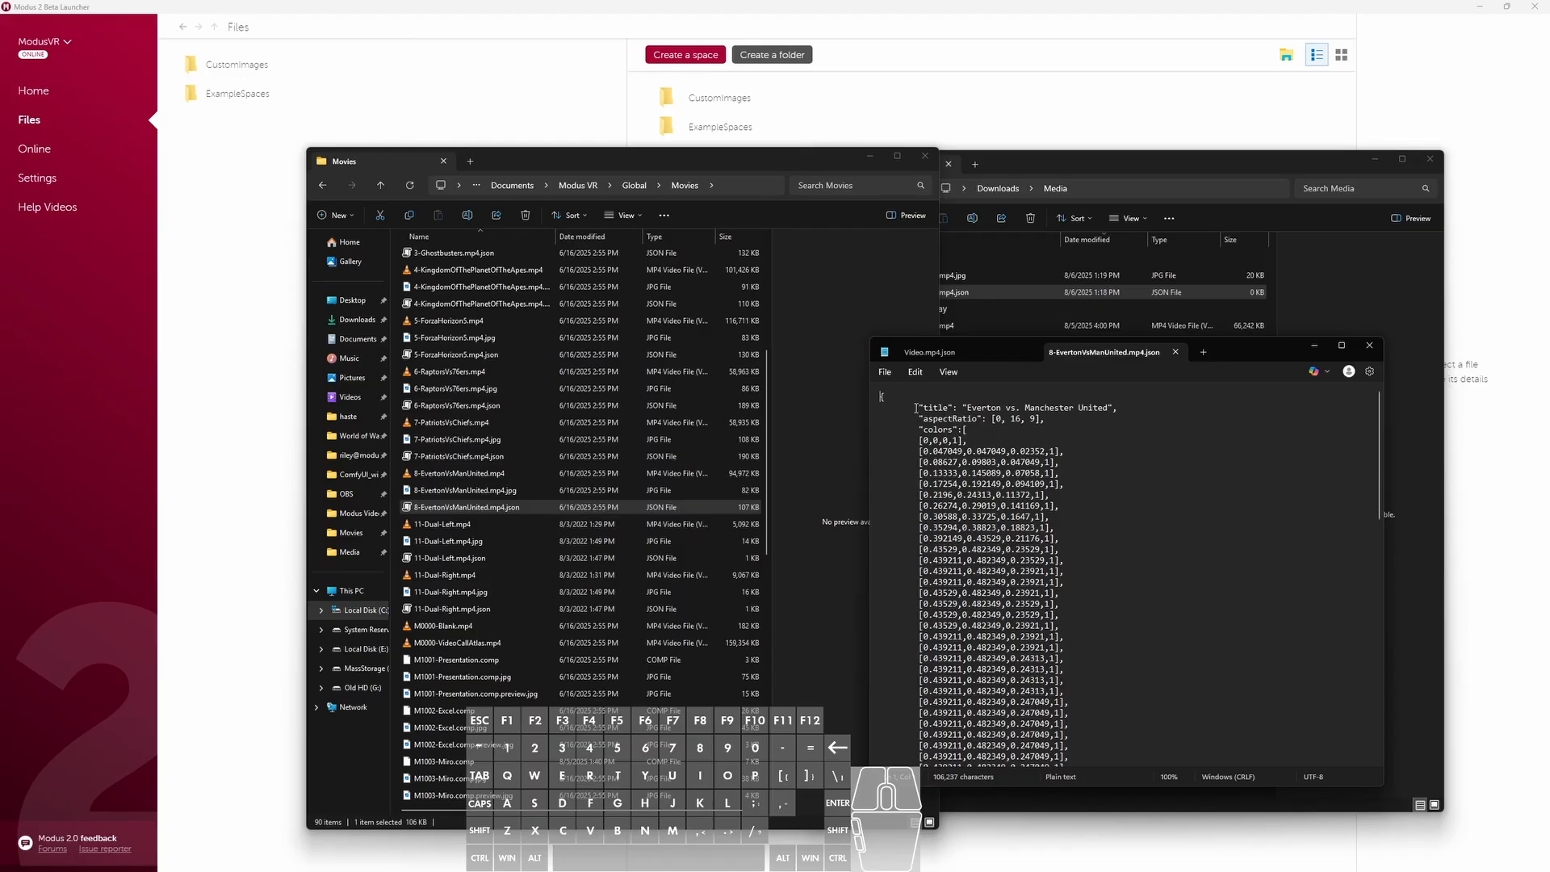
pyautogui.click(883, 402)
pyautogui.hotkey('ctrl', 'a')
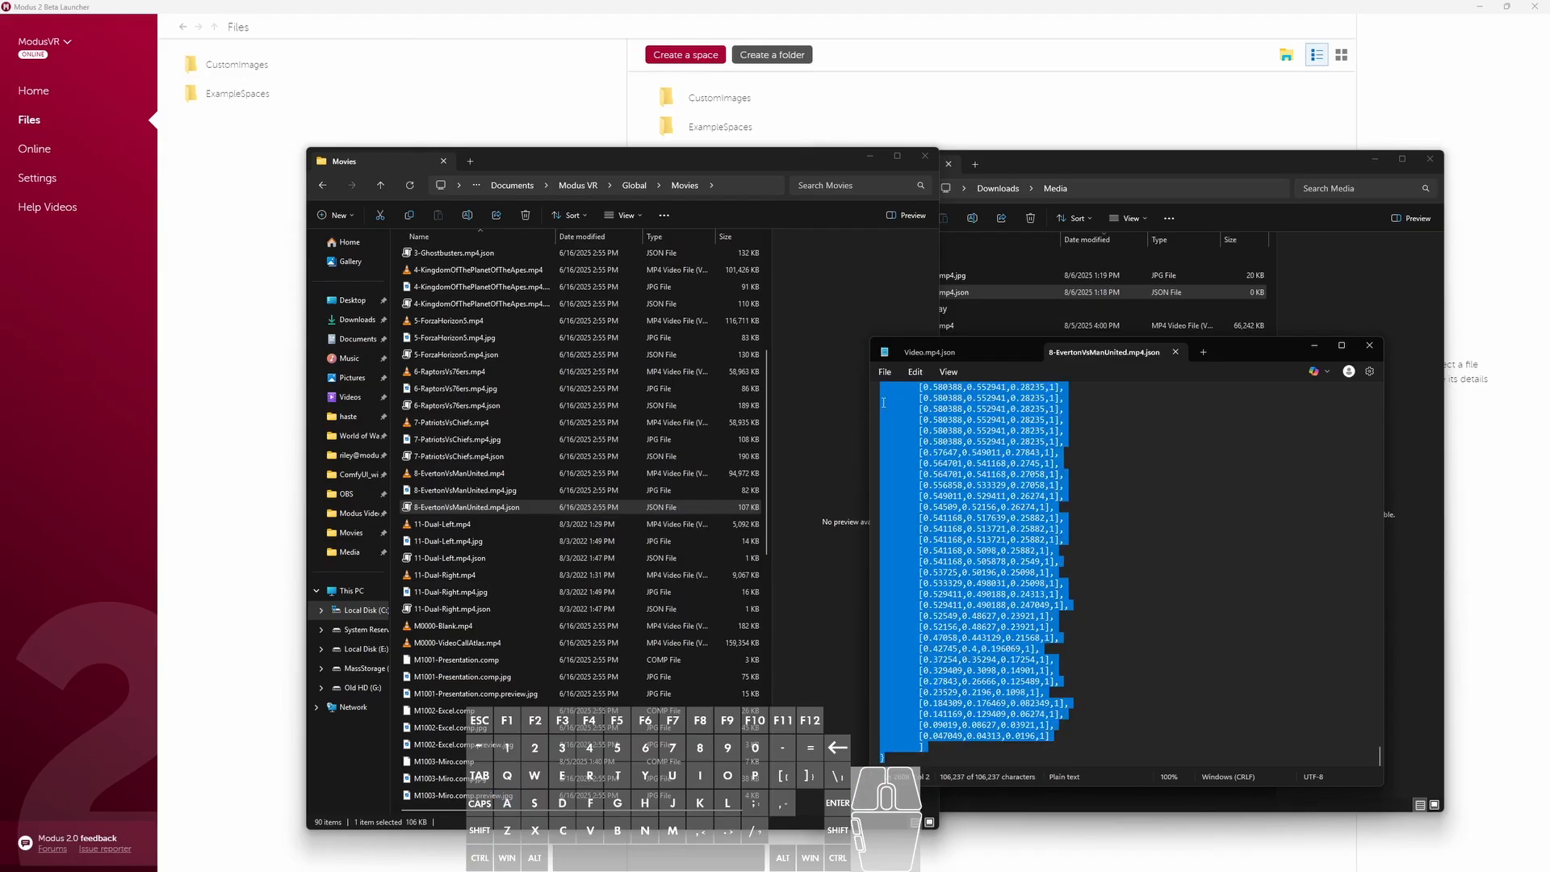
pyautogui.hotkey('ctrl', 'c')
pyautogui.click(1268, 741)
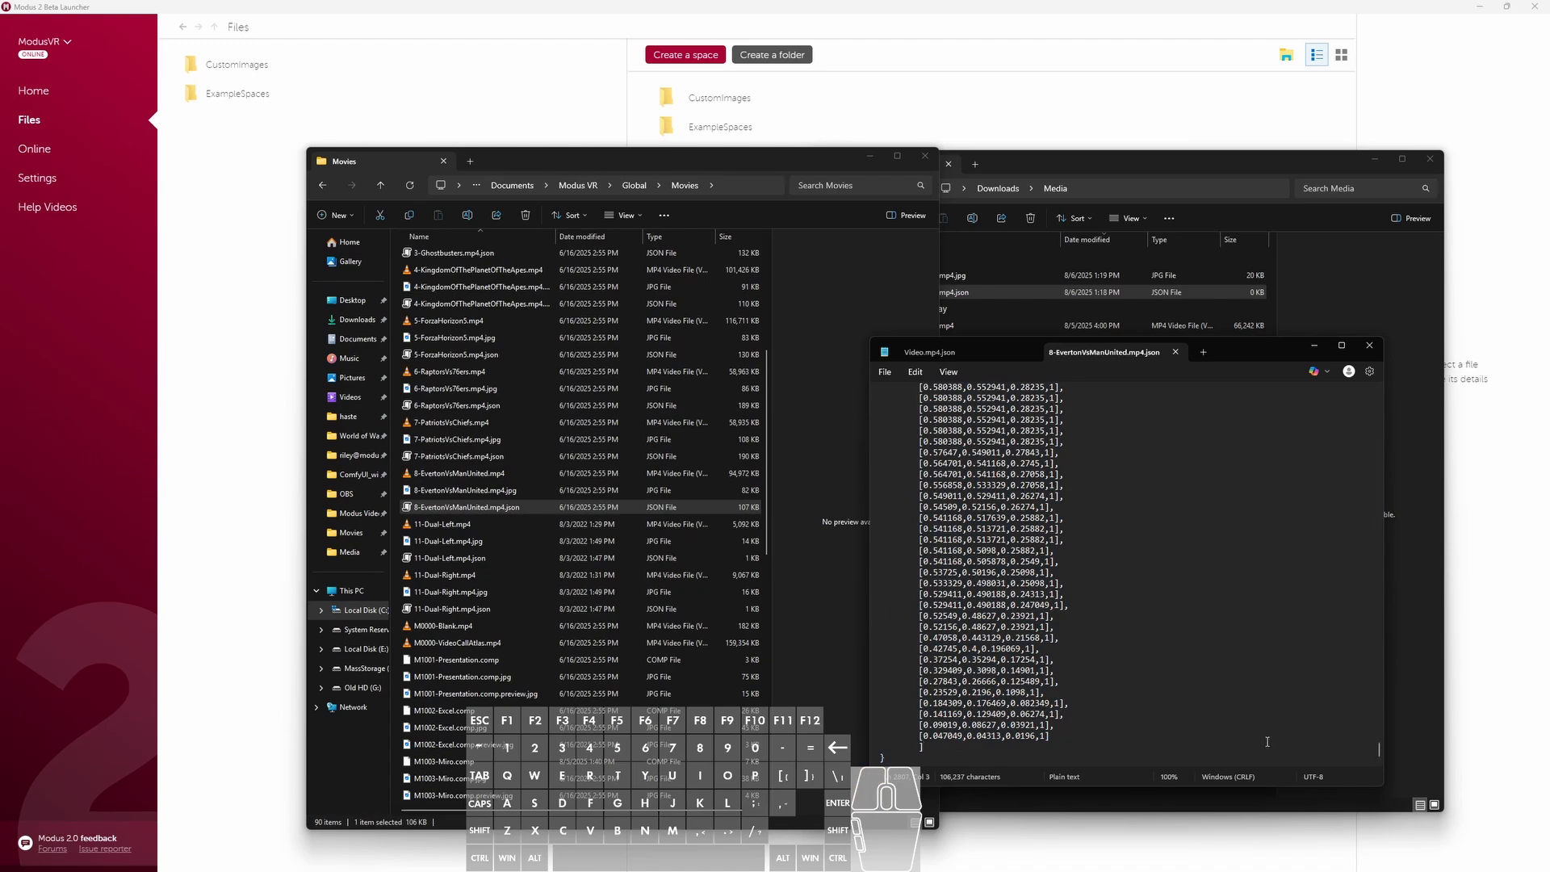
# - Paste the copied JSON text into the empty Video.mp4.json document
pyautogui.click(1131, 170)
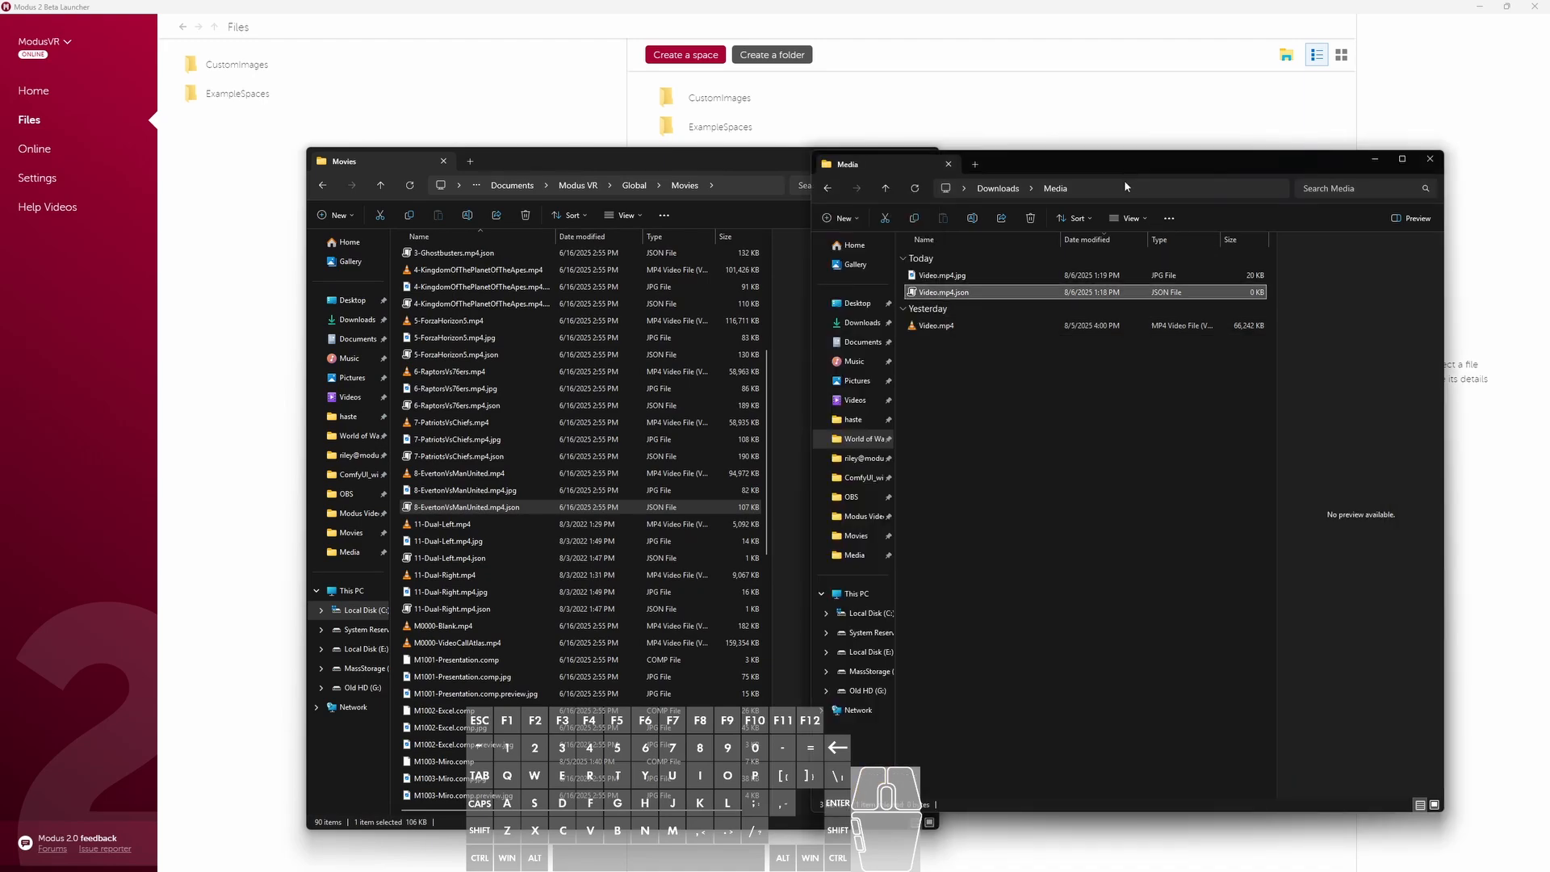
pyautogui.rightClick(985, 297)
pyautogui.click(1170, 591)
pyautogui.hotkey('alt', 'Tab')
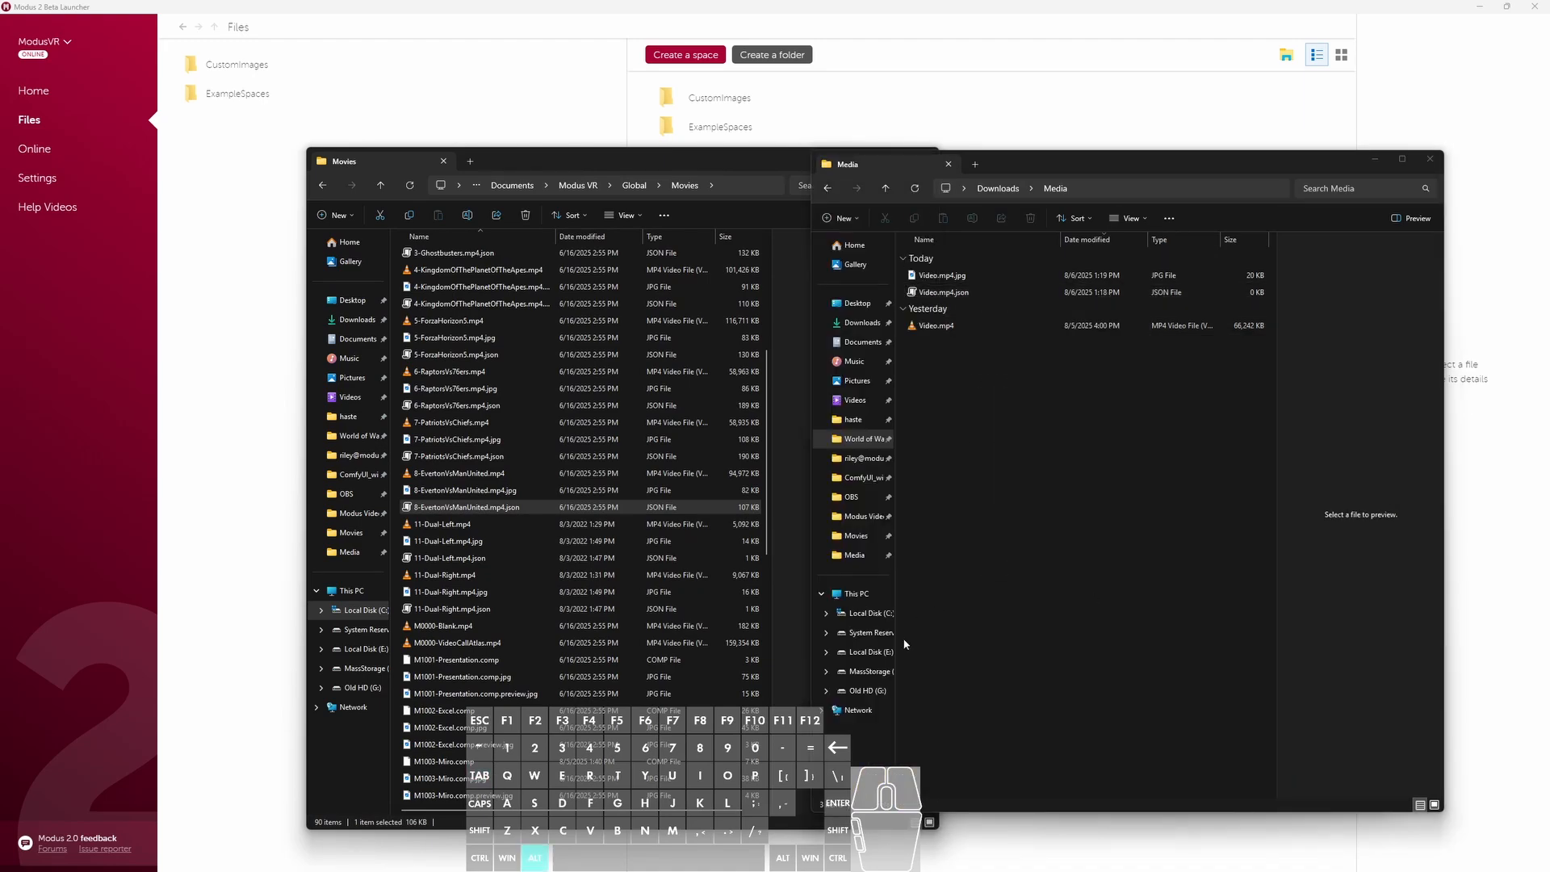
pyautogui.click(967, 349)
pyautogui.hotkey('ctrl', 'v')
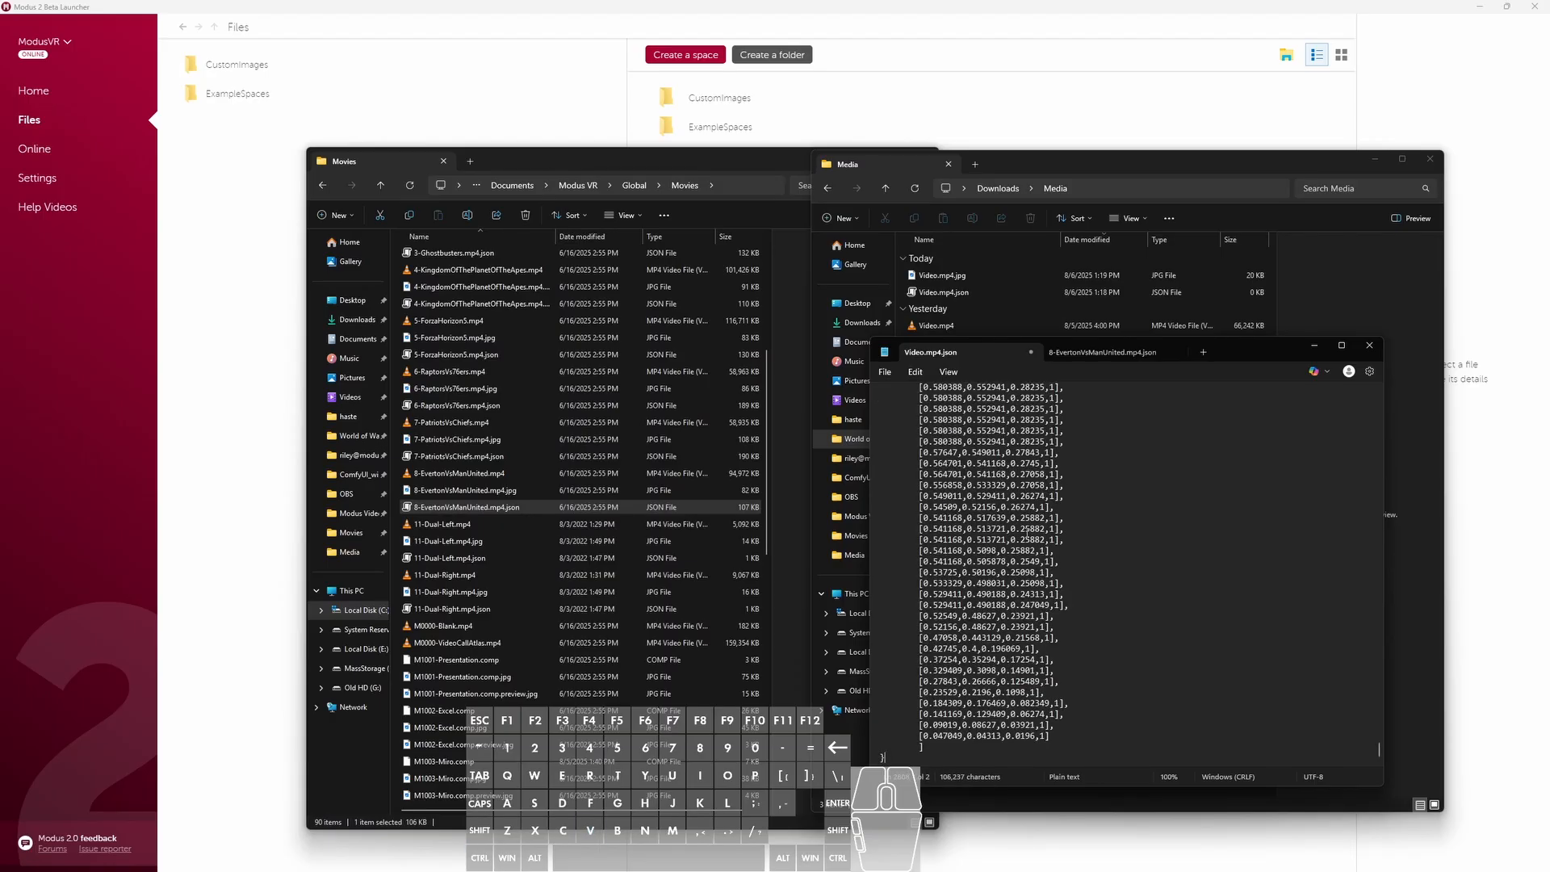
# - Delete all color entries in Video.mp4.json after the first [0,0,0,1] row, keeping the final closing brace
pyautogui.moveTo(1064, 742); pyautogui.dragTo(953, 381)
pyautogui.moveTo(1378, 757); pyautogui.dragTo(1360, 399)
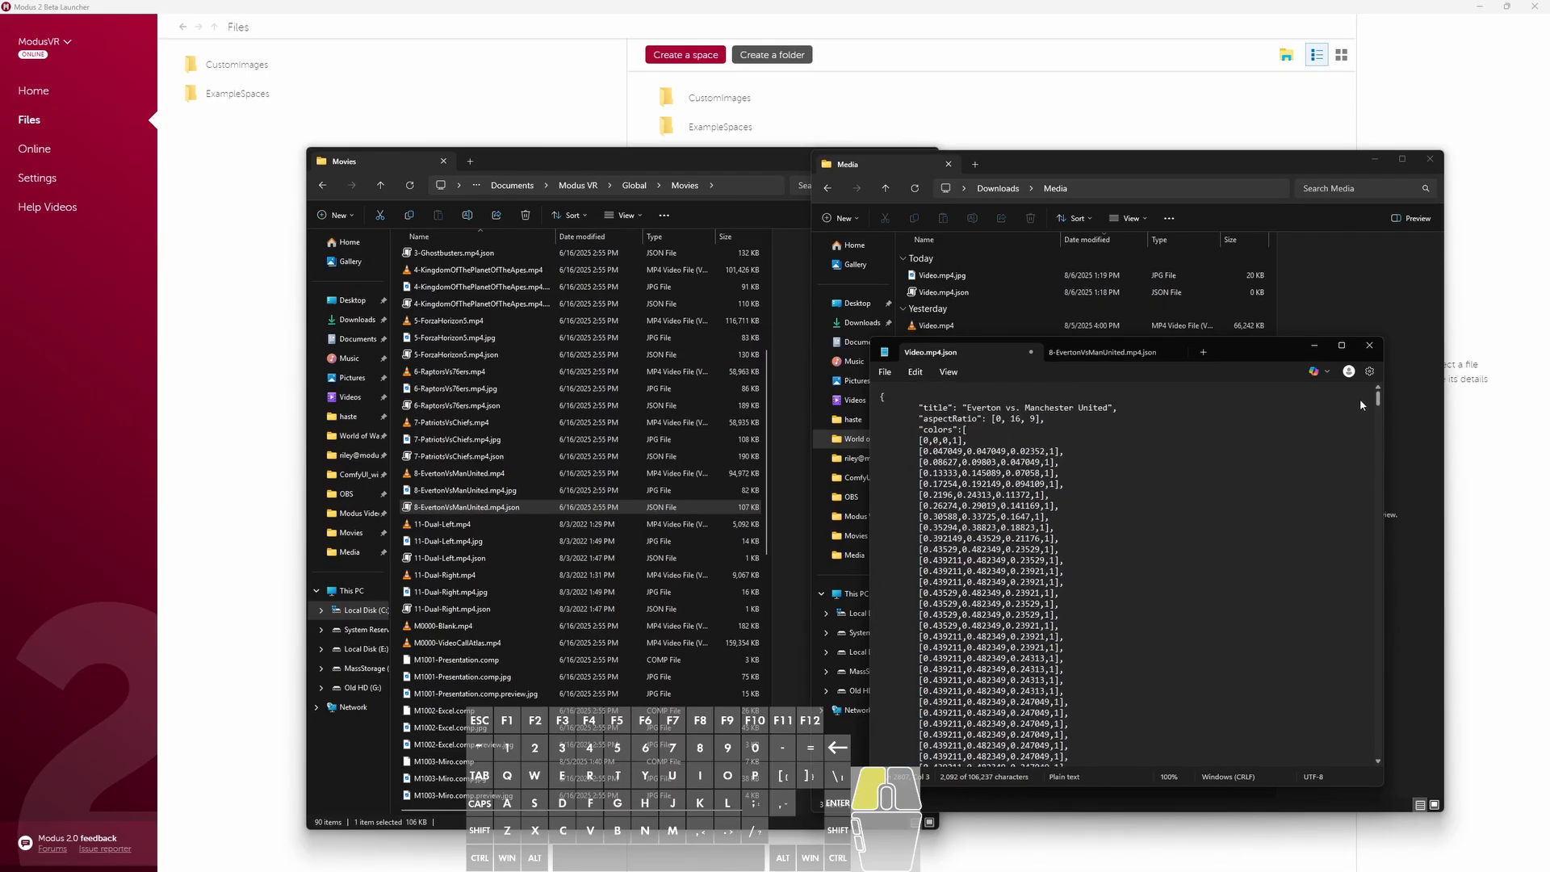
pyautogui.keyDown('shift'); pyautogui.click(915, 452); pyautogui.keyUp('shift')
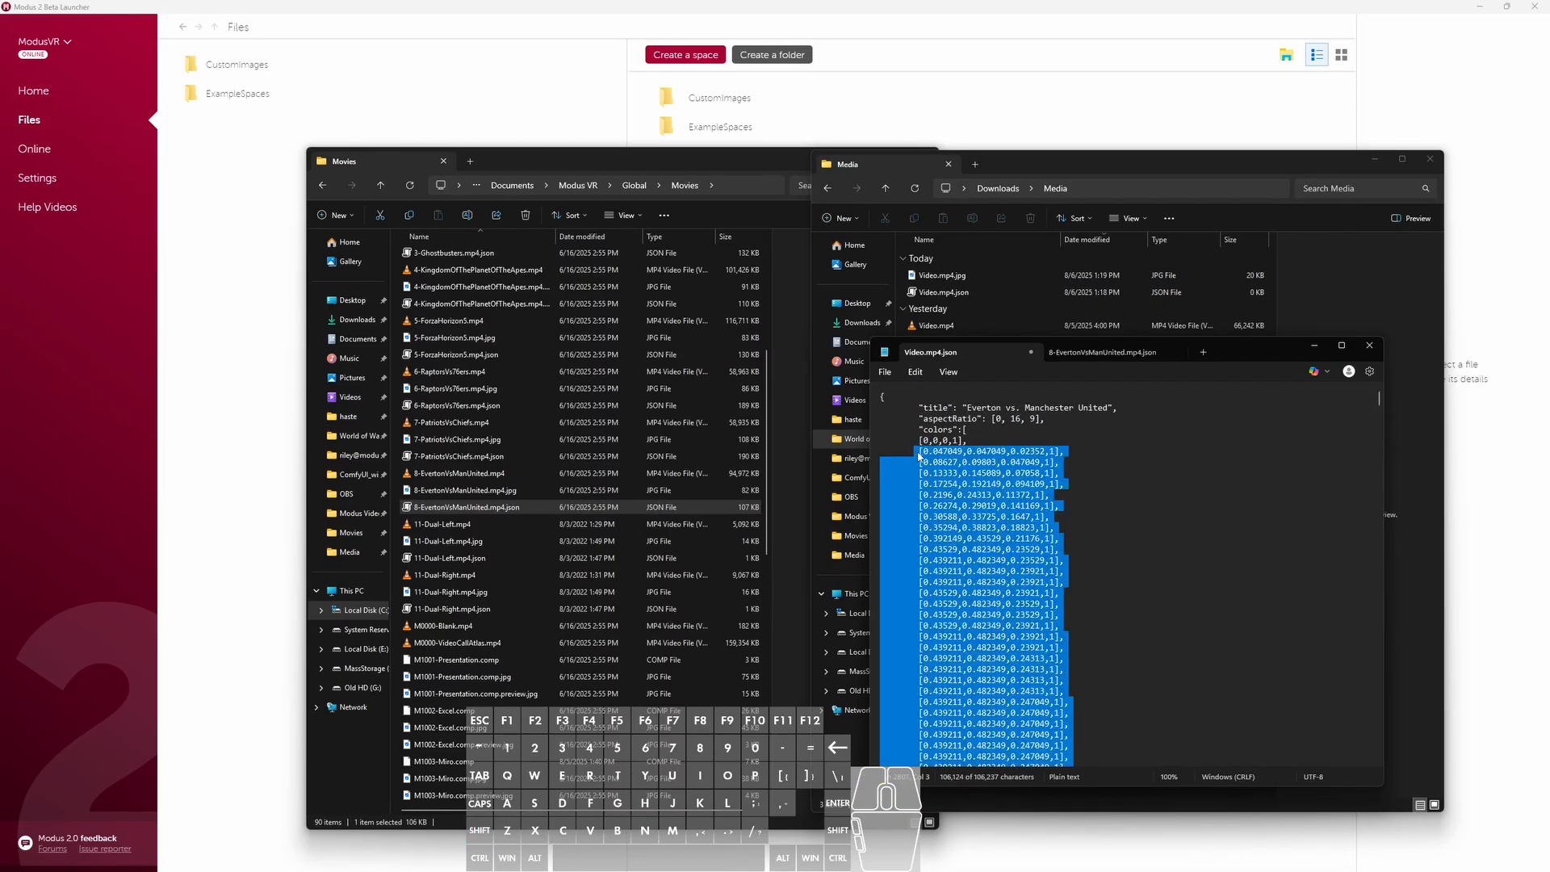
pyautogui.press('BackSpace')
pyautogui.press('BackSpace')
pyautogui.press('BackSpace')
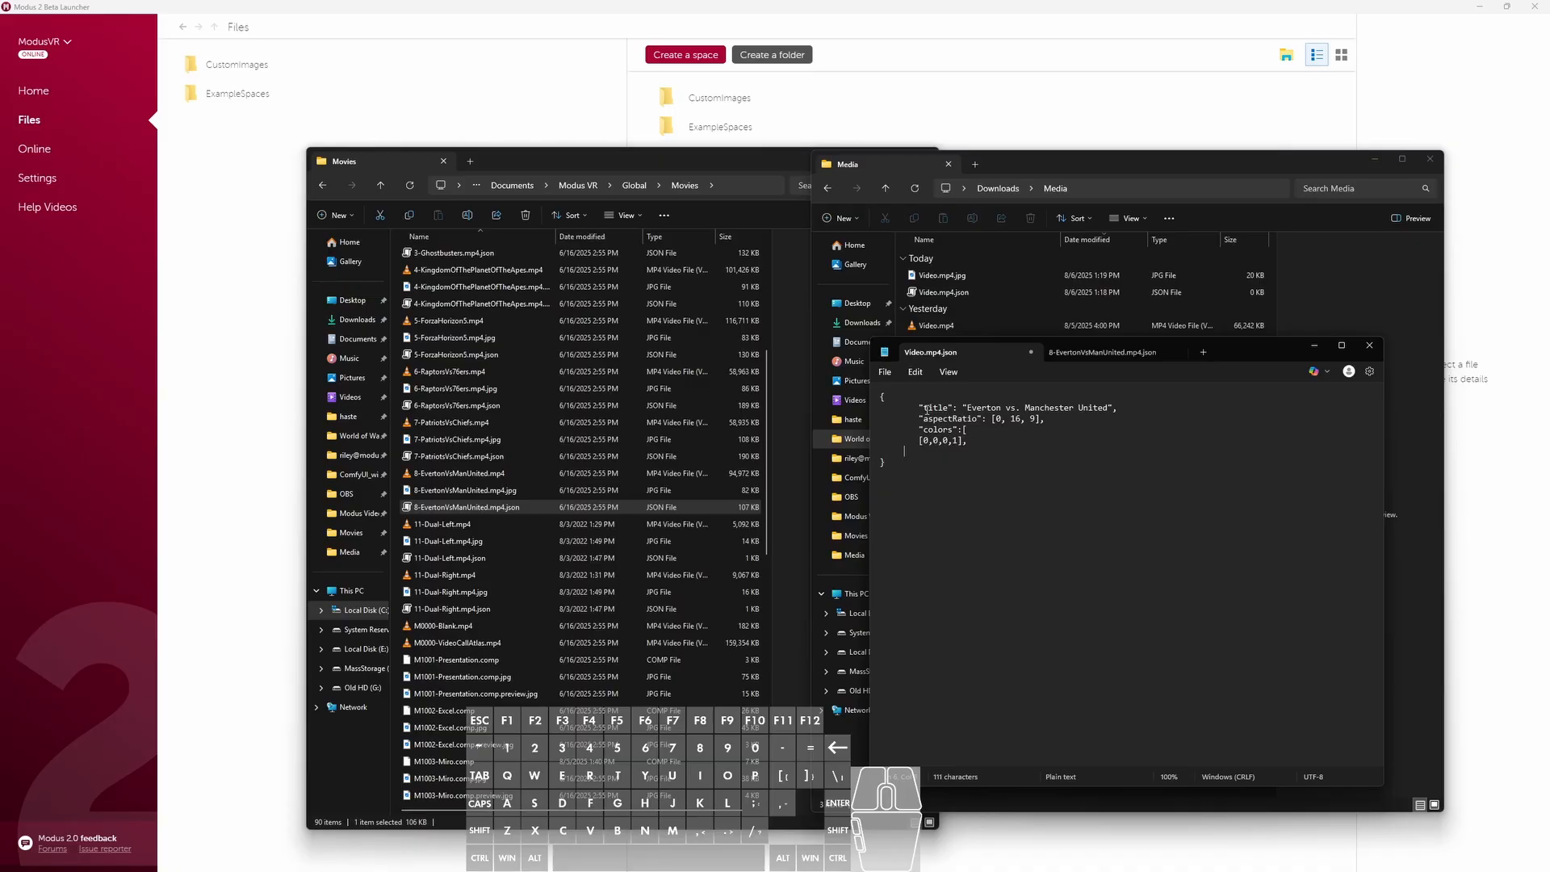
# - Replace the title value in Video.mp4.json with "Video"
pyautogui.moveTo(1110, 408); pyautogui.dragTo(969, 408)
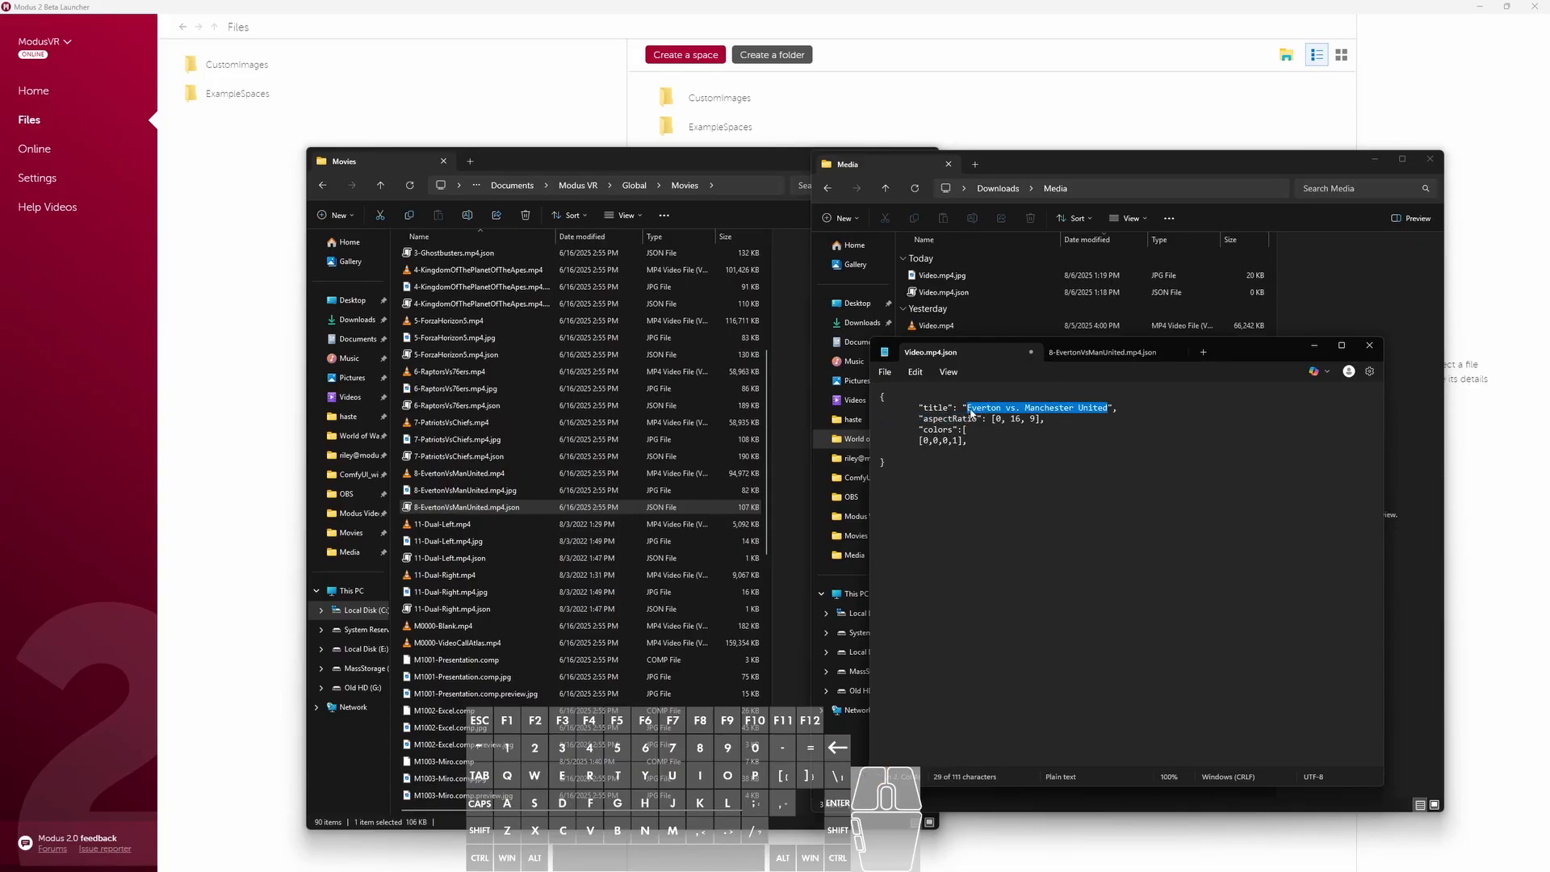
pyautogui.write('Video')
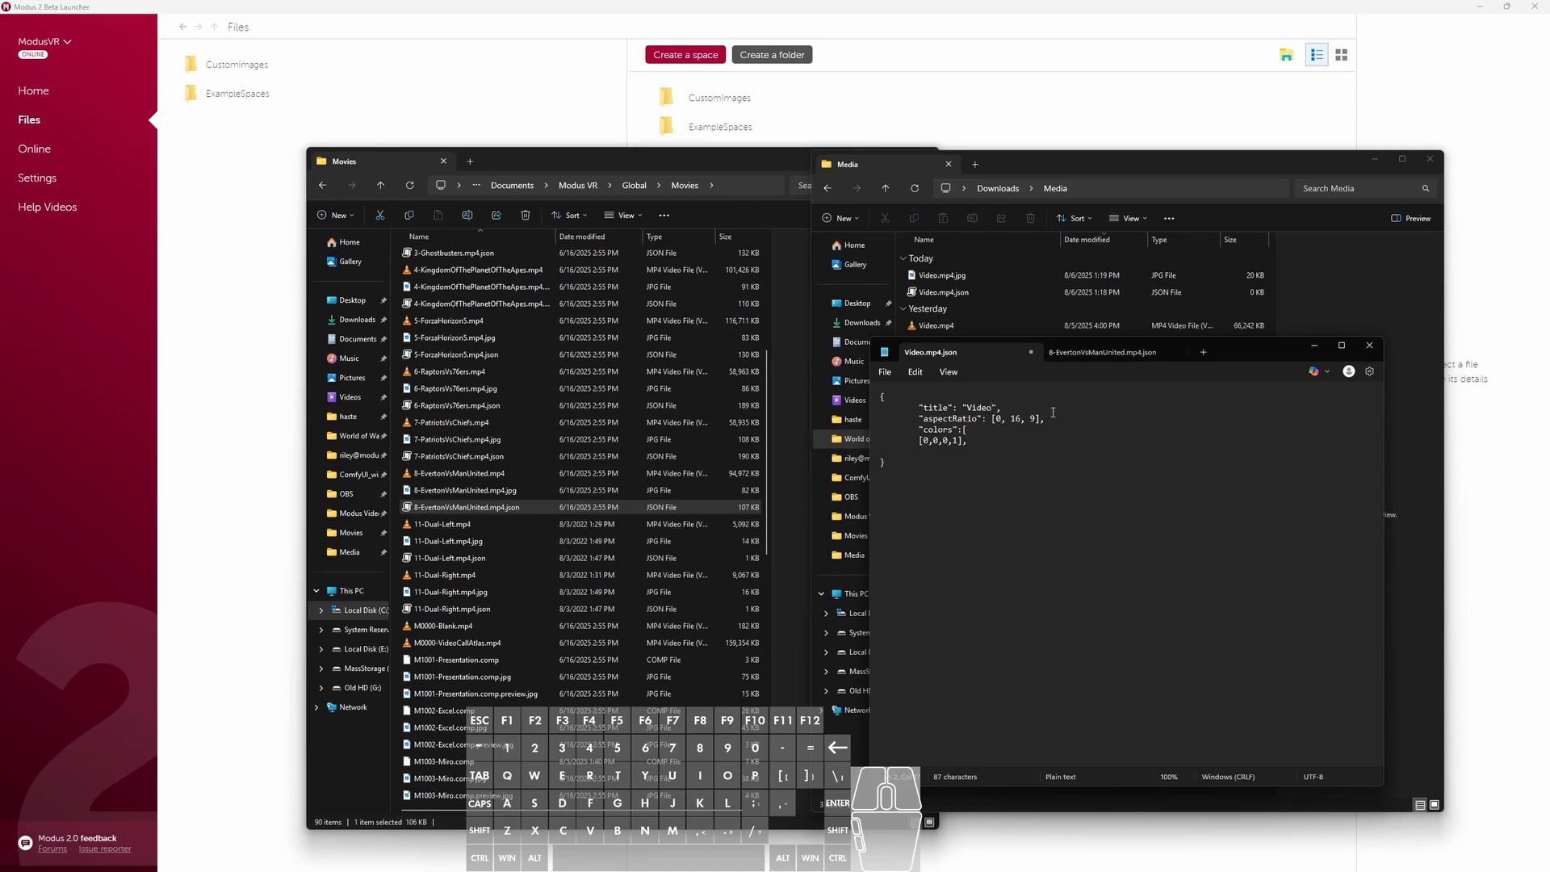
pyautogui.click(987, 419)
pyautogui.click(1036, 420)
# - Remove the comma after [0,0,0,1] and the extra opening bracket after "colors":, and save Video.mp4.json
pyautogui.press('BackSpace')
pyautogui.click(982, 431)
pyautogui.press('BackSpace')
pyautogui.click(887, 376)
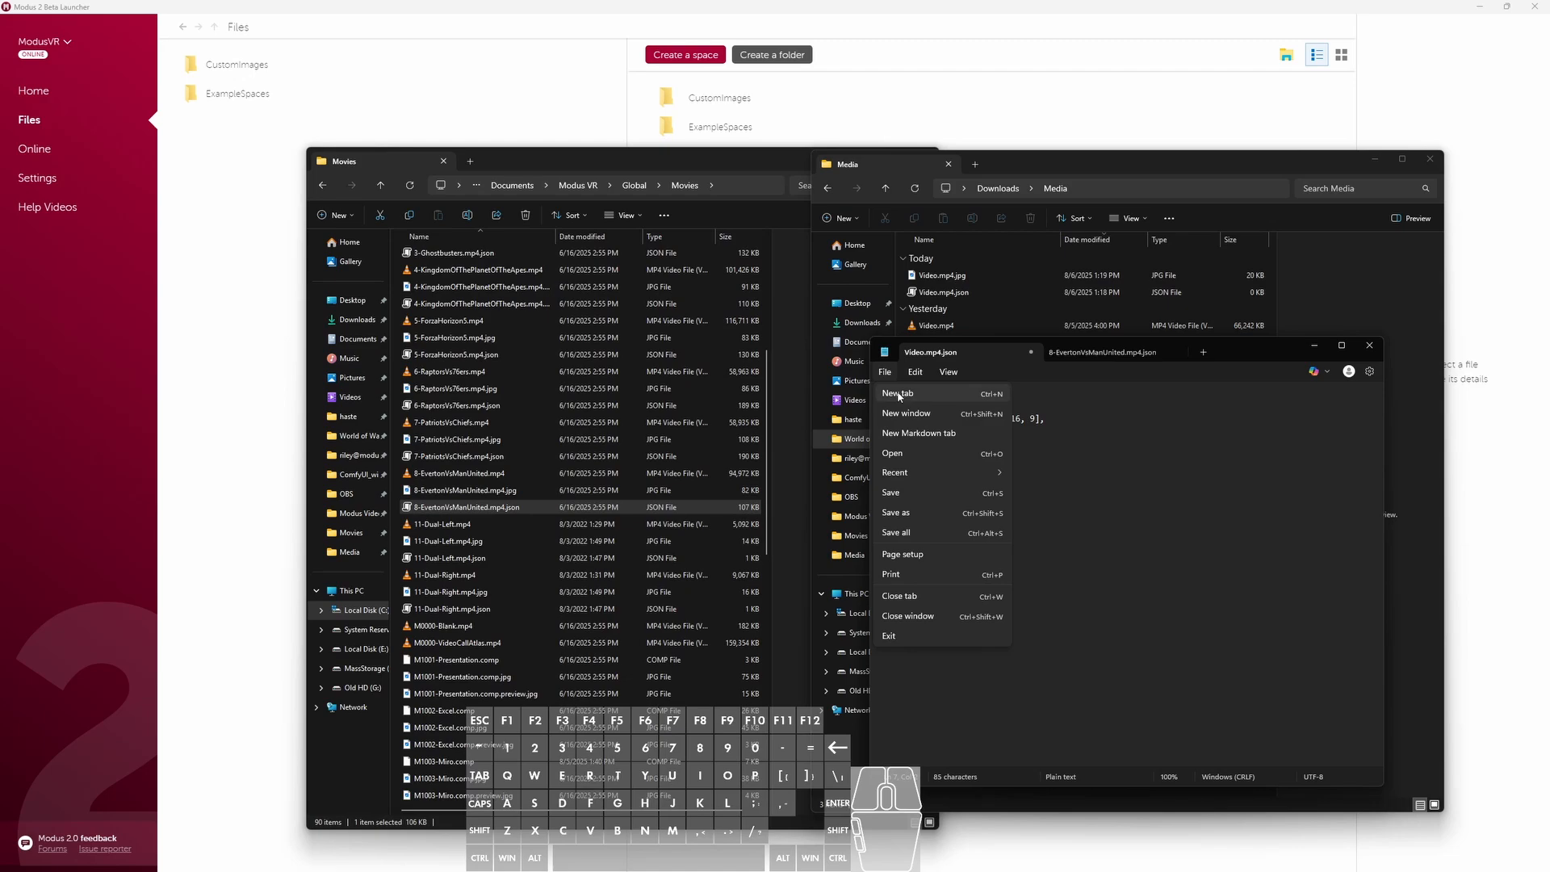
pyautogui.click(904, 491)
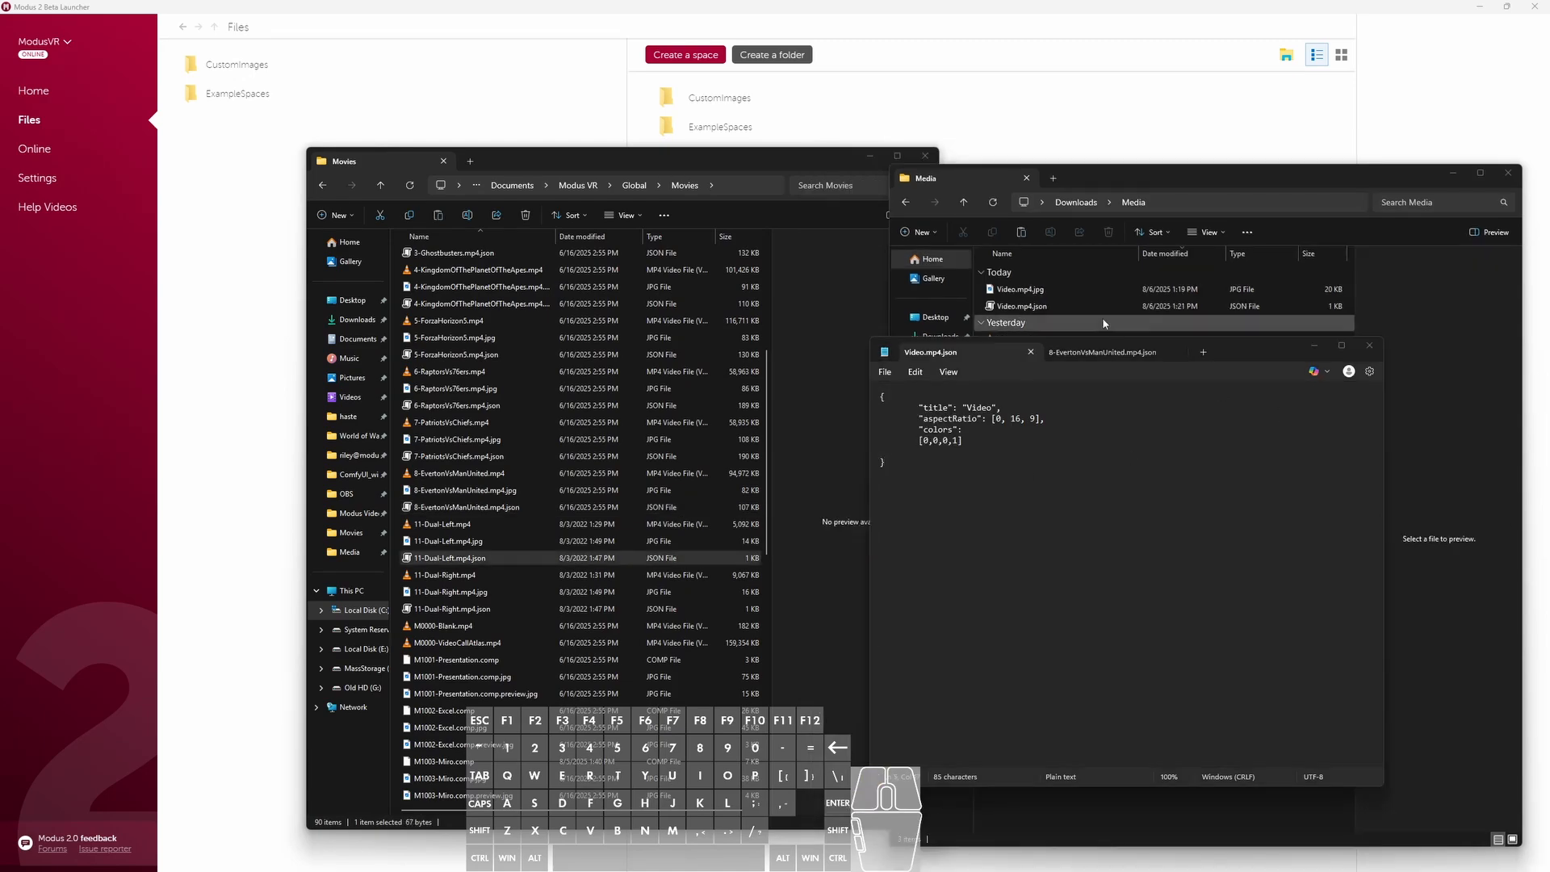
# - Copy Video.mp4, Video.mp4.json and Video.mp4.jpg from the Media folder
pyautogui.click(986, 442)
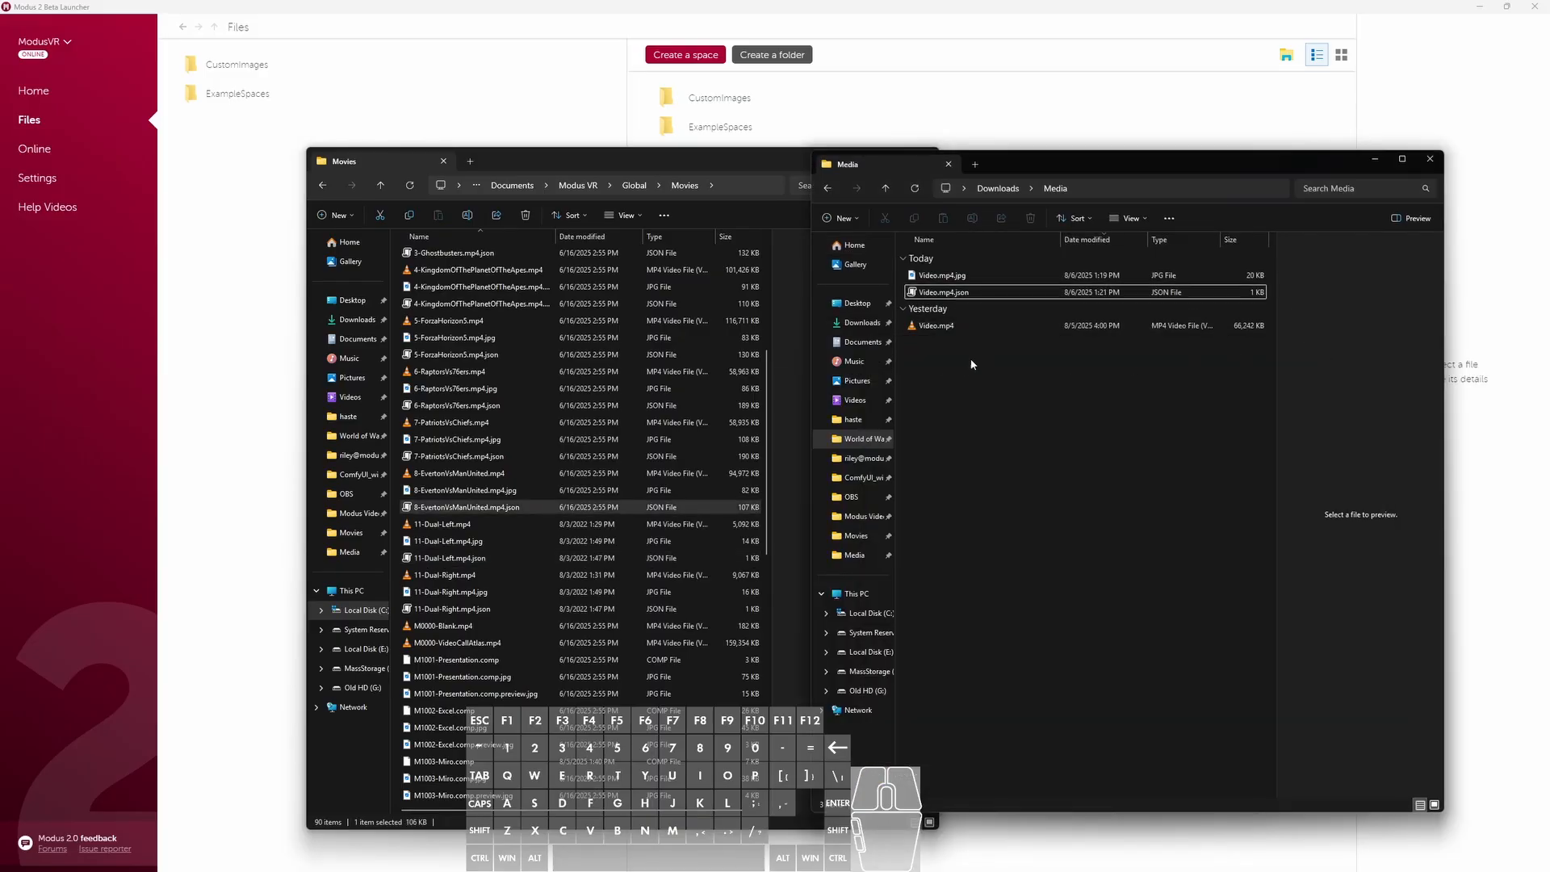
pyautogui.click(953, 324)
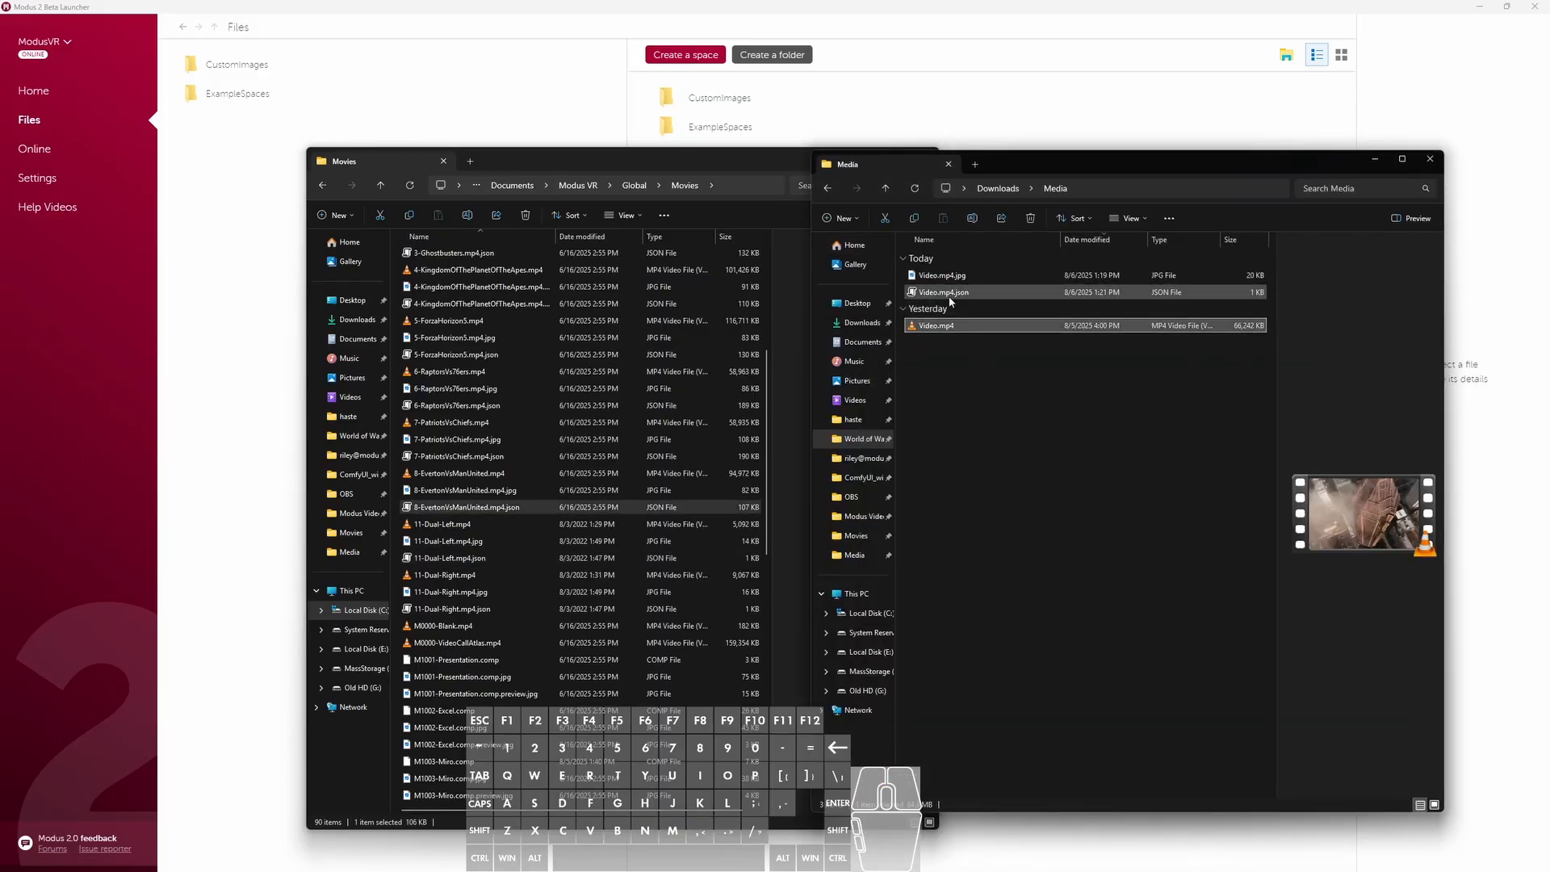
pyautogui.click(949, 294)
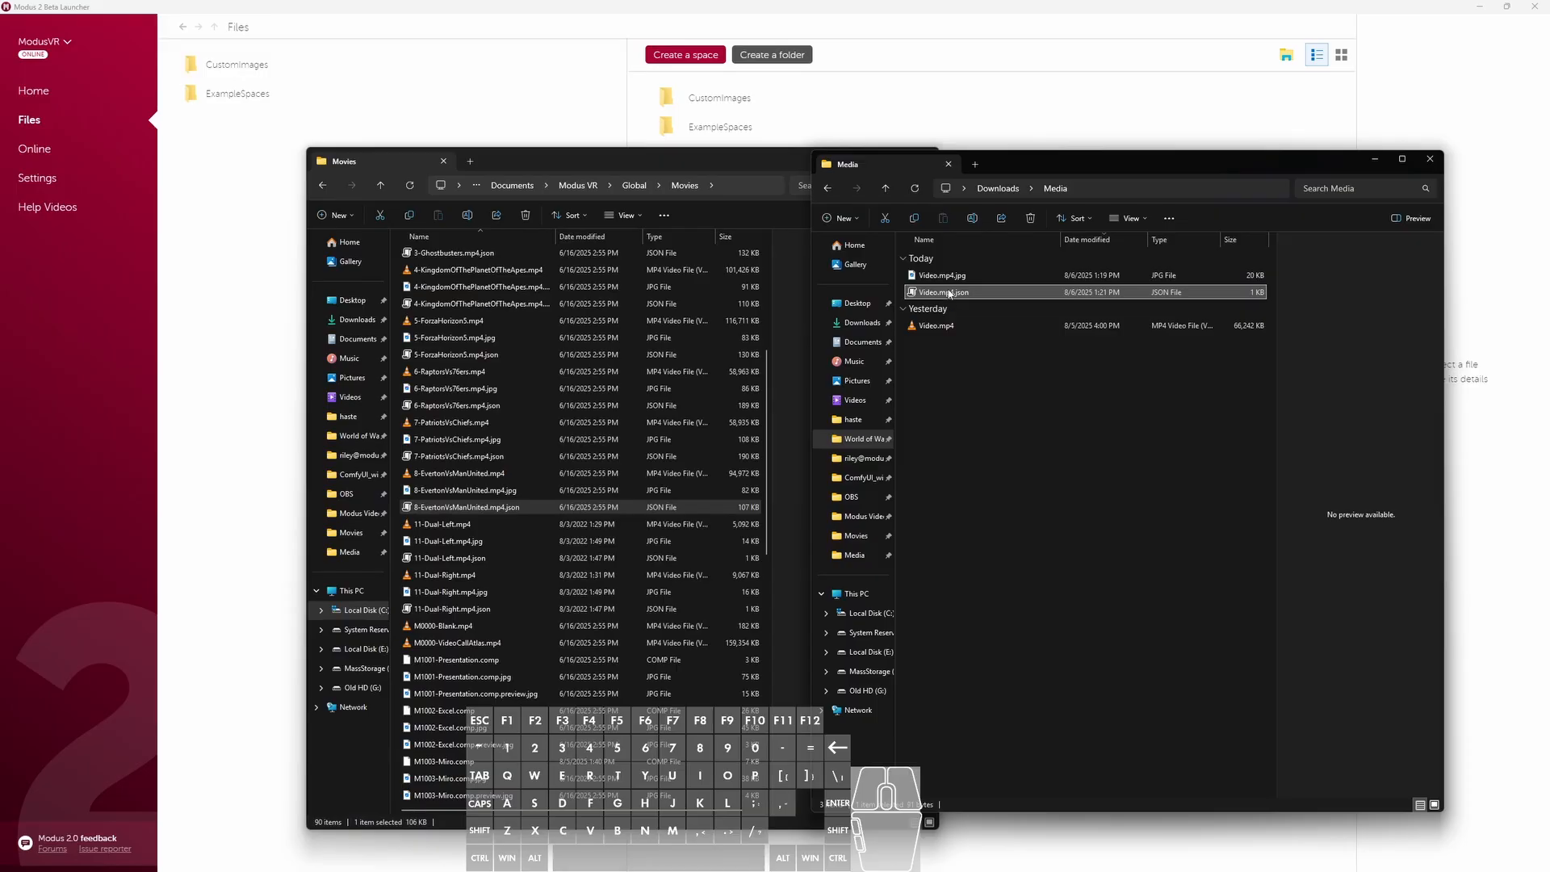
pyautogui.click(944, 279)
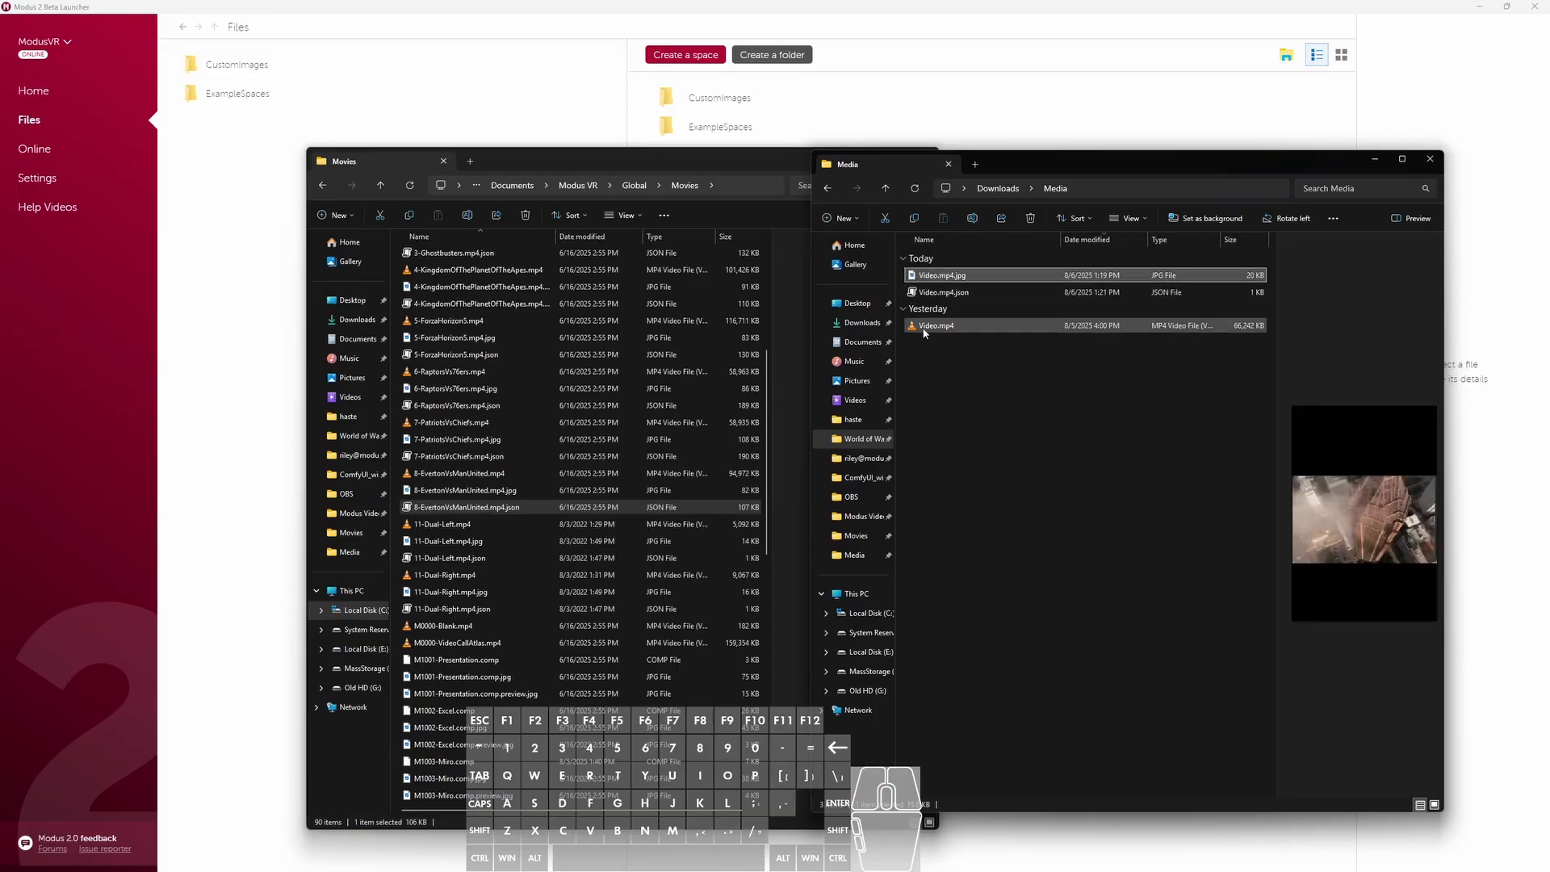
pyautogui.click(924, 327)
pyautogui.keyDown('ctrl'); pyautogui.click(938, 295); pyautogui.keyUp('ctrl')
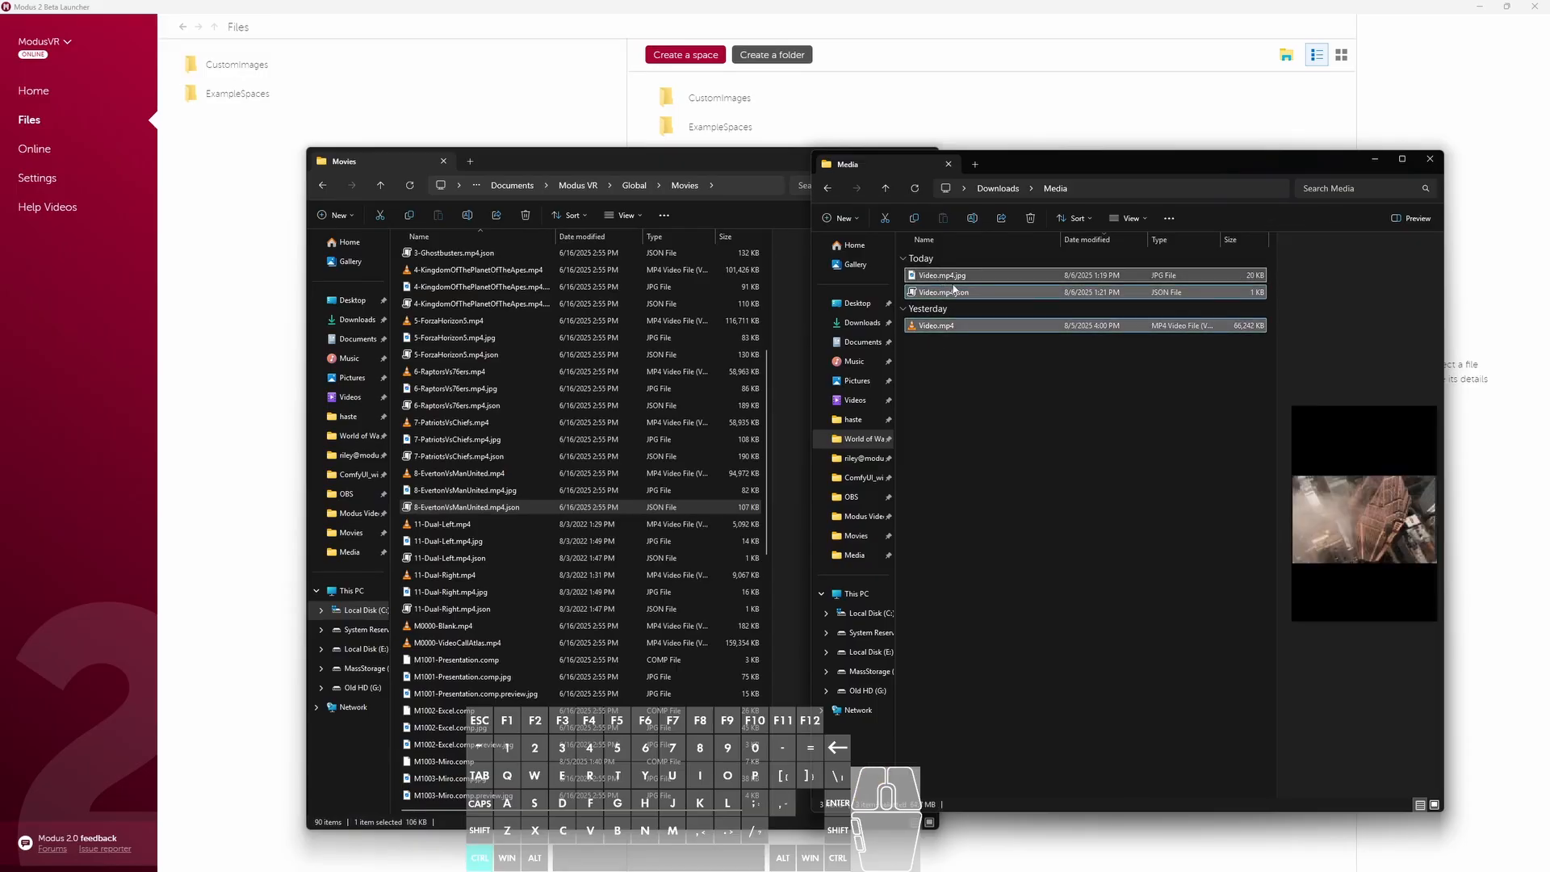
pyautogui.hotkey('ctrl', 'c')
# - Paste the three copied video files into the Modus VR Global Movies folder
pyautogui.moveTo(764, 474); pyautogui.dragTo(769, 782)
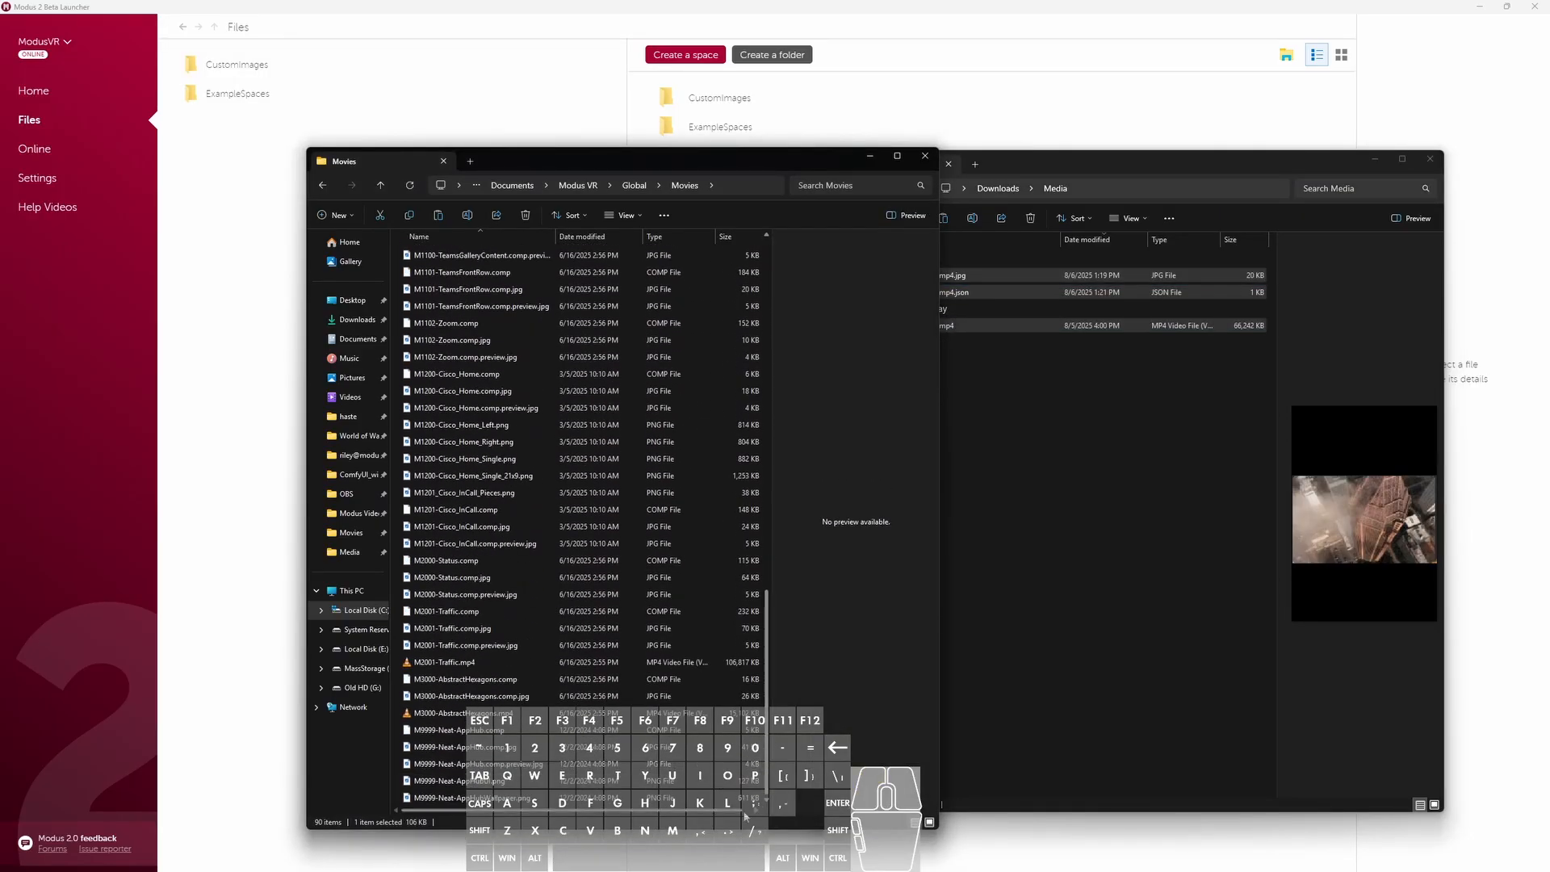
pyautogui.press('ctrl')
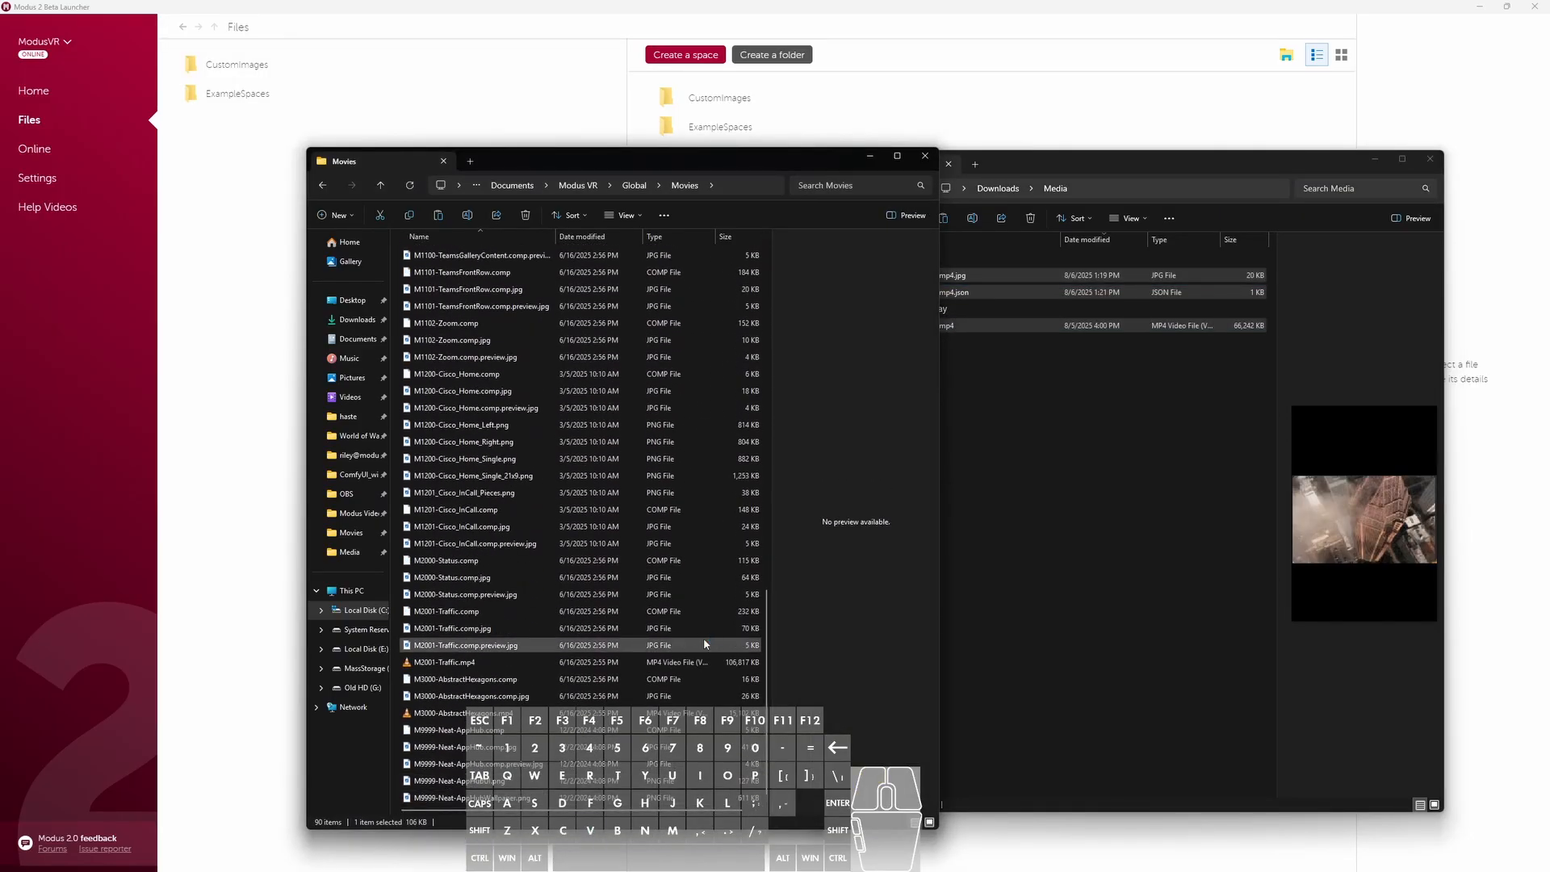
pyautogui.hotkey('ctrl', 'v')
pyautogui.scroll(-1, 704, 638)
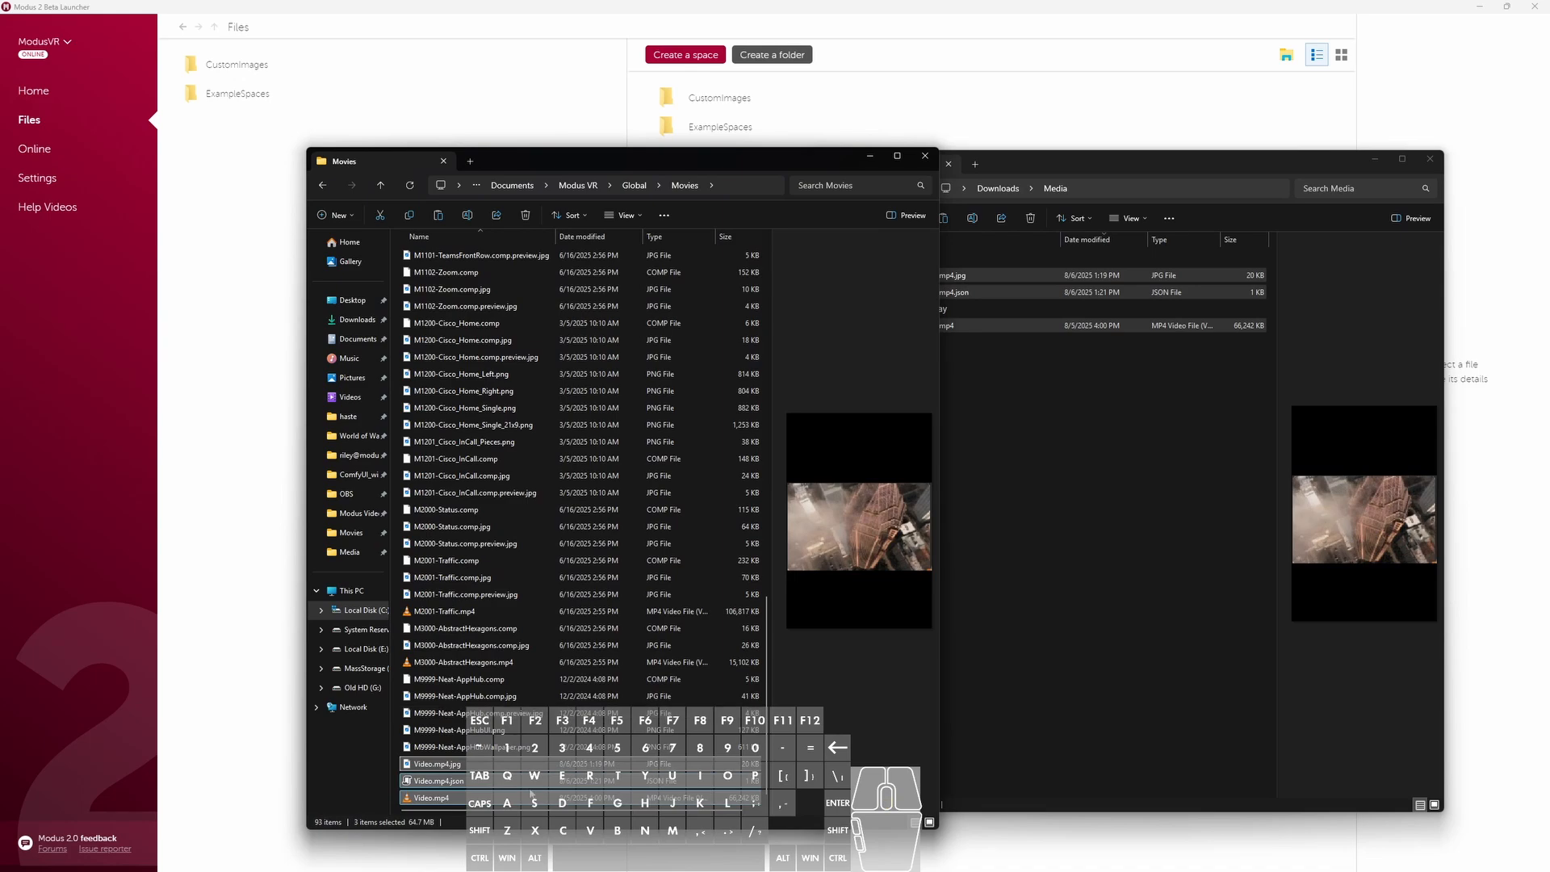
# - Switch to the Modus launcher and create a new space from Home
pyautogui.click(302, 626)
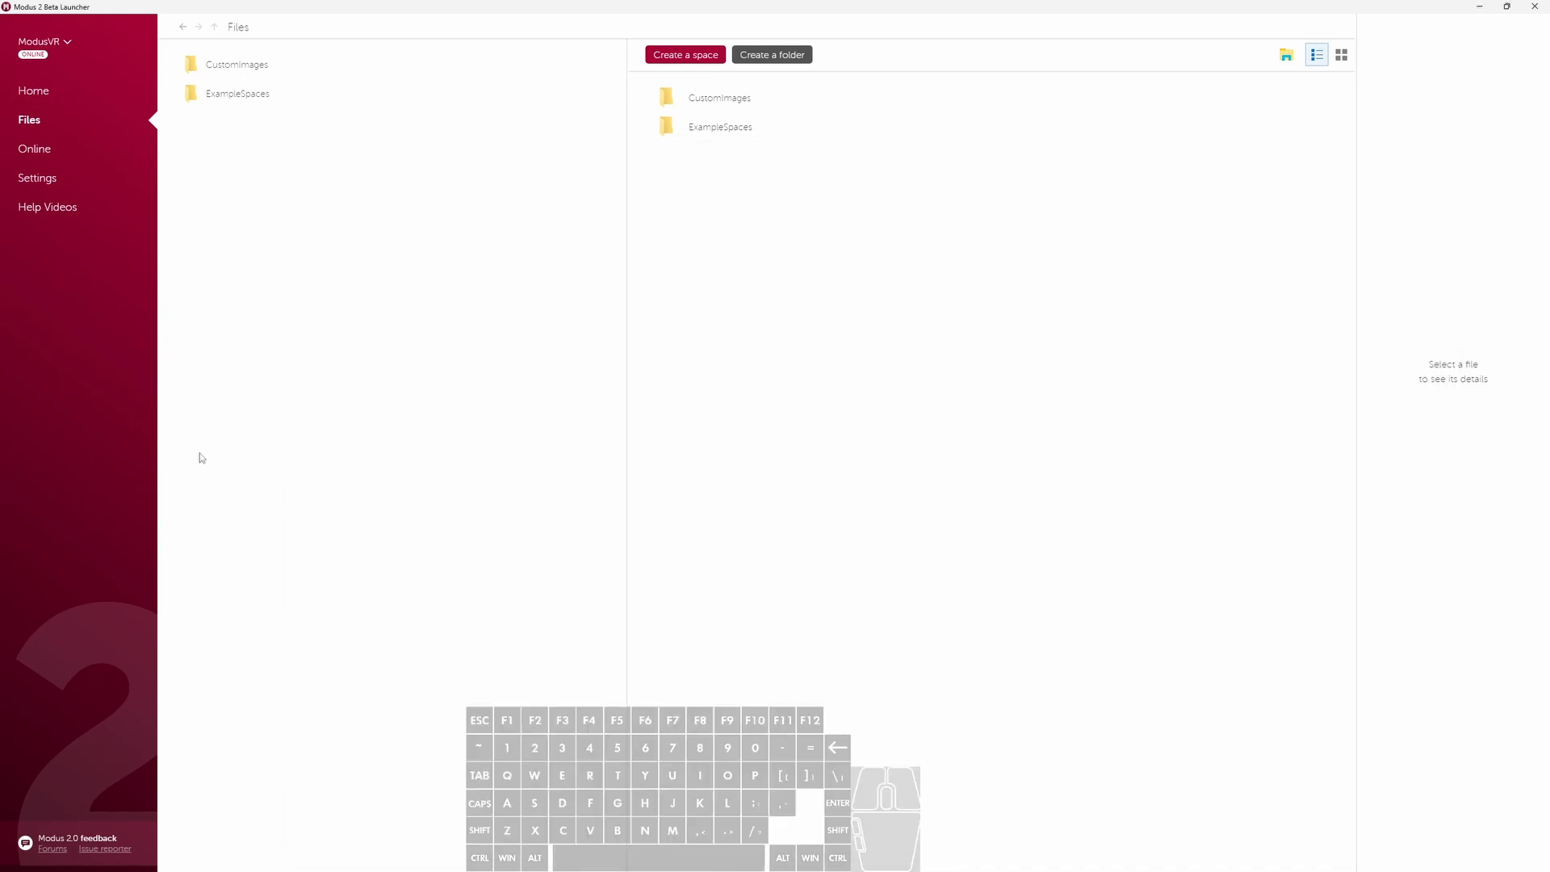
pyautogui.click(46, 98)
pyautogui.click(273, 117)
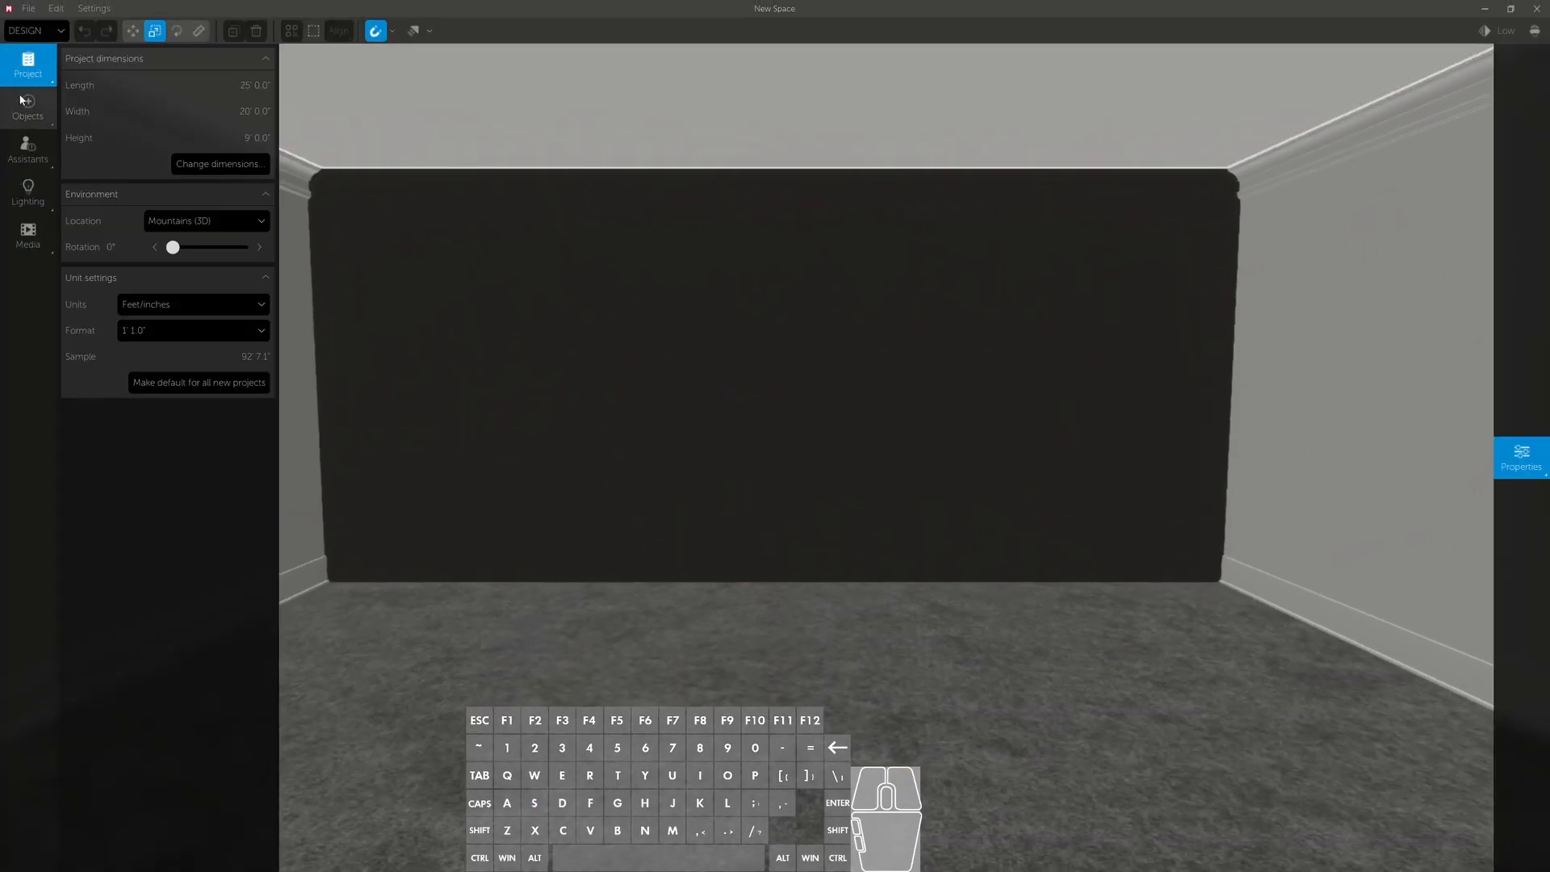
# - Search the object library for "screen" and place a generic Flat Panel TV at the centre of the dark wall
pyautogui.click(29, 108)
pyautogui.write('screen')
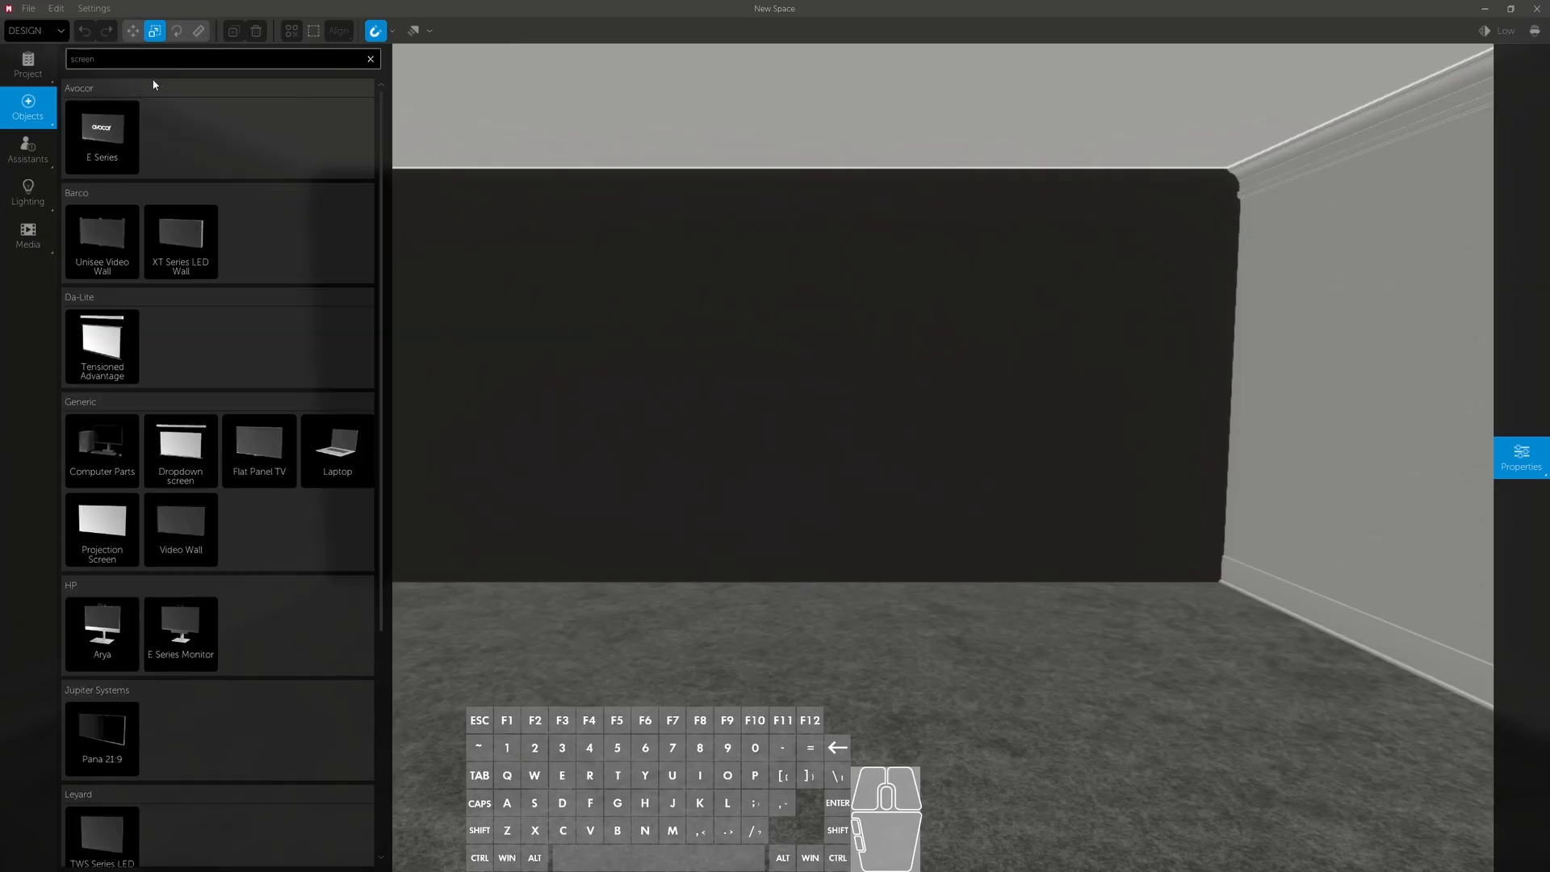
pyautogui.moveTo(259, 448); pyautogui.dragTo(775, 380)
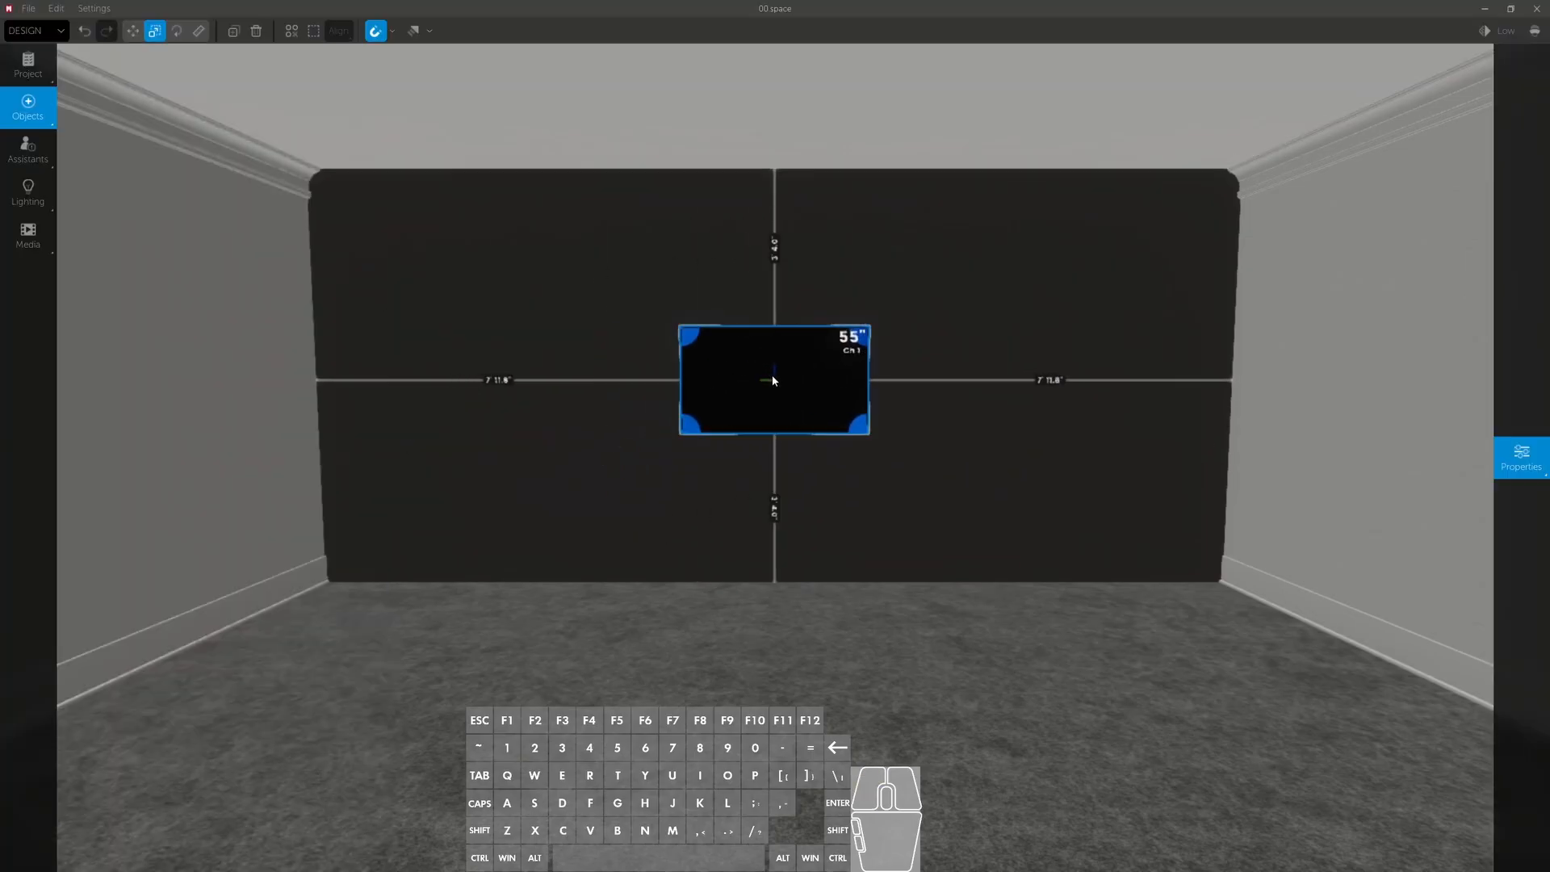
# - Play the custom video from the end of the content library on channel 1
pyautogui.click(35, 243)
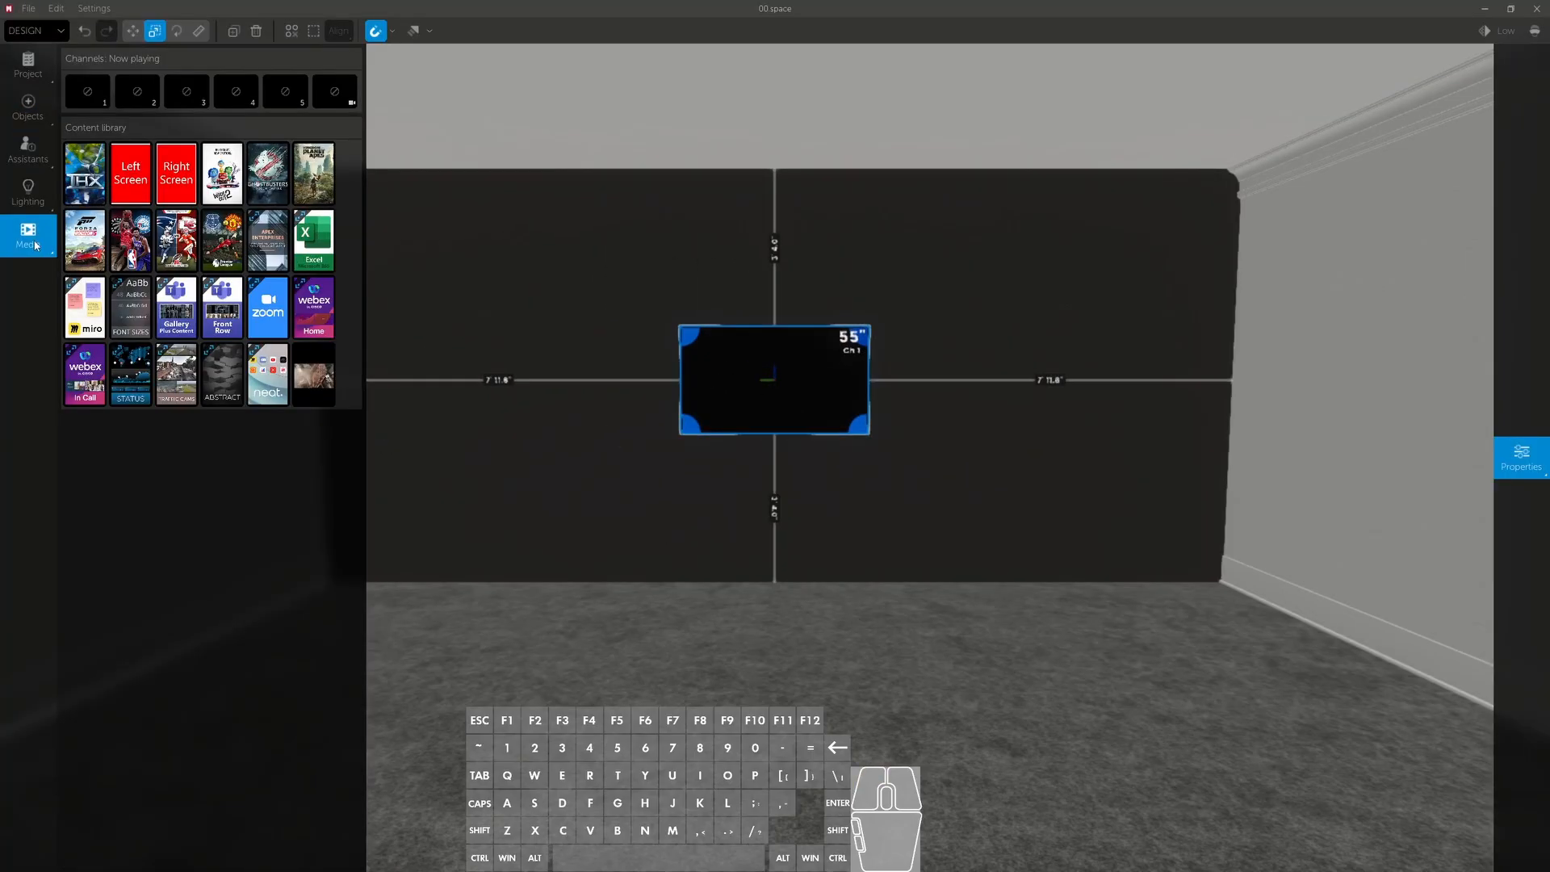
pyautogui.moveTo(322, 397)
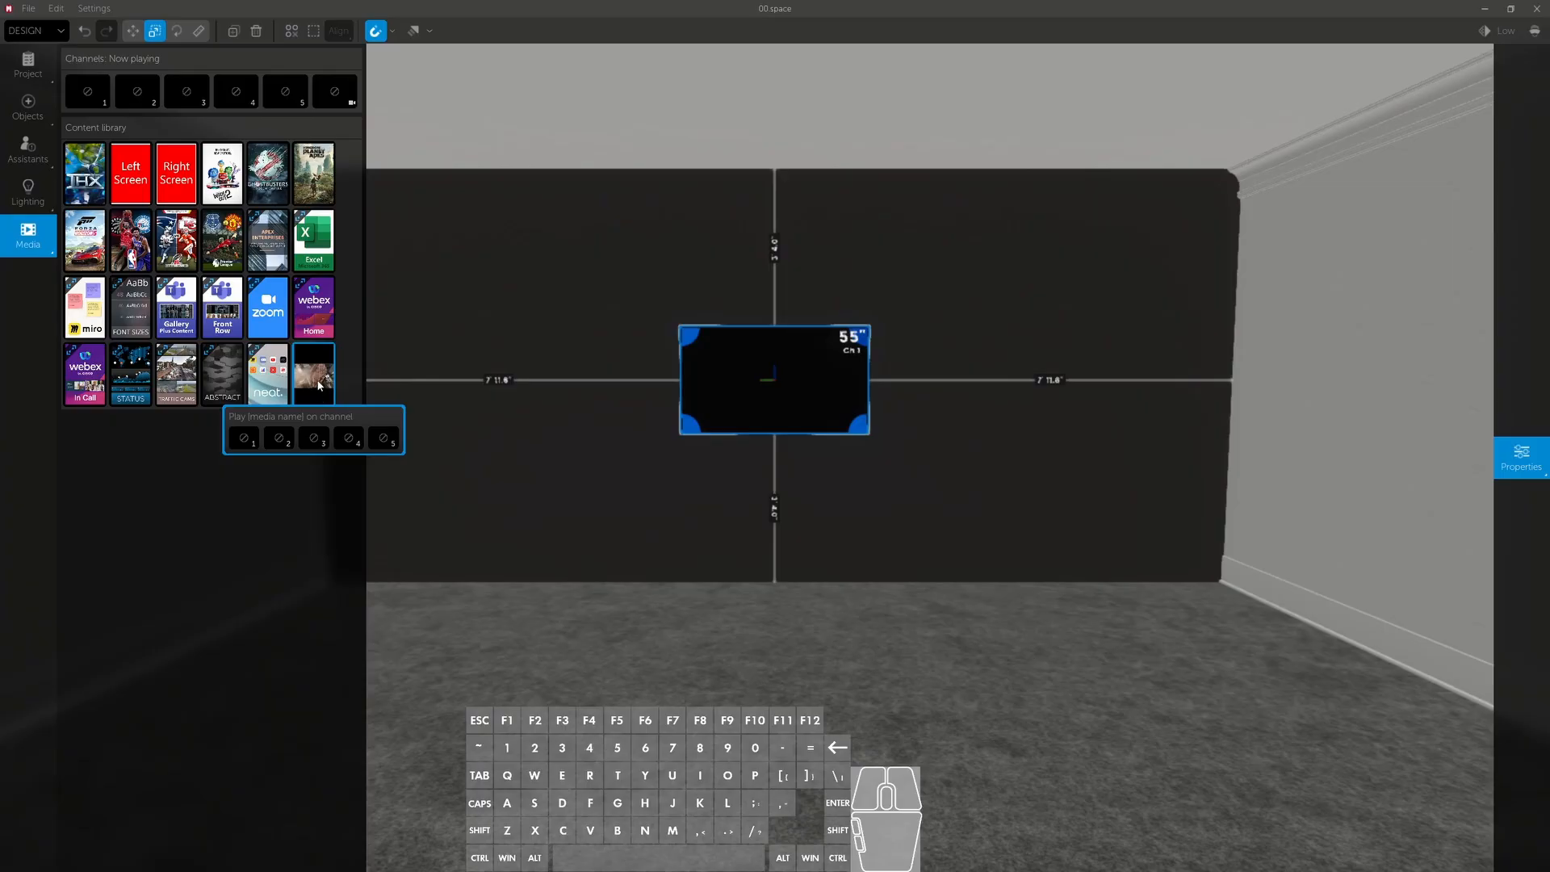
pyautogui.click(253, 448)
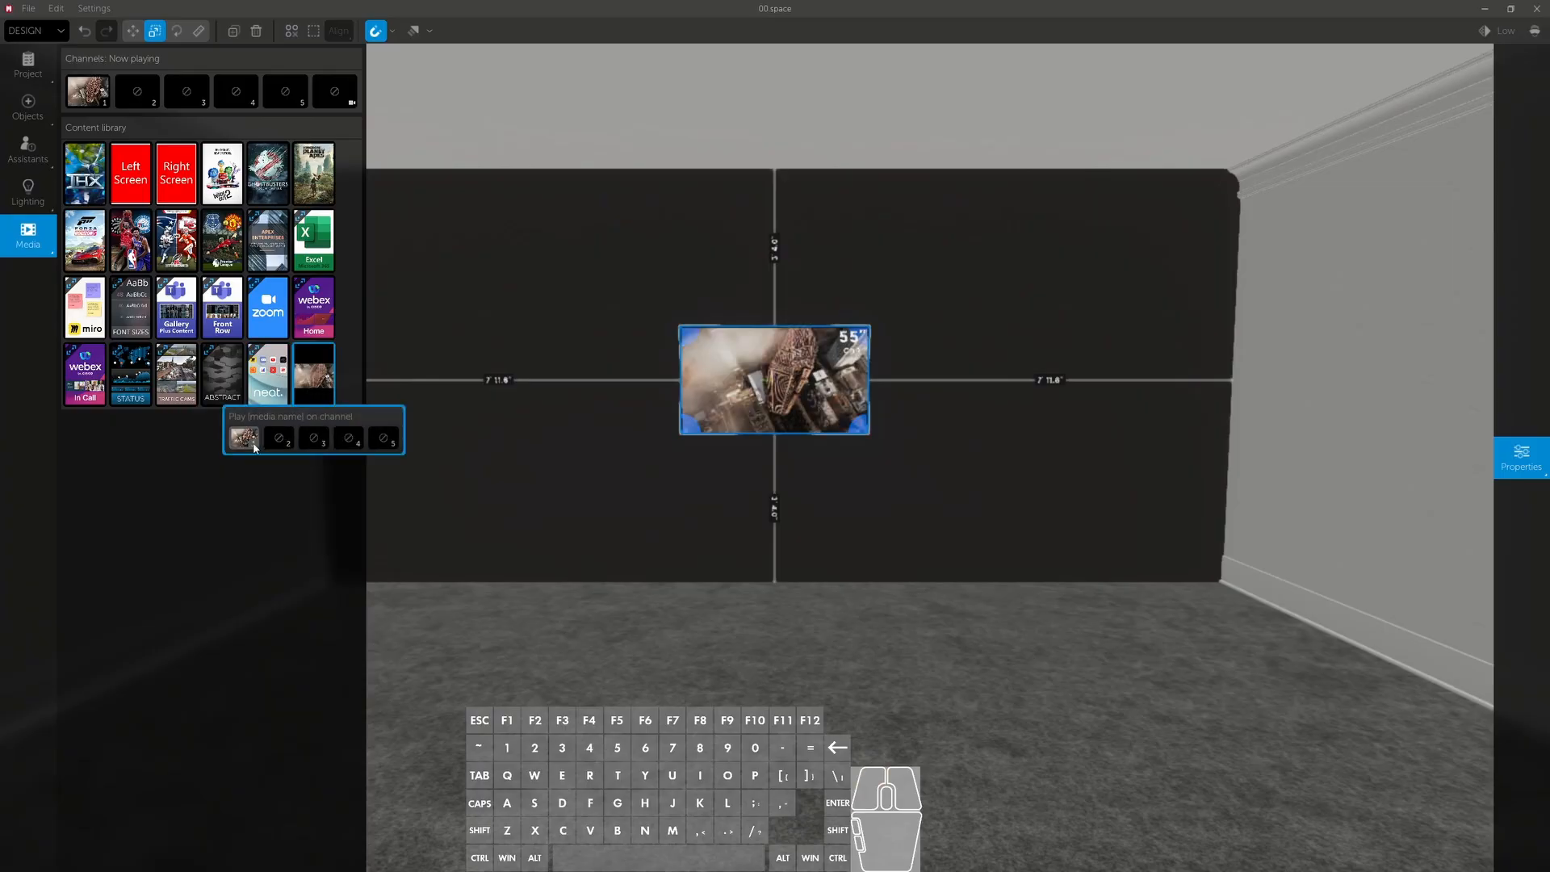
# - Examine the custom video's playback on the wall-mounted TV, with the TV deselected for an unobstructed view
pyautogui.moveTo(736, 501); pyautogui.dragTo(738, 409, button='right')
pyautogui.press('s')
pyautogui.moveTo(778, 513); pyautogui.dragTo(778, 513, button='right')
pyautogui.moveTo(880, 535); pyautogui.dragTo(882, 529, button='right')
pyautogui.press('space')
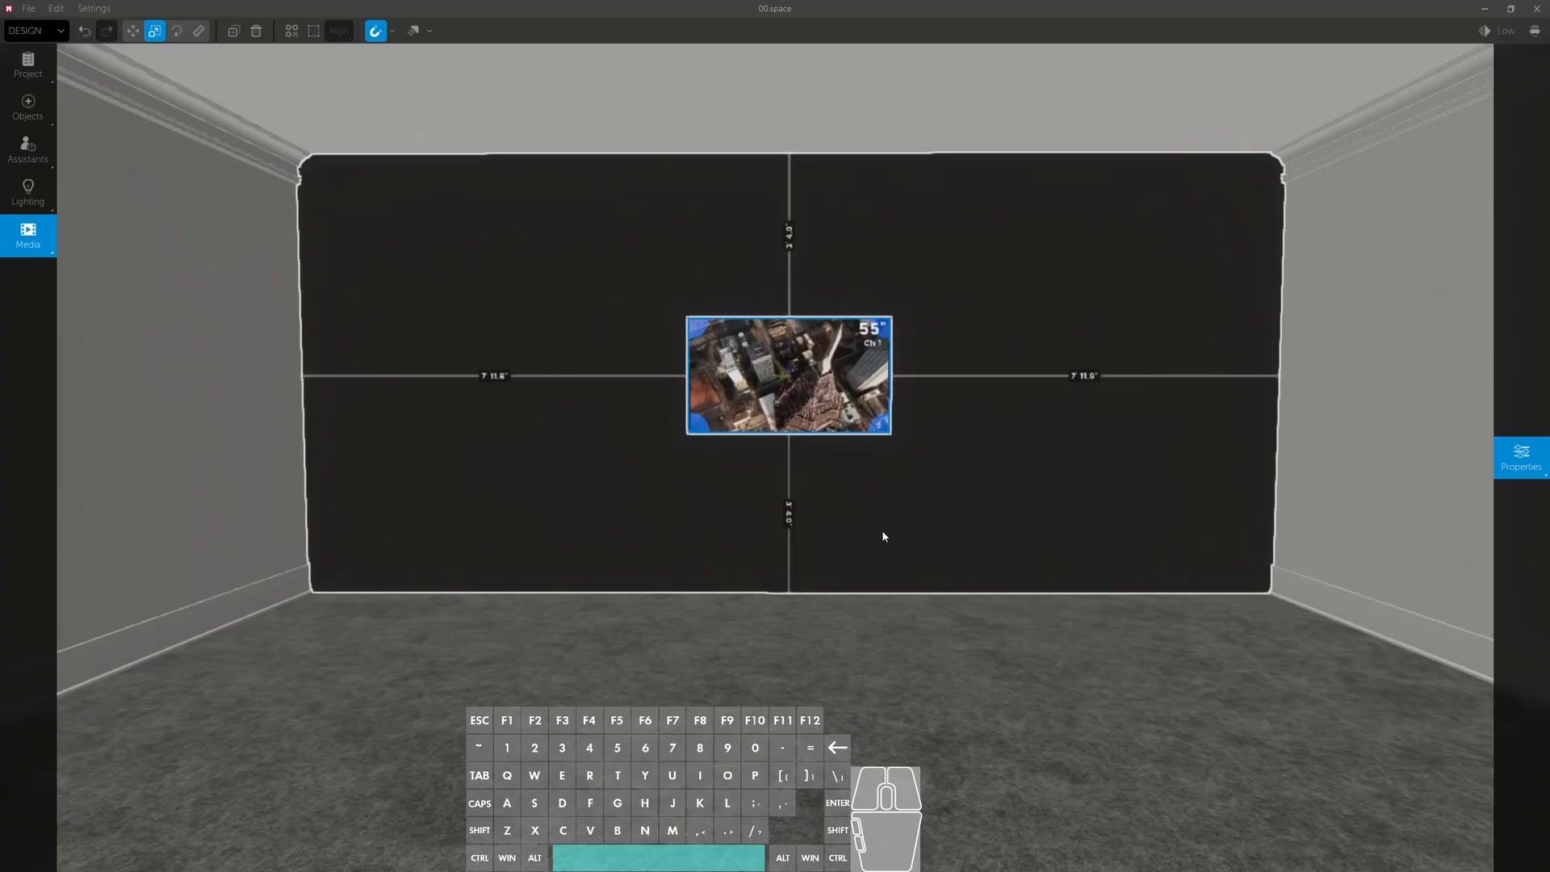
pyautogui.moveTo(882, 531); pyautogui.dragTo(883, 531, button='right')
pyautogui.click(934, 717)
pyautogui.moveTo(933, 718); pyautogui.dragTo(939, 710, button='right')
pyautogui.press('s')
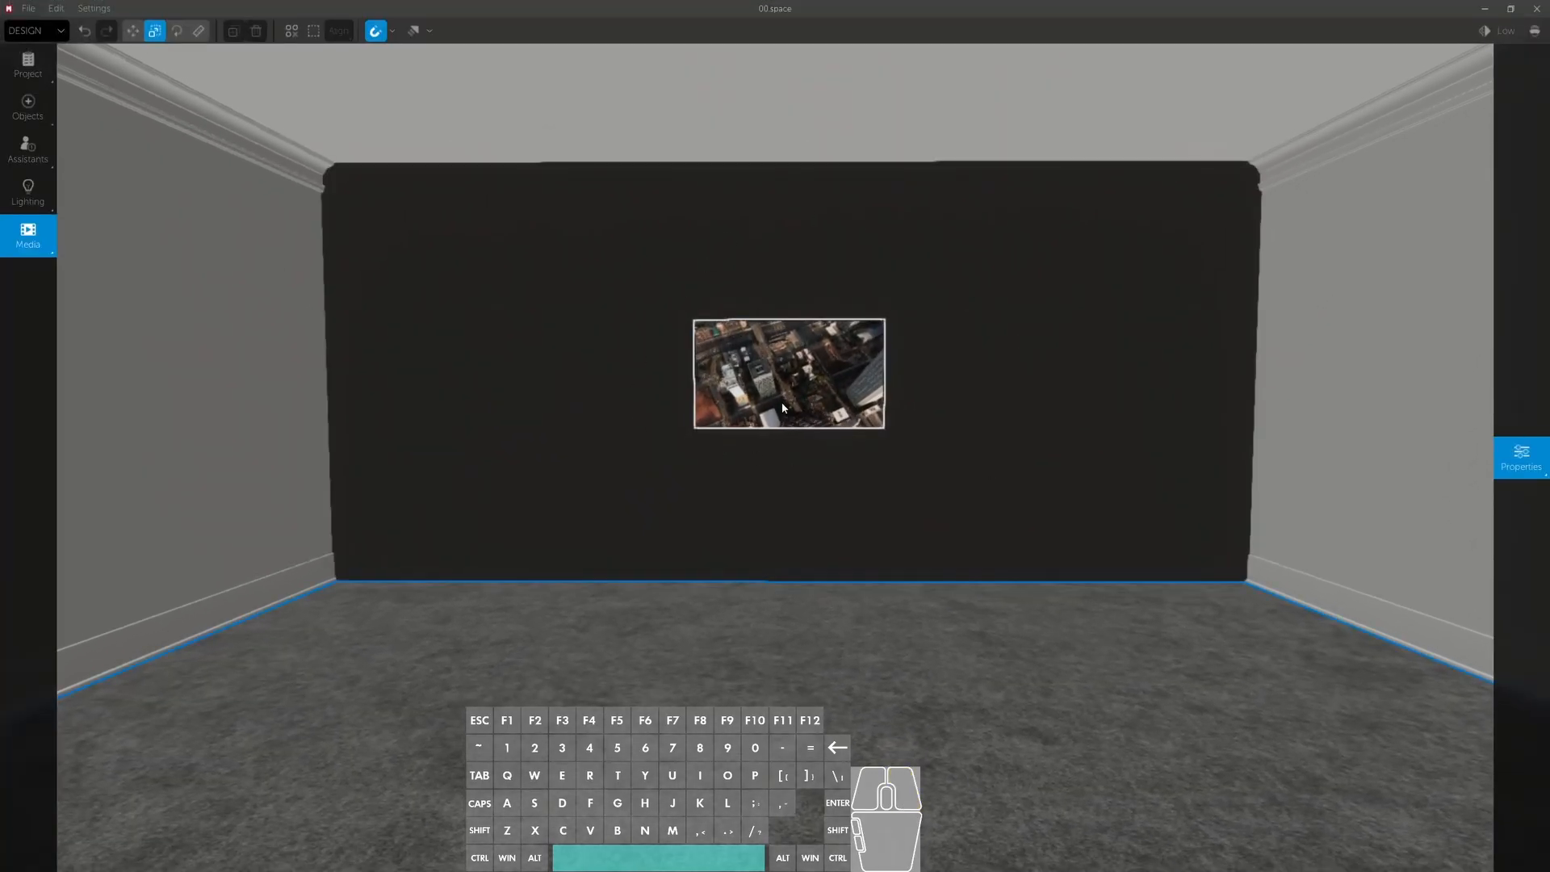
pyautogui.moveTo(822, 415); pyautogui.dragTo(822, 415, button='right')
pyautogui.moveTo(1, 116)
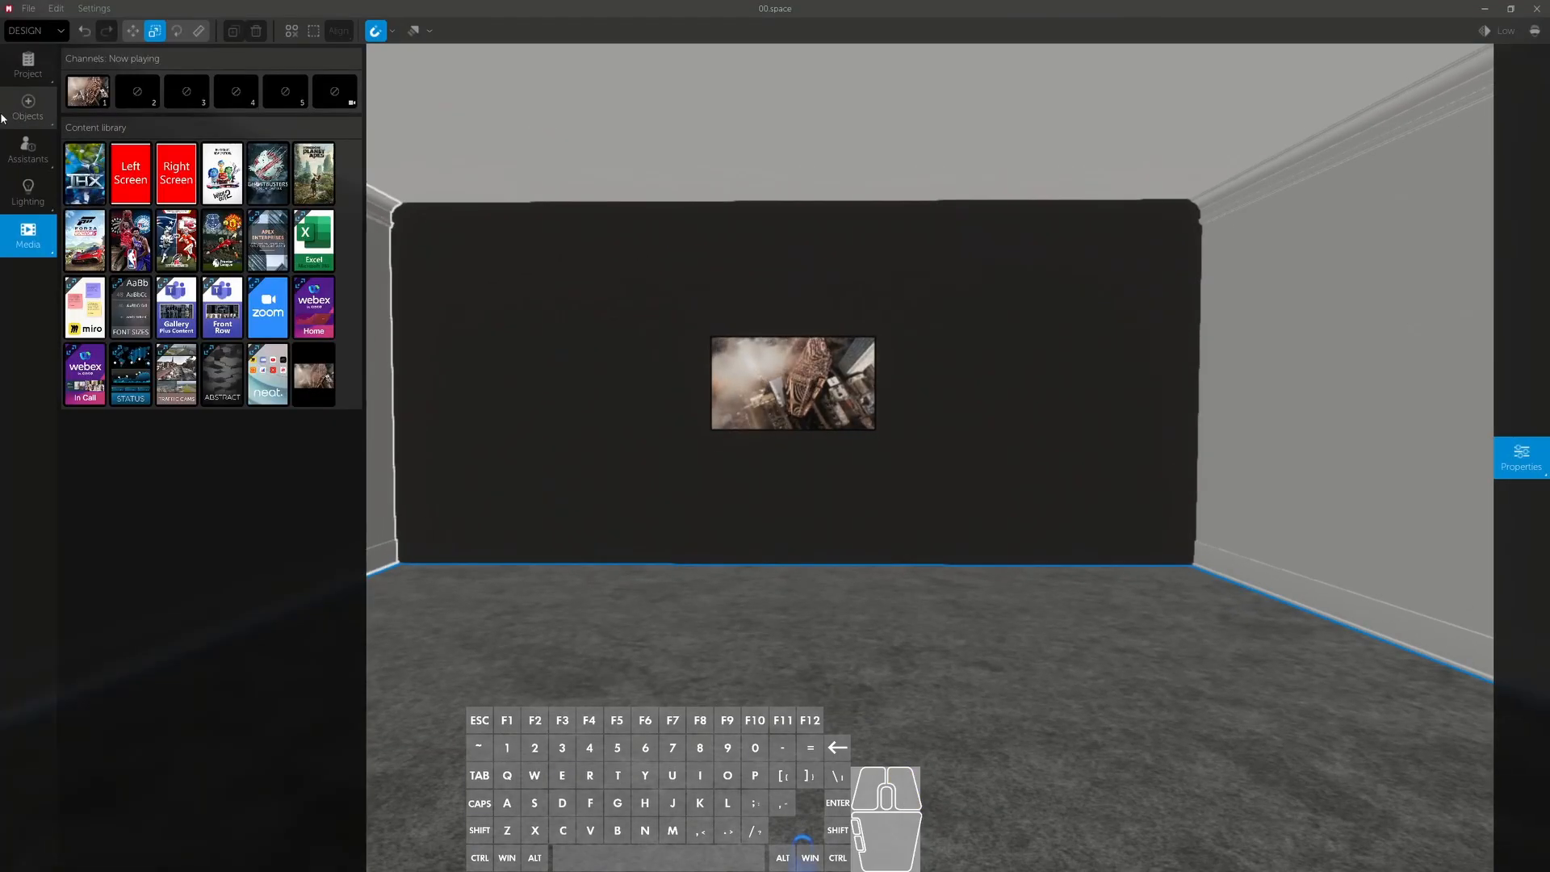